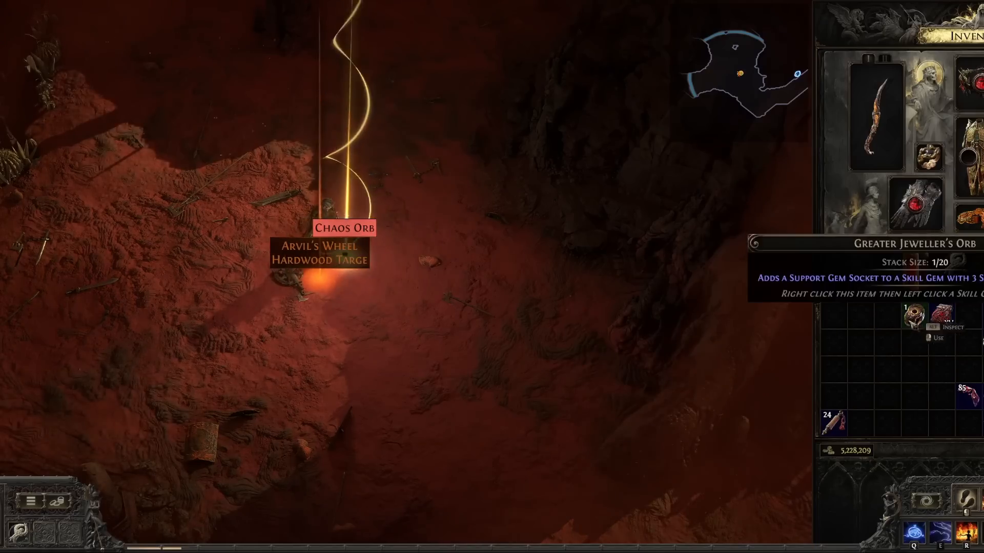
- Drop the Greater Jeweller's Orb and Tier 15 Waystone from the inventory beside the character
{"action": "left_click", "coordinate": [914, 315]}
{"action": "left_click", "coordinate": [626, 329]}
{"action": "left_click", "coordinate": [942, 316]}
{"action": "left_click", "coordinate": [641, 287]}
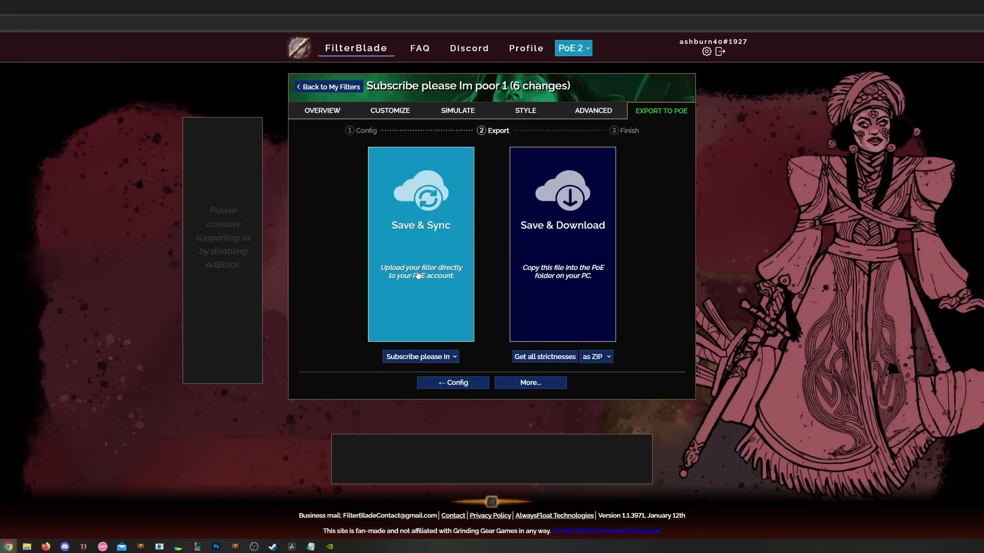
- Save & Sync the existing filter, generate valuable loot twice, then choose Path of Exile 2
{"action": "left_click", "coordinate": [417, 275]}
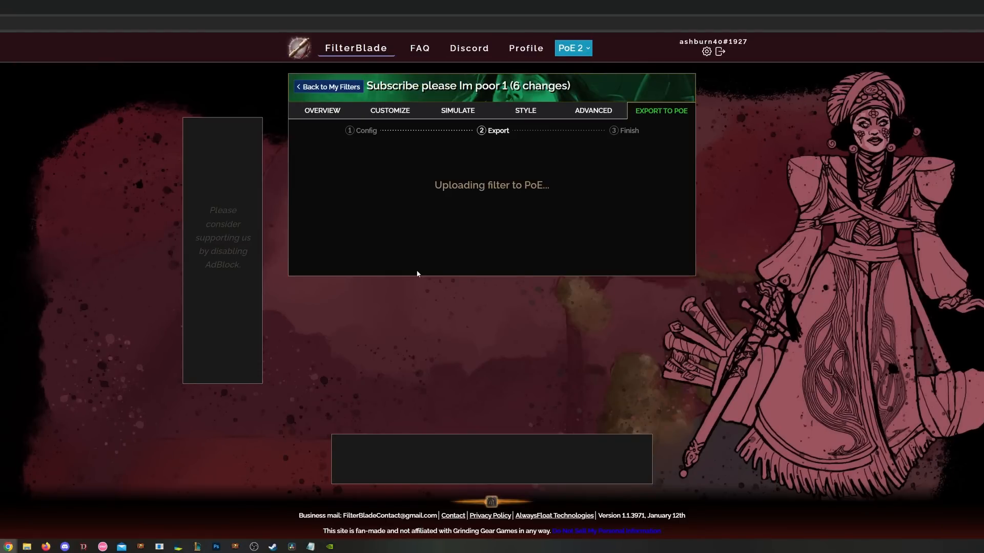
{"action": "left_click", "coordinate": [425, 353]}
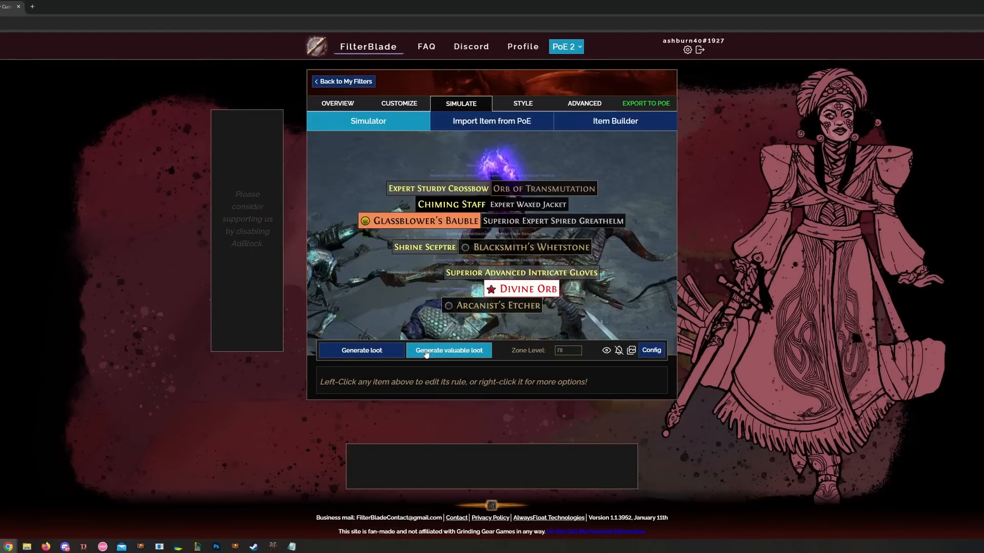
{"action": "left_click", "coordinate": [426, 353]}
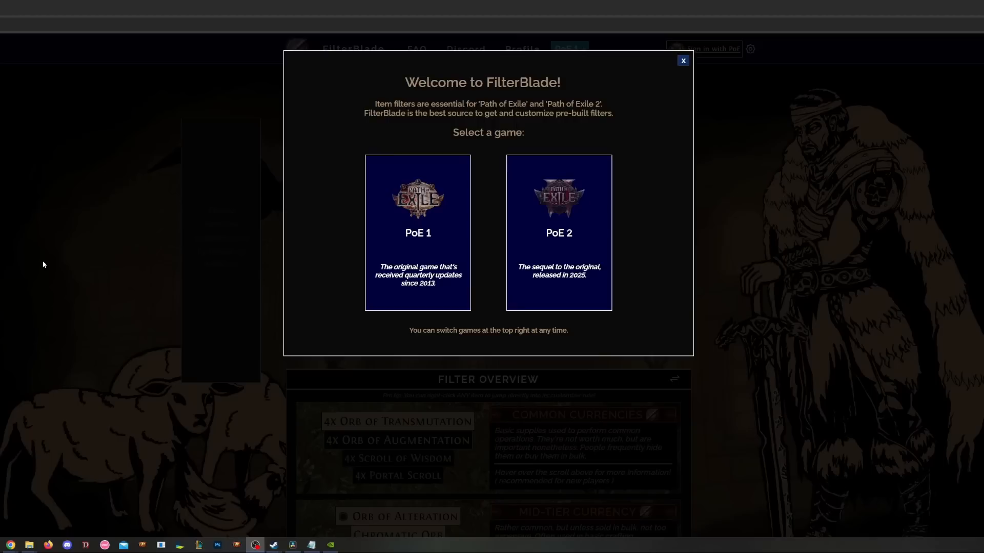
{"action": "left_click", "coordinate": [594, 259]}
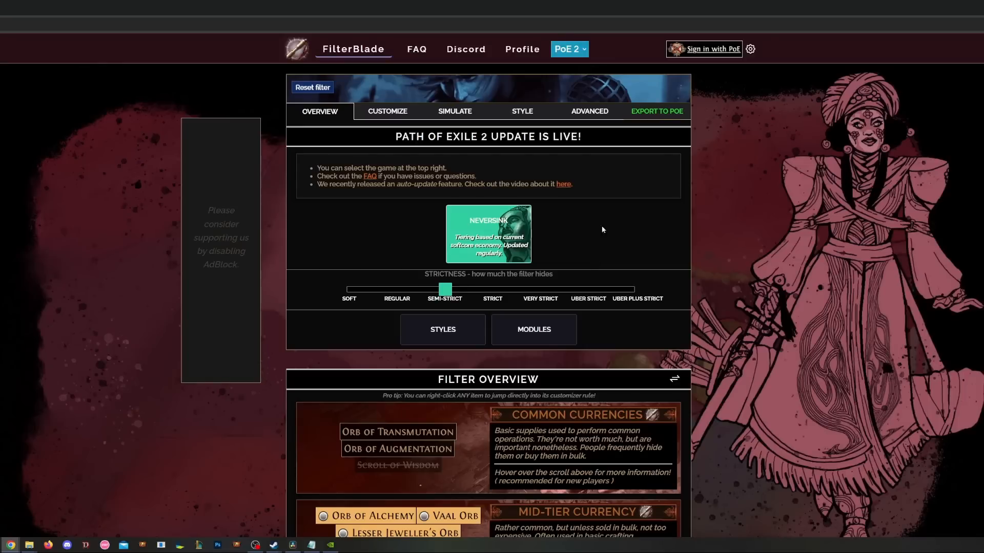
- Sign in with the PoE account, pass the Cloudflare check and authorize FilterBlade
{"action": "left_click", "coordinate": [703, 53]}
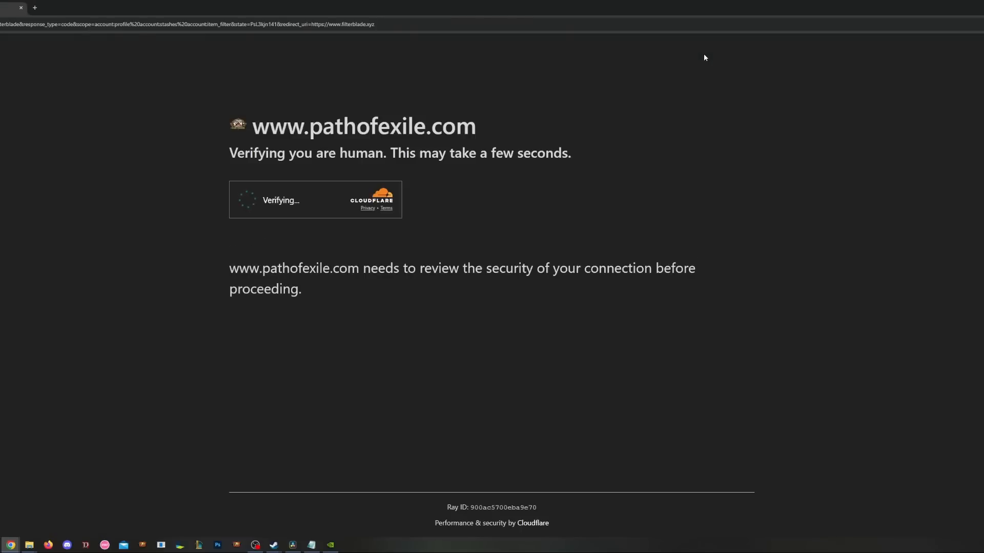
{"action": "left_click", "coordinate": [247, 201]}
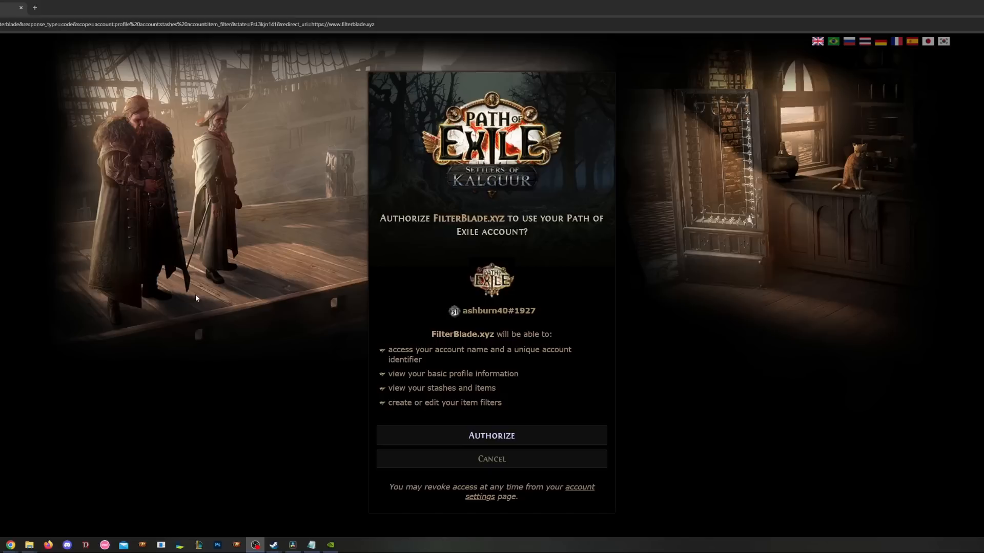
{"action": "left_click", "coordinate": [491, 434]}
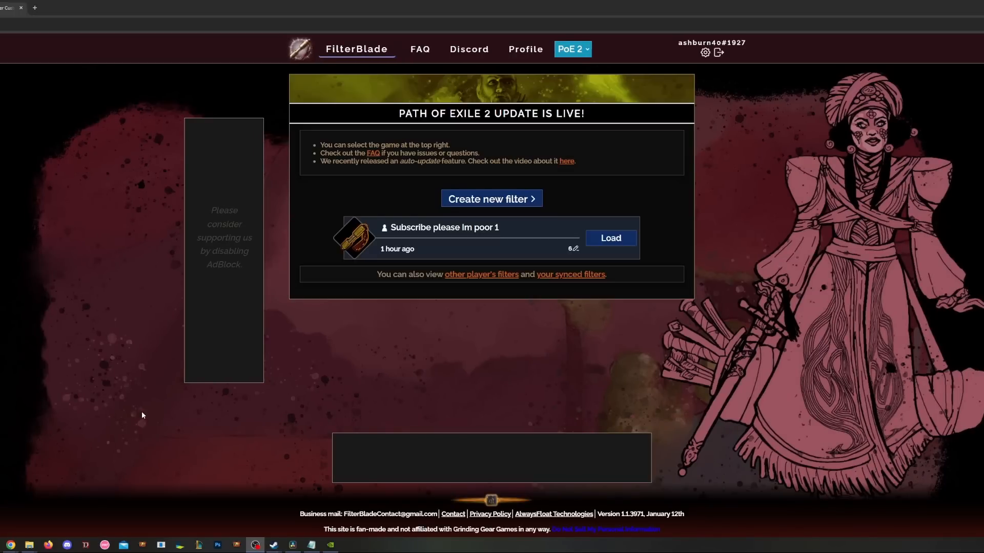
- Create a new filter, try Very Strict, then set Strict strictness and open Export to PoE
{"action": "left_click", "coordinate": [515, 200]}
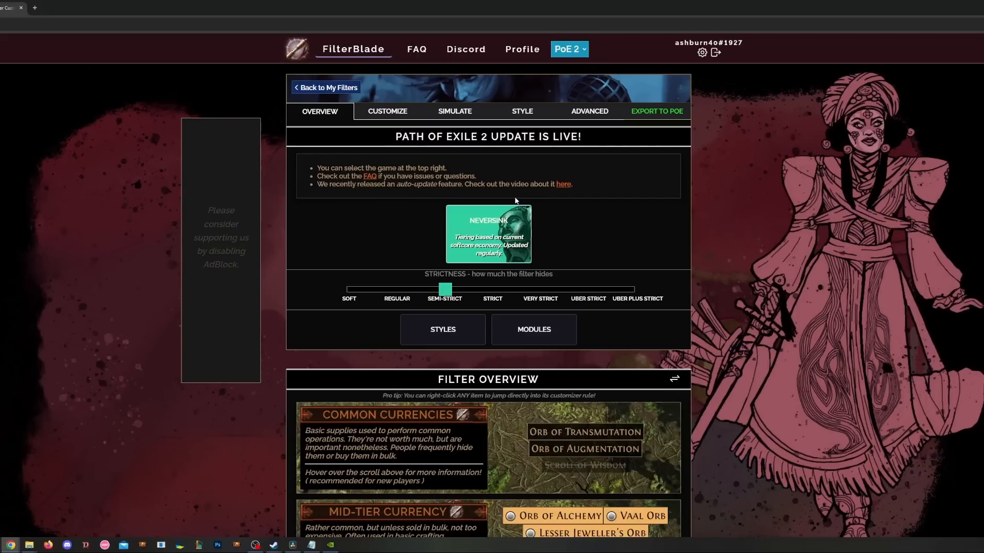
{"action": "mouse_move", "coordinate": [433, 292]}
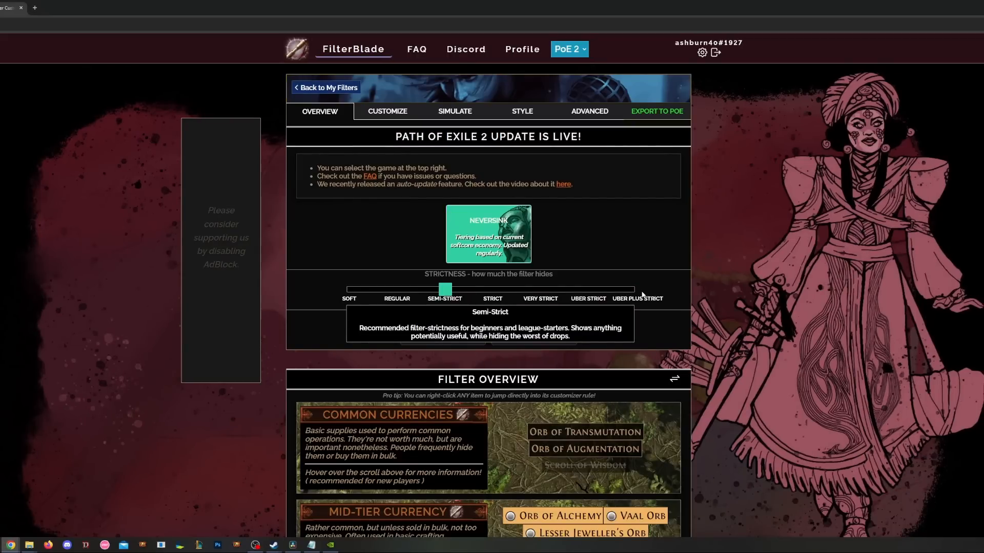
{"action": "scroll", "coordinate": [680, 321], "scroll_direction": "down", "scroll_amount": 1}
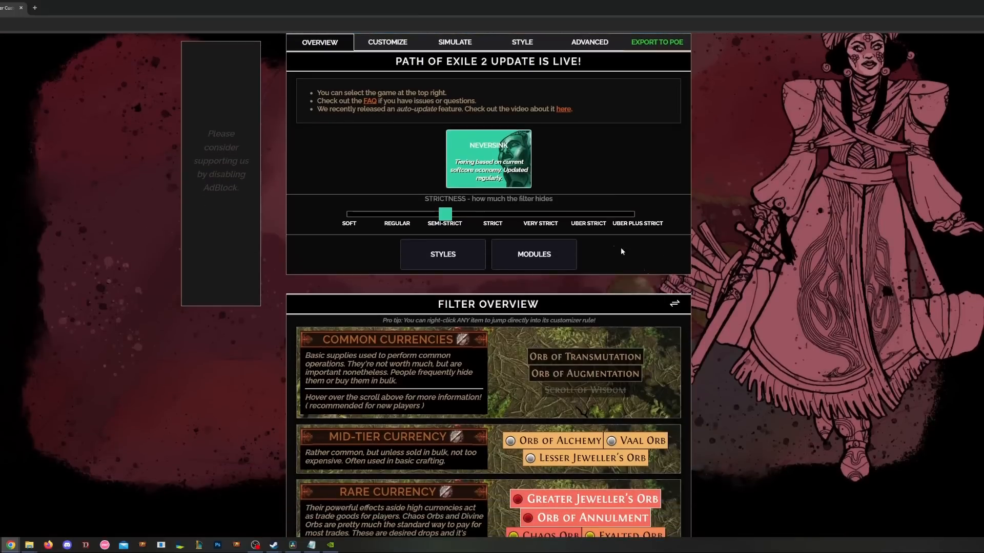
{"action": "left_click", "coordinate": [538, 215]}
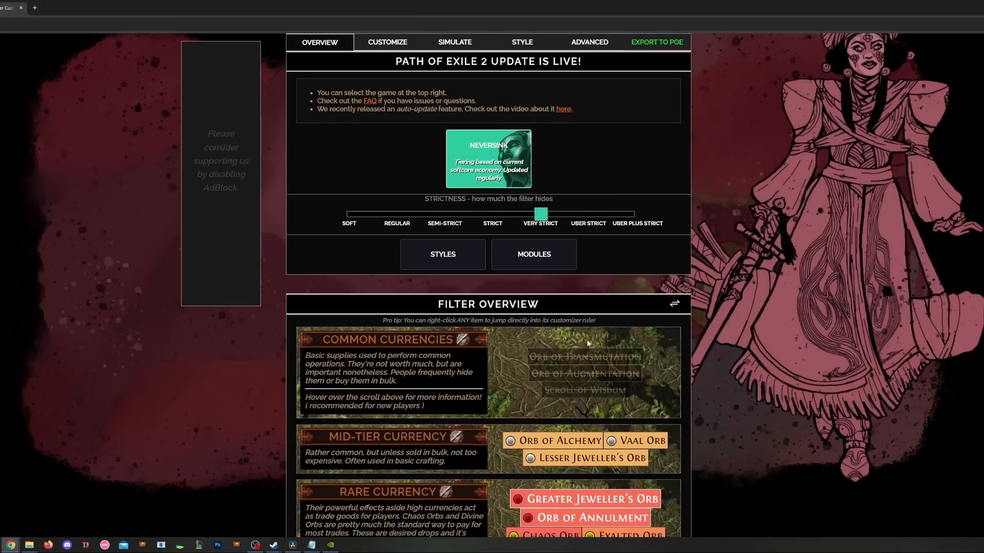
{"action": "mouse_move", "coordinate": [605, 381]}
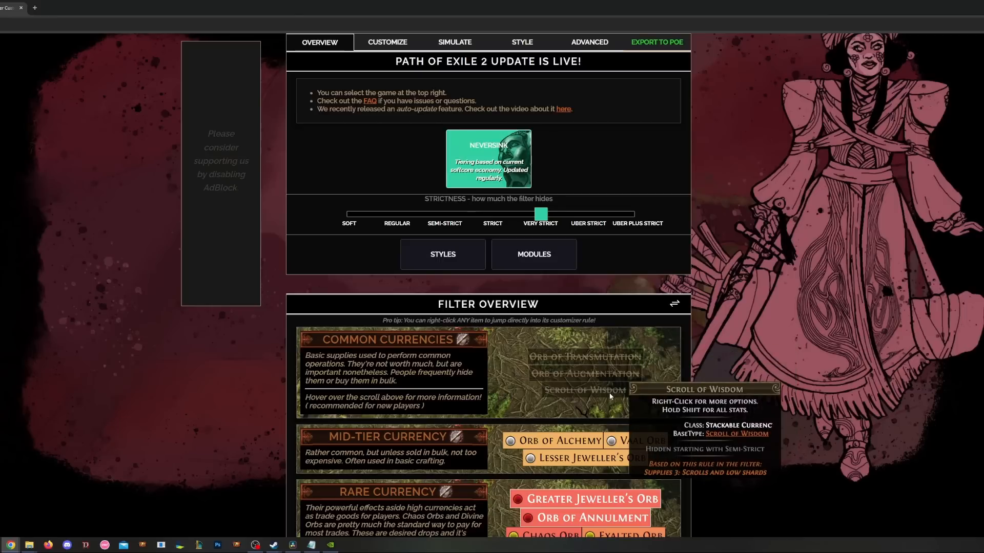
{"action": "mouse_move", "coordinate": [613, 356]}
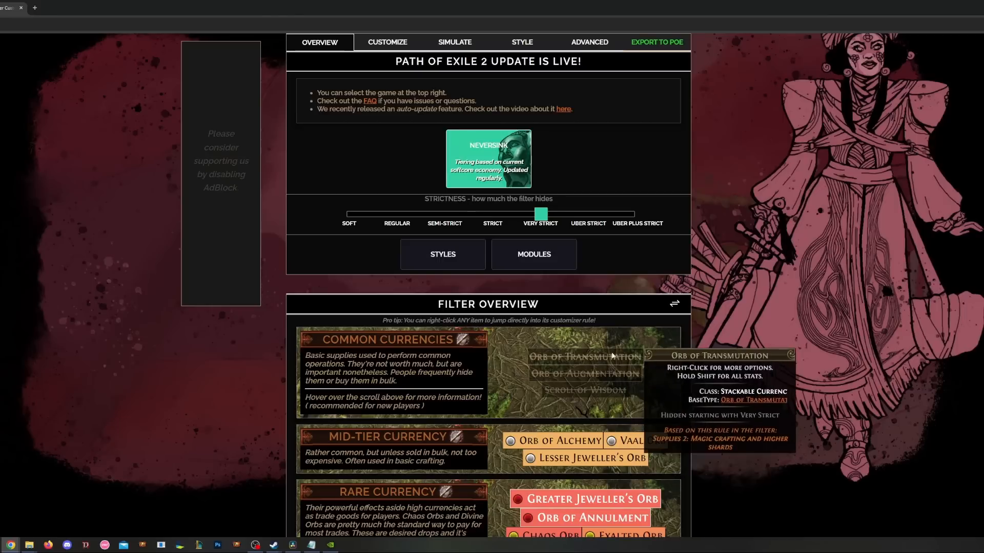
{"action": "left_click", "coordinate": [492, 215]}
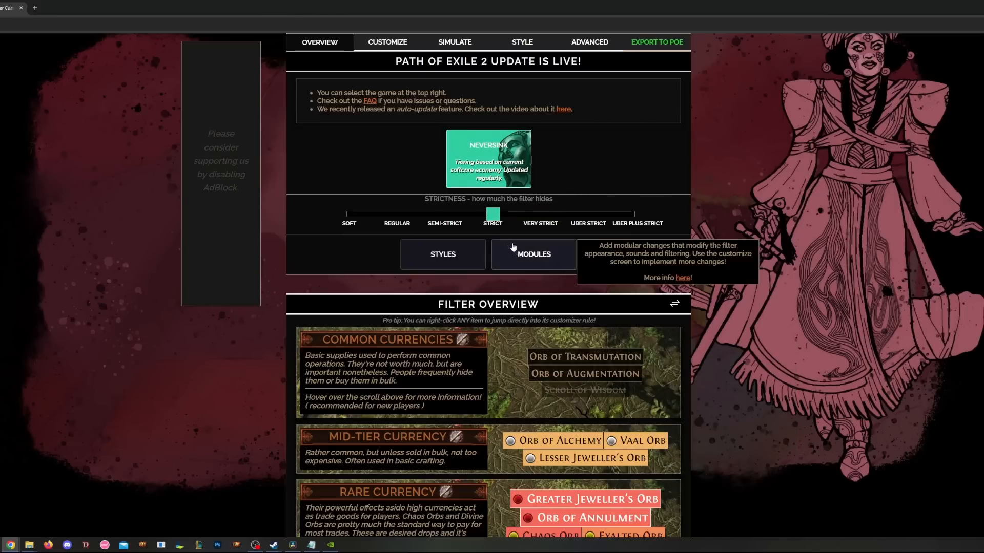
{"action": "scroll", "coordinate": [617, 176], "scroll_direction": "up", "scroll_amount": 2}
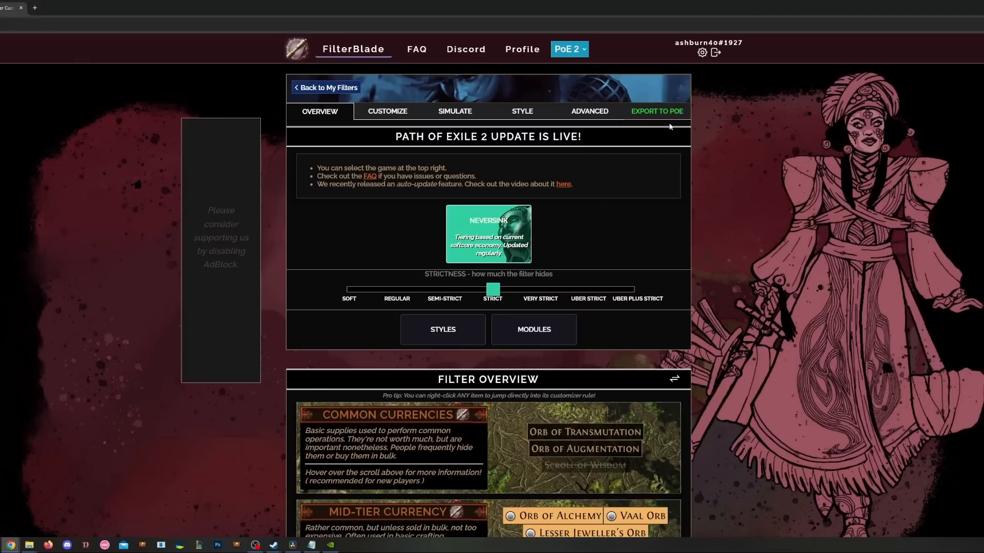
{"action": "left_click", "coordinate": [662, 119]}
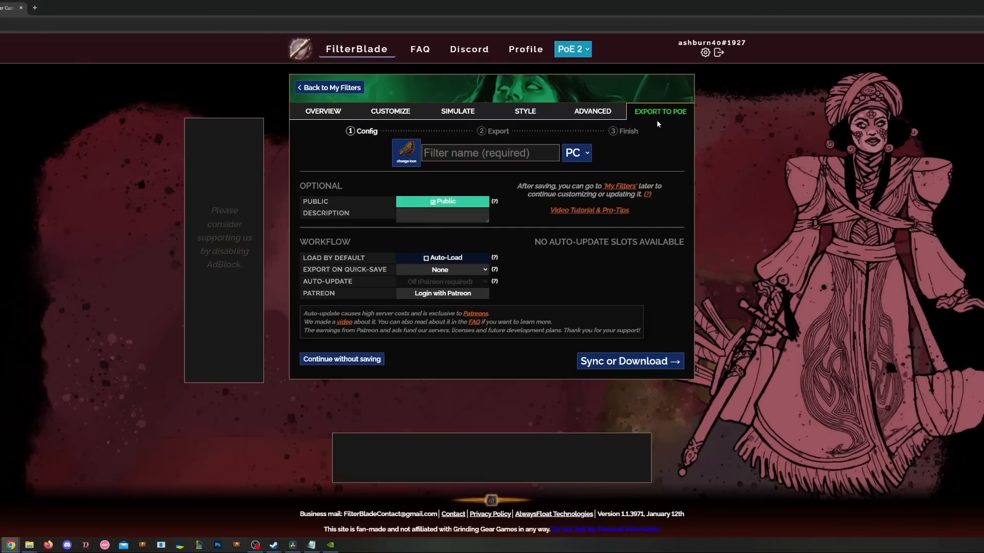
- Name the filter 'test' and Save & Sync it to a new sync target
{"action": "left_click", "coordinate": [472, 153]}
{"action": "type", "text": "test"}
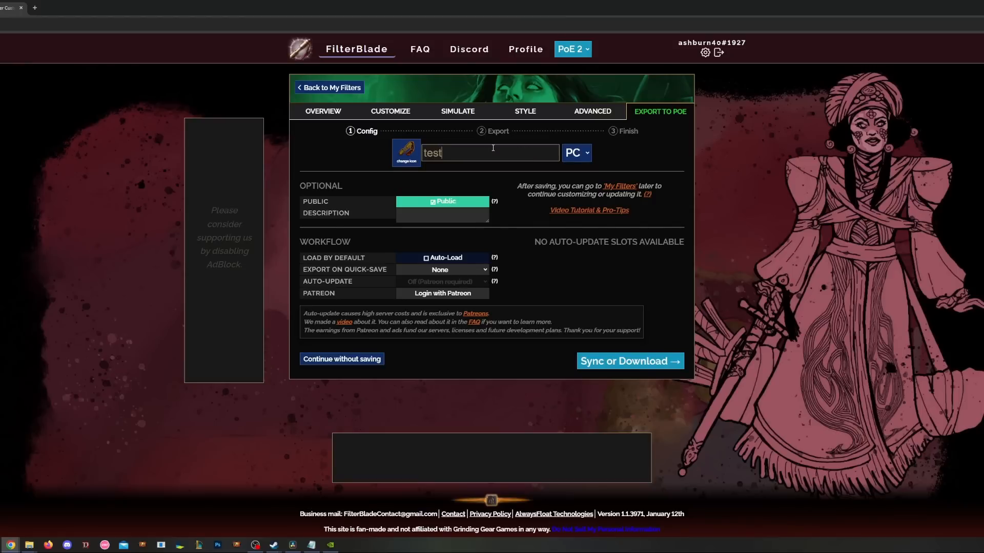
{"action": "left_click", "coordinate": [648, 364]}
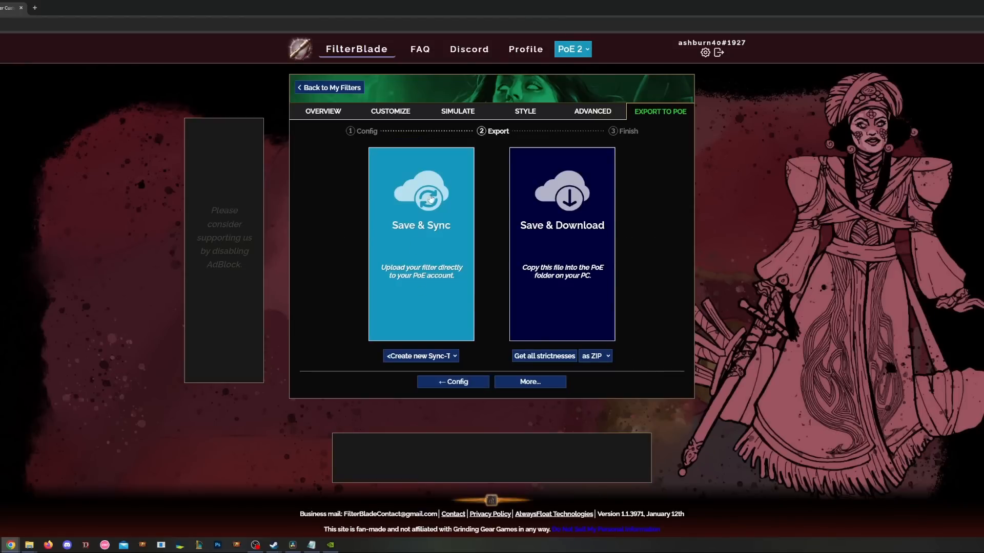
{"action": "left_click", "coordinate": [432, 358]}
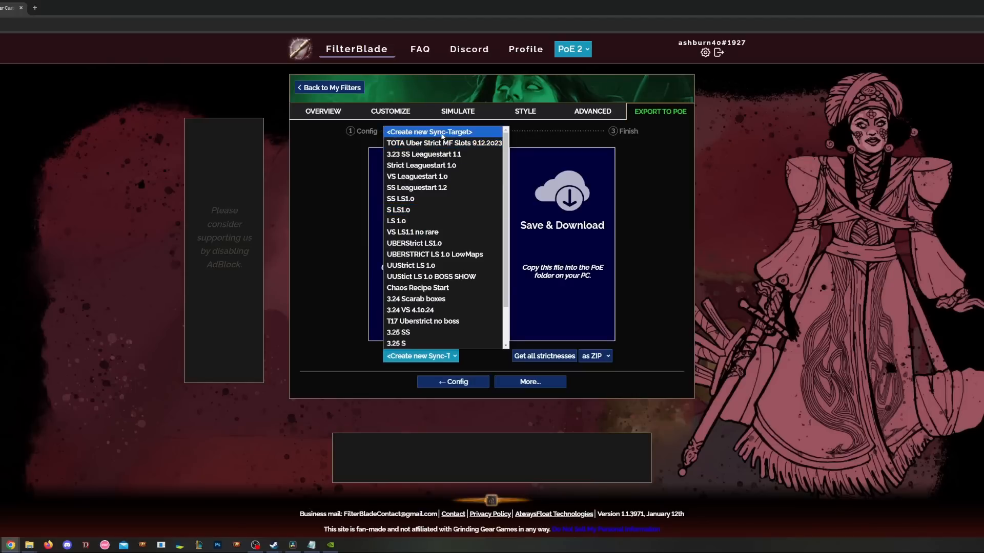
{"action": "left_click", "coordinate": [442, 132]}
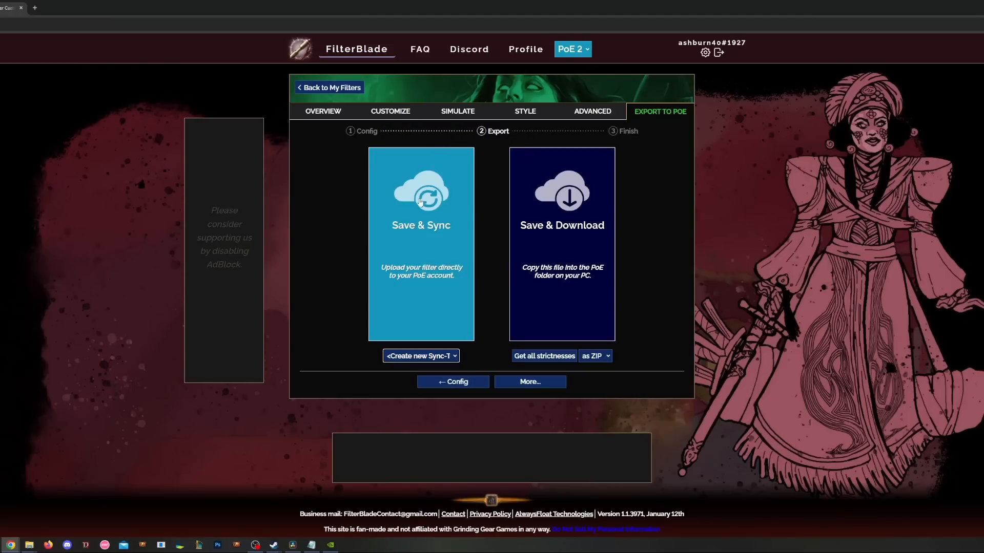
{"action": "left_click", "coordinate": [418, 277]}
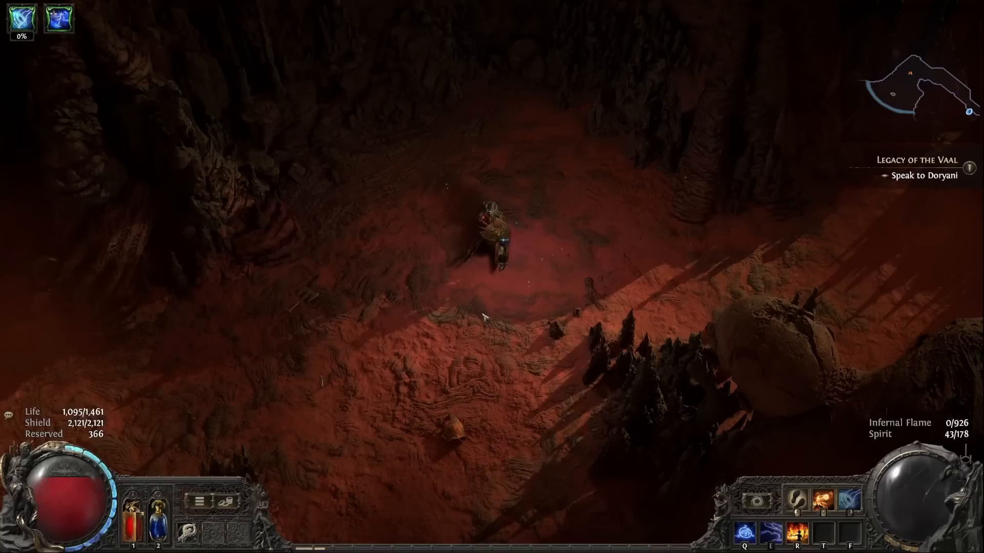
- Drop the targe, Chaos and Divine Orbs, Tier 8 and 15 Waystones, Jeweller's Orb and 85 Breach Splinters
{"action": "key", "text": "i"}
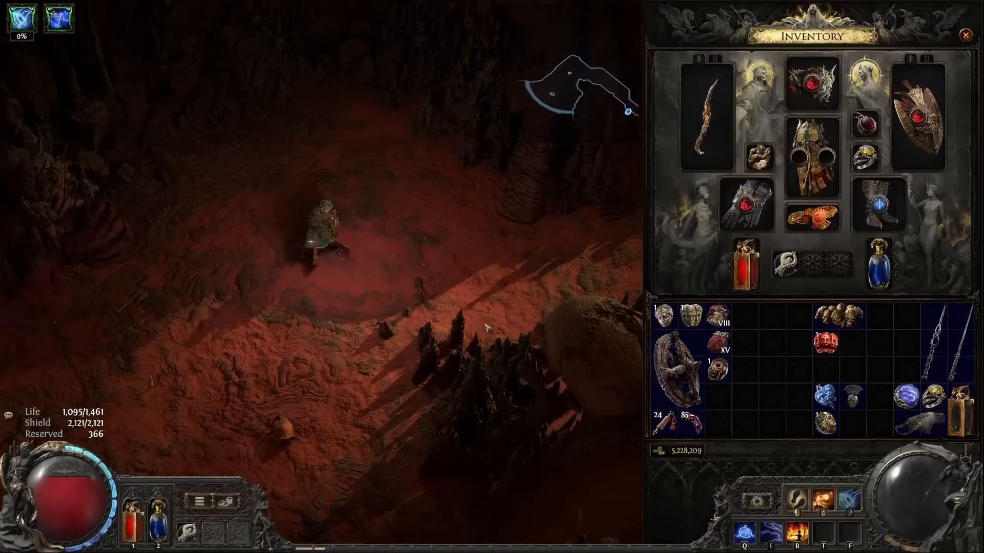
{"action": "left_click", "coordinate": [676, 369]}
{"action": "left_click", "coordinate": [618, 337]}
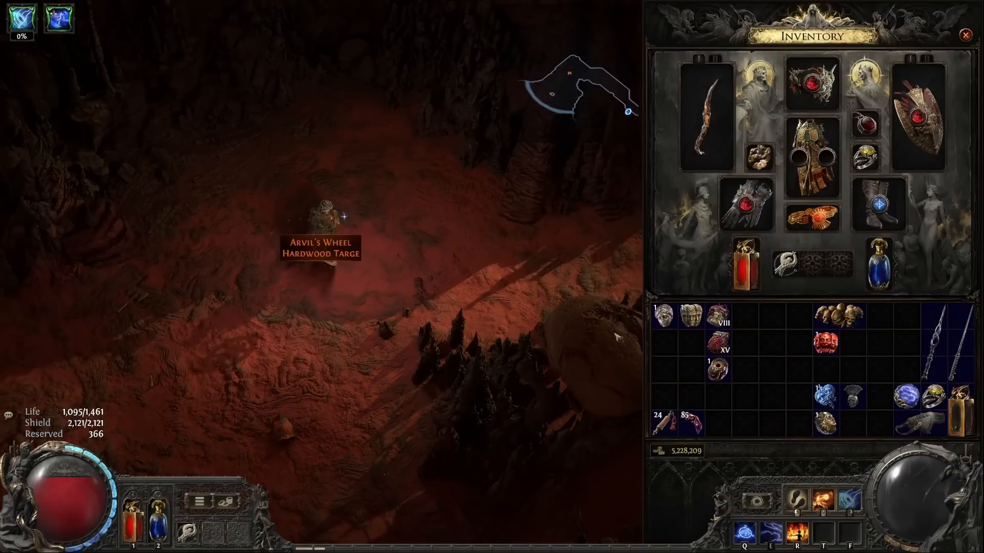
{"action": "left_click", "coordinate": [663, 315]}
{"action": "left_click", "coordinate": [422, 307]}
{"action": "left_click", "coordinate": [691, 315]}
{"action": "left_click", "coordinate": [615, 324]}
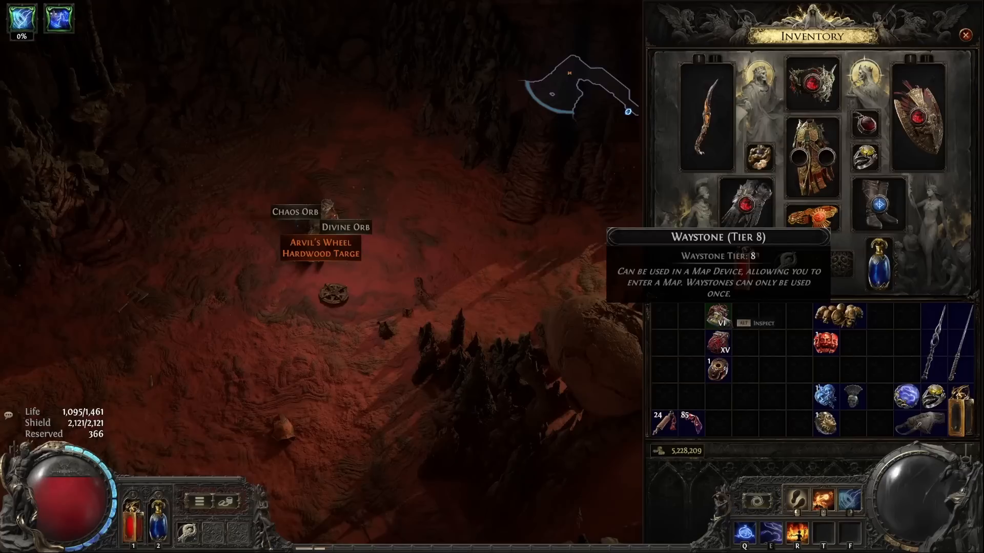
{"action": "left_click", "coordinate": [717, 315]}
{"action": "left_click", "coordinate": [615, 324]}
{"action": "left_click", "coordinate": [717, 342]}
{"action": "left_click", "coordinate": [540, 336]}
{"action": "left_click", "coordinate": [717, 369]}
{"action": "left_click", "coordinate": [542, 360]}
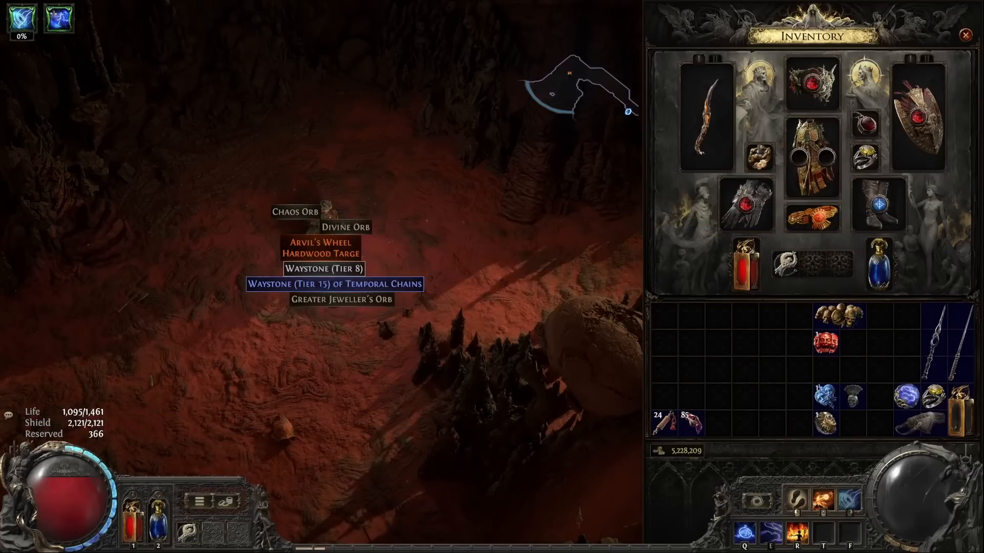
{"action": "left_click", "coordinate": [691, 425]}
{"action": "left_click", "coordinate": [398, 359]}
{"action": "key", "text": "i"}
- Select the 'test' item filter in the Game options and save
{"action": "left_click", "coordinate": [516, 228]}
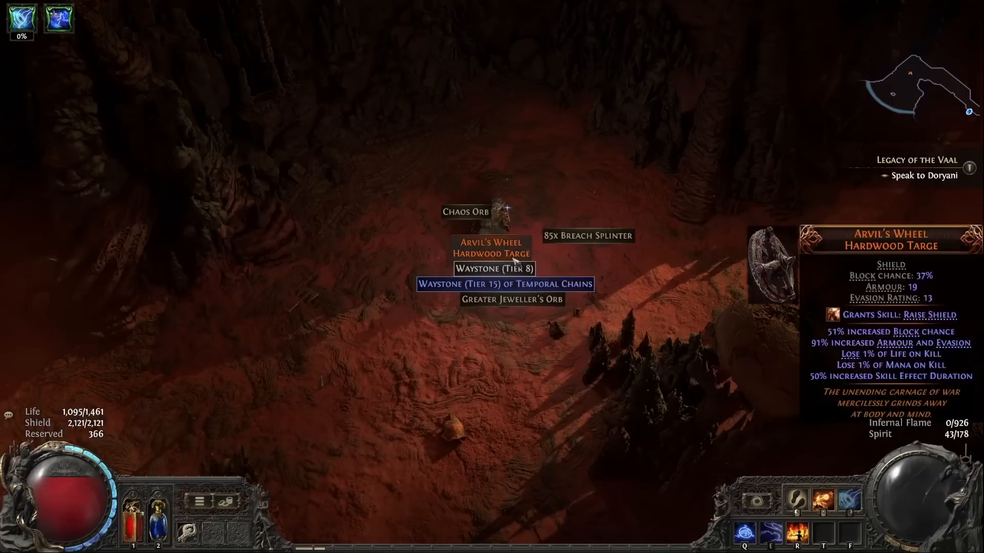
{"action": "key", "text": "z"}
{"action": "key", "text": "o"}
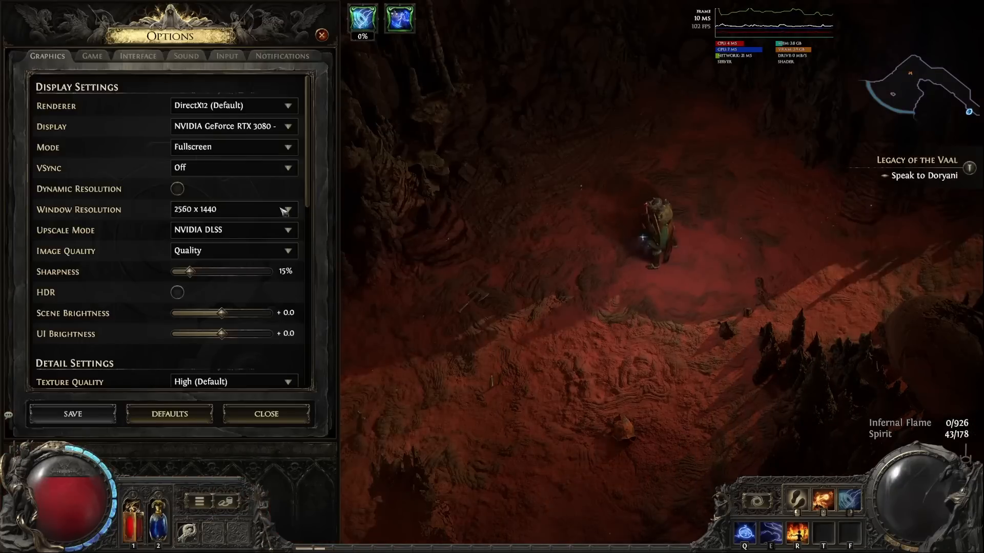
{"action": "left_click", "coordinate": [92, 56]}
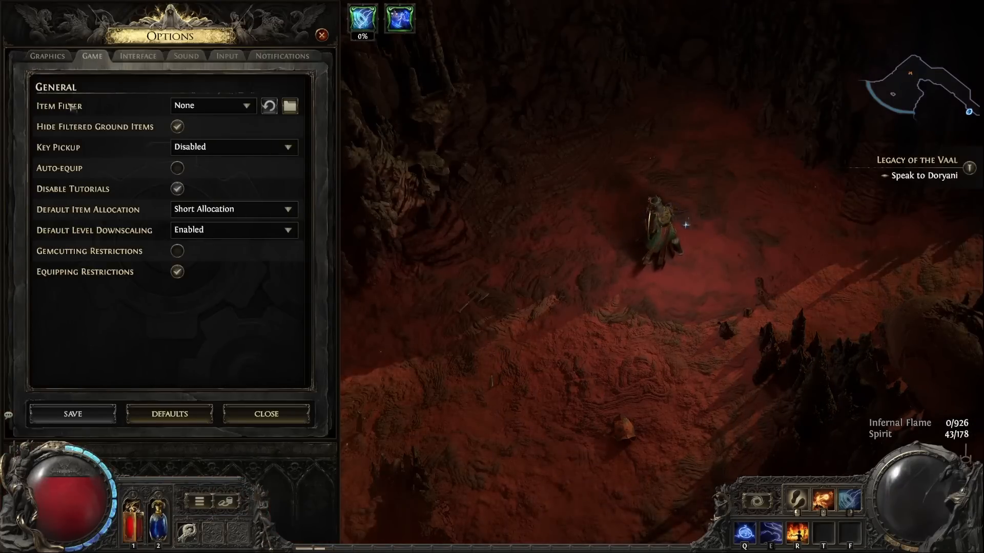
{"action": "left_click", "coordinate": [226, 108]}
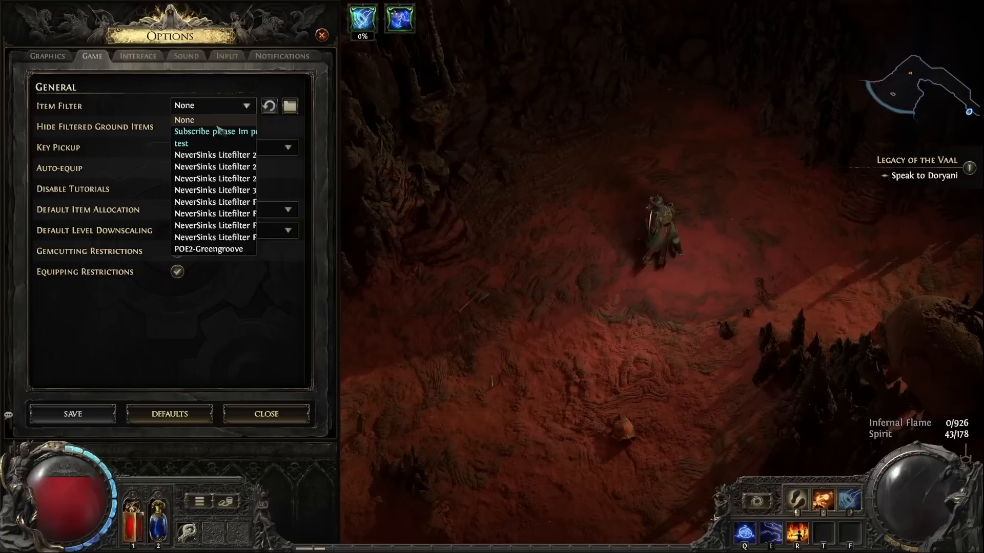
{"action": "left_click", "coordinate": [205, 144]}
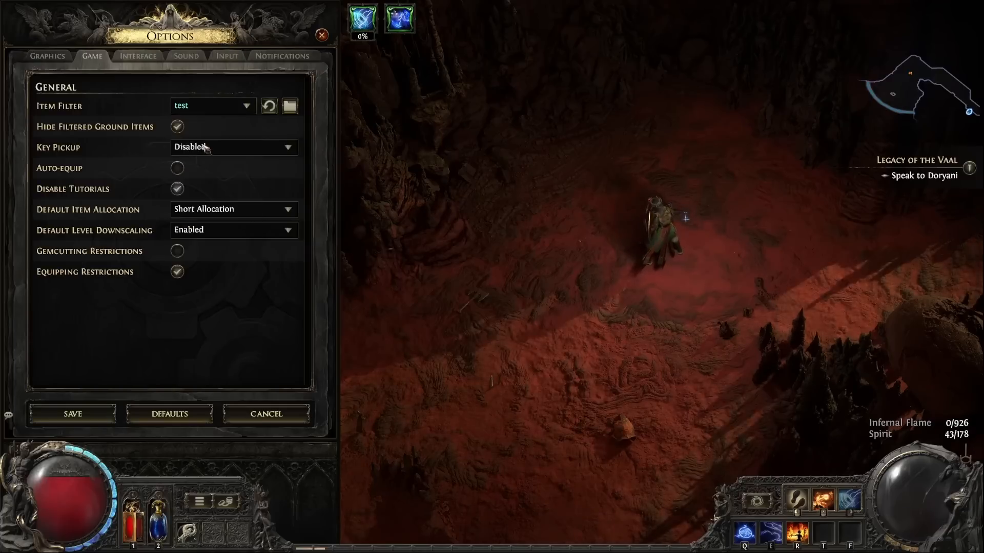
{"action": "left_click", "coordinate": [73, 414]}
- Drop the Arvil's Wheel shield, two waystones, and Jeweller's, Chaos and Divine Orbs again
{"action": "key", "text": "i"}
{"action": "mouse_move", "coordinate": [706, 369]}
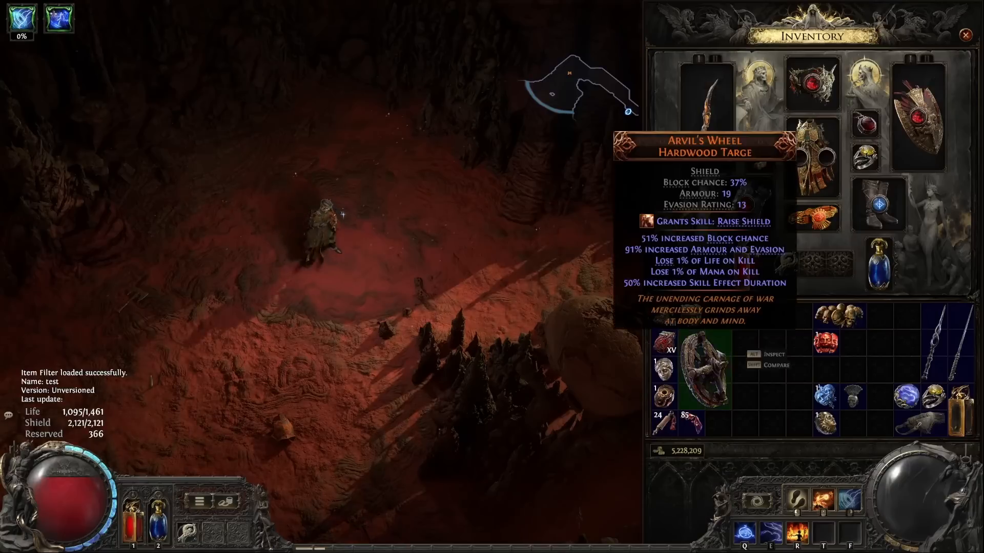
{"action": "left_click", "coordinate": [721, 355]}
{"action": "left_click", "coordinate": [429, 390]}
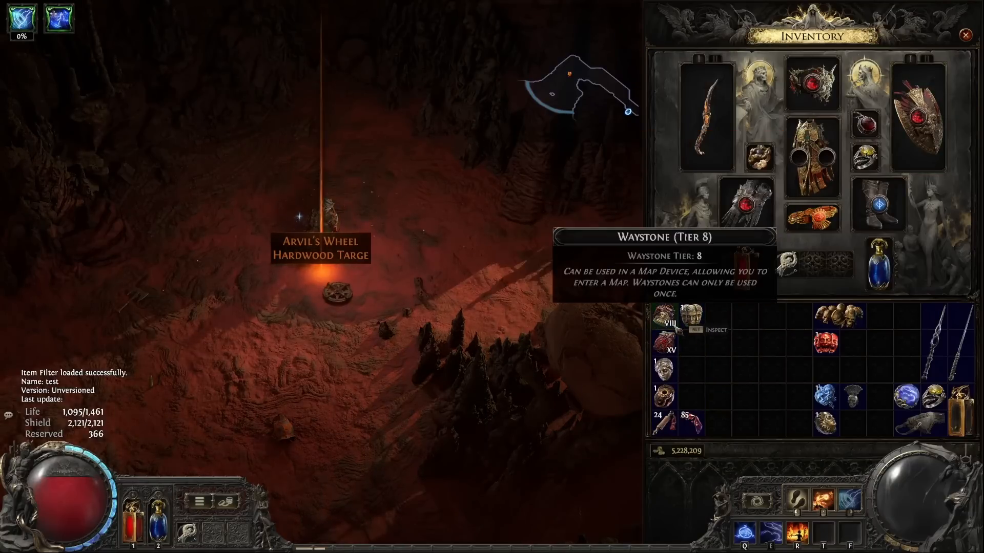
{"action": "left_click", "coordinate": [672, 323]}
{"action": "left_click", "coordinate": [495, 358]}
{"action": "left_click", "coordinate": [672, 348]}
{"action": "left_click", "coordinate": [491, 363]}
{"action": "left_click", "coordinate": [669, 397]}
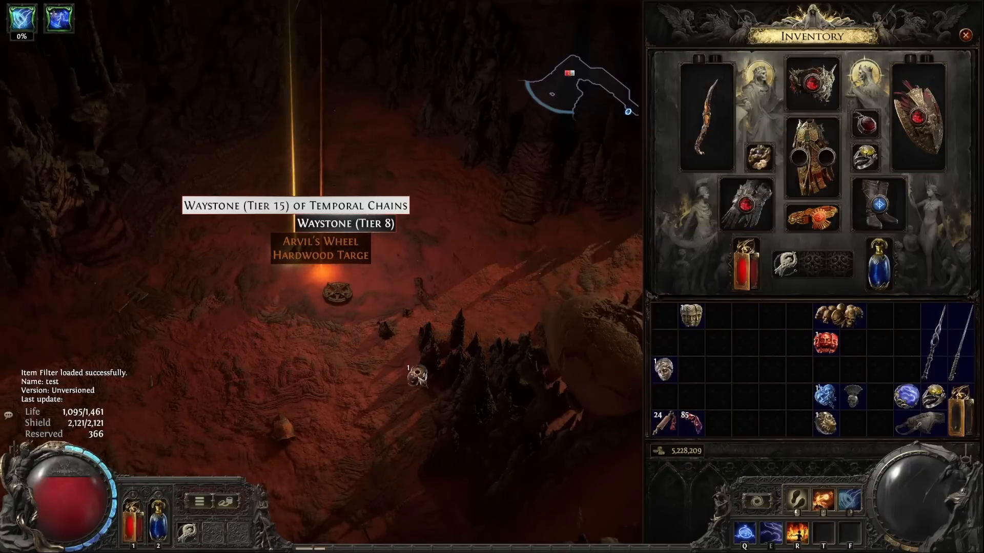
{"action": "left_click", "coordinate": [417, 376]}
{"action": "left_click", "coordinate": [693, 319]}
{"action": "left_click", "coordinate": [450, 369]}
{"action": "left_click", "coordinate": [666, 371]}
{"action": "left_click", "coordinate": [355, 378]}
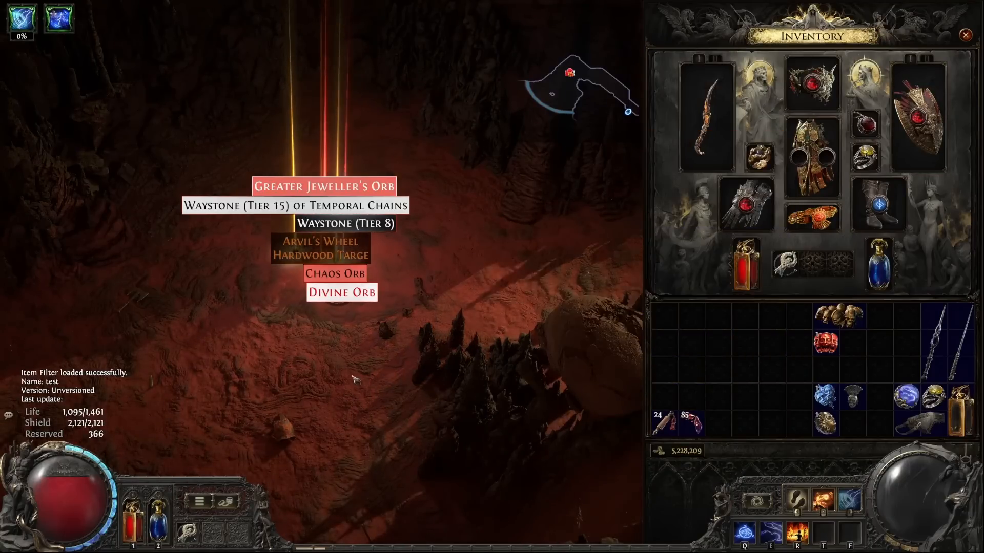
{"action": "key", "text": "i"}
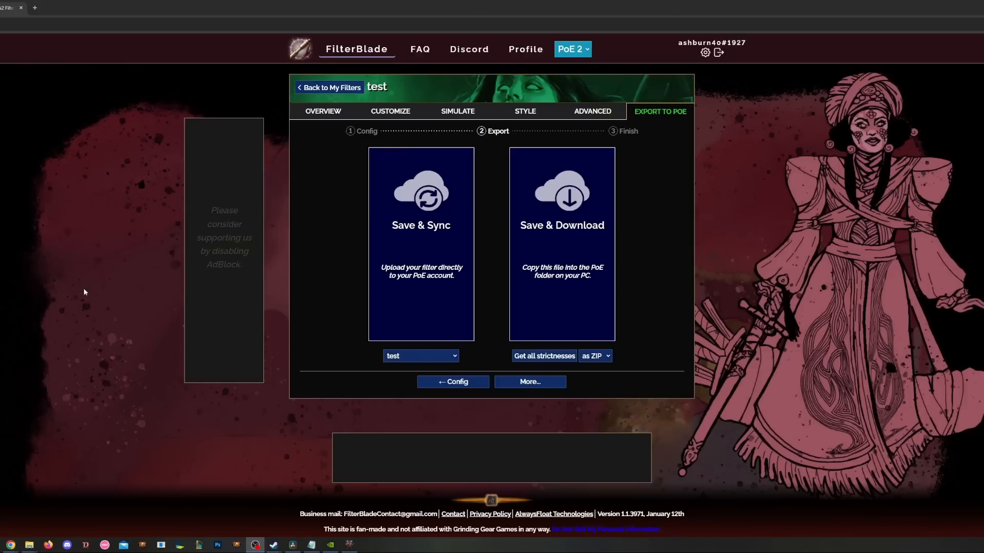
- Generate several batches of valuable loot in the loot simulator
{"action": "left_click", "coordinate": [455, 109]}
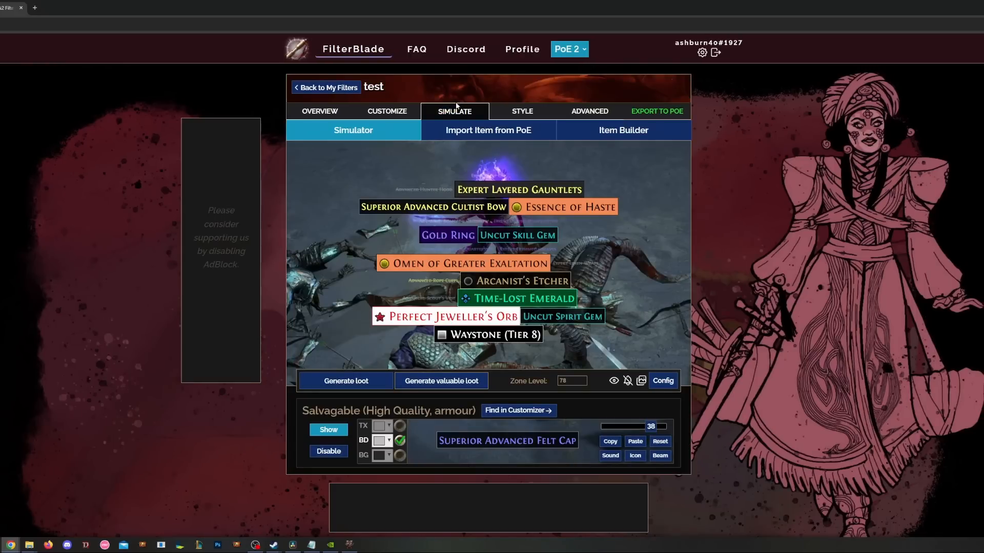
{"action": "left_click", "coordinate": [396, 108]}
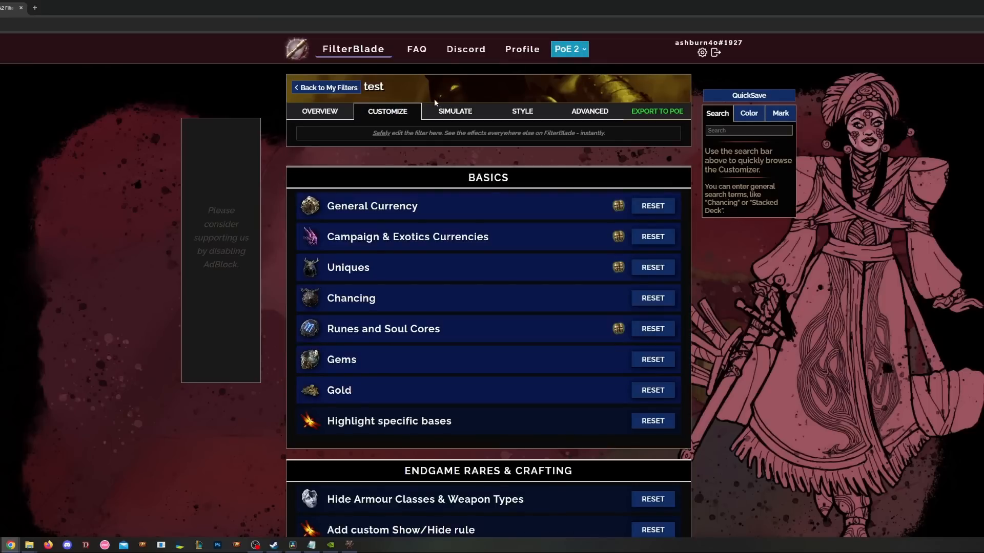
{"action": "left_click", "coordinate": [447, 109]}
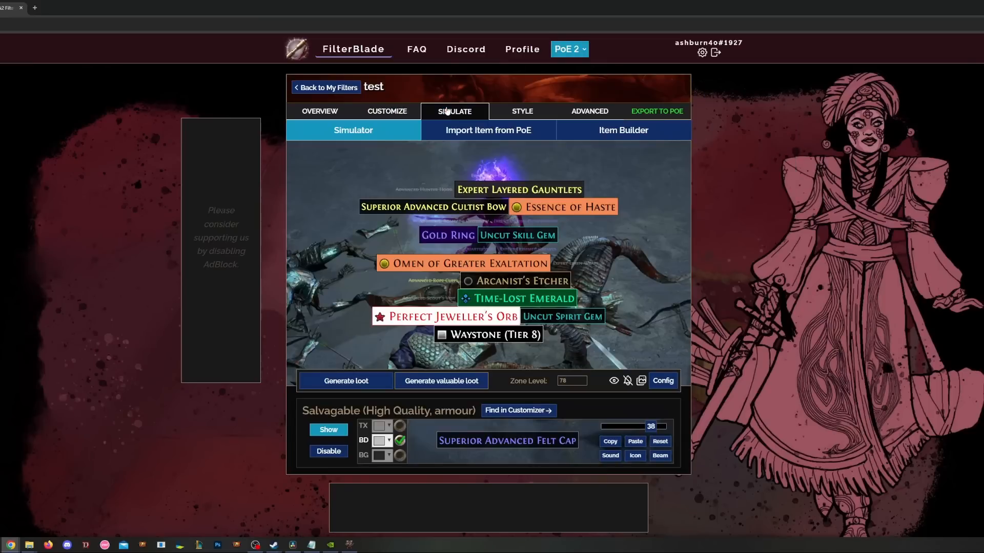
{"action": "left_click", "coordinate": [436, 384]}
{"action": "left_click", "coordinate": [437, 383]}
{"action": "left_click", "coordinate": [436, 384]}
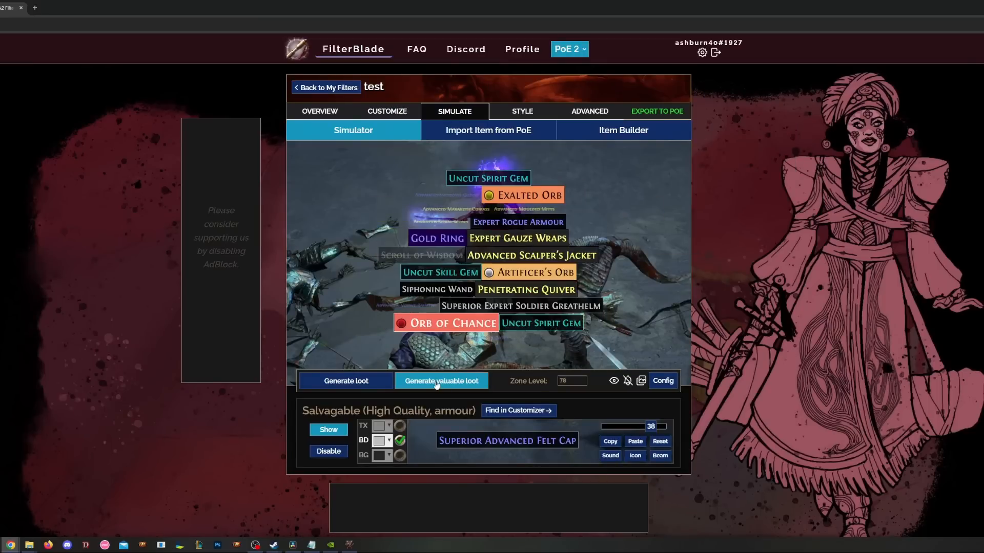
{"action": "left_click", "coordinate": [436, 383]}
{"action": "left_click", "coordinate": [436, 383]}
{"action": "left_click", "coordinate": [437, 384]}
{"action": "left_click", "coordinate": [437, 383]}
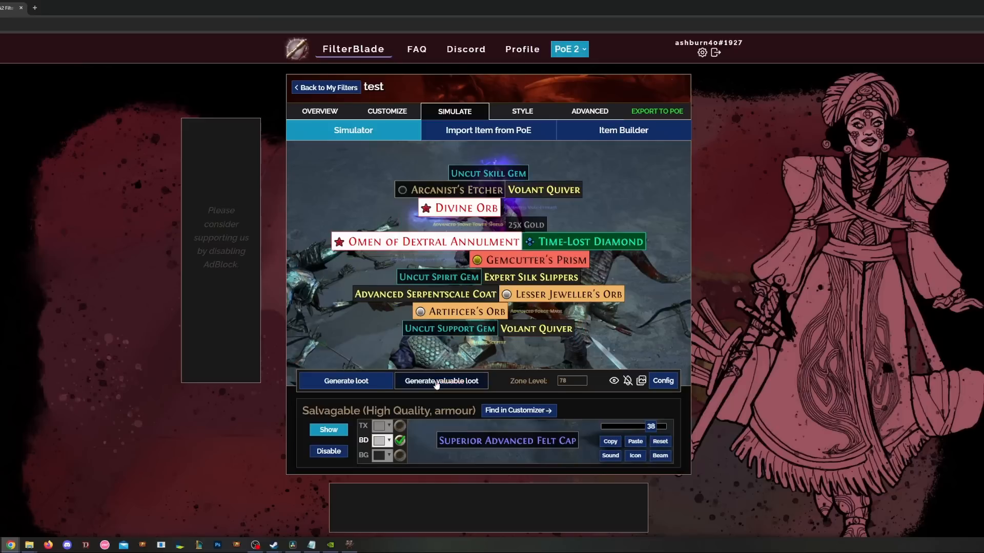
{"action": "left_click", "coordinate": [437, 384]}
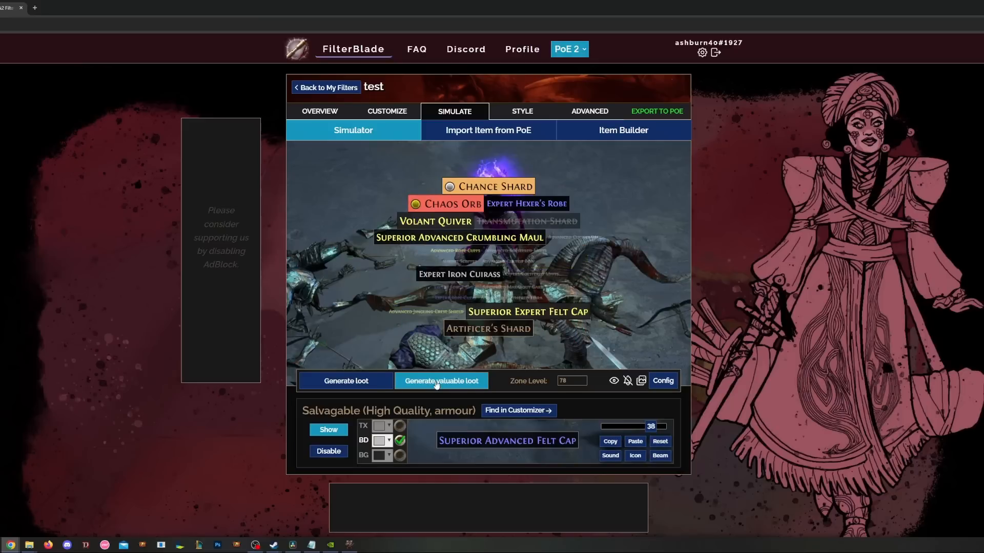
- Hide the Endgame Crafting Tier 1 rule matching the Expert Iron Cuirass, then head back to My Filters
{"action": "mouse_move", "coordinate": [481, 282]}
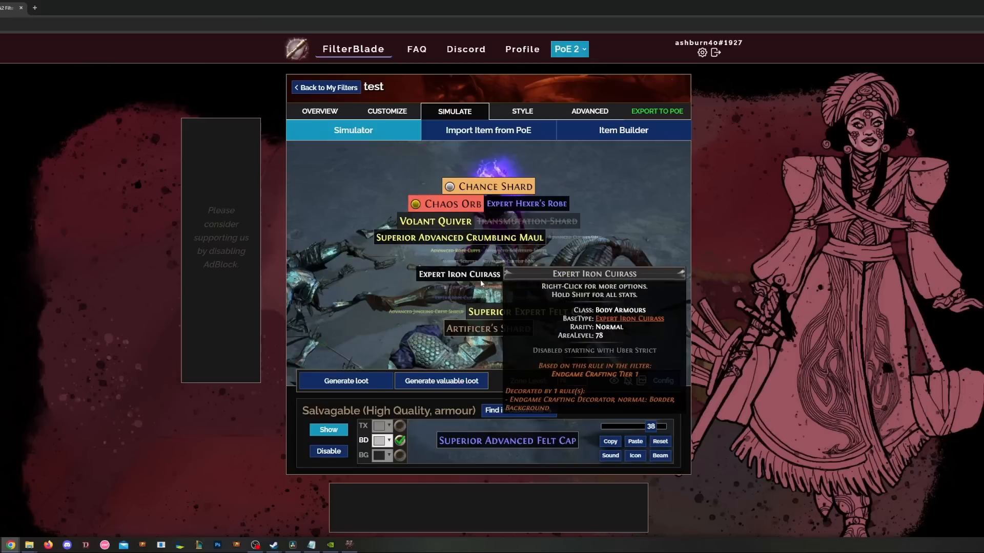
{"action": "left_click", "coordinate": [482, 279]}
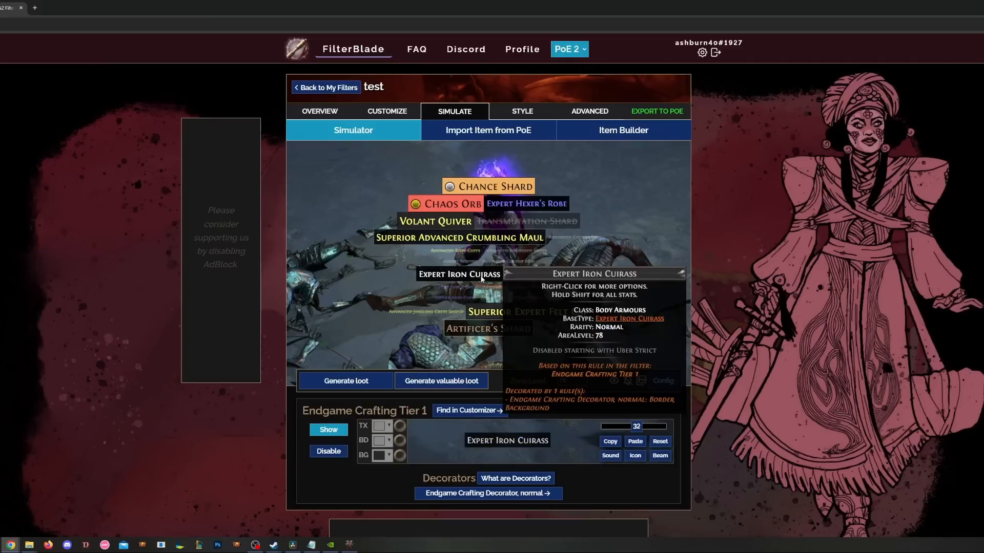
{"action": "left_click", "coordinate": [331, 452]}
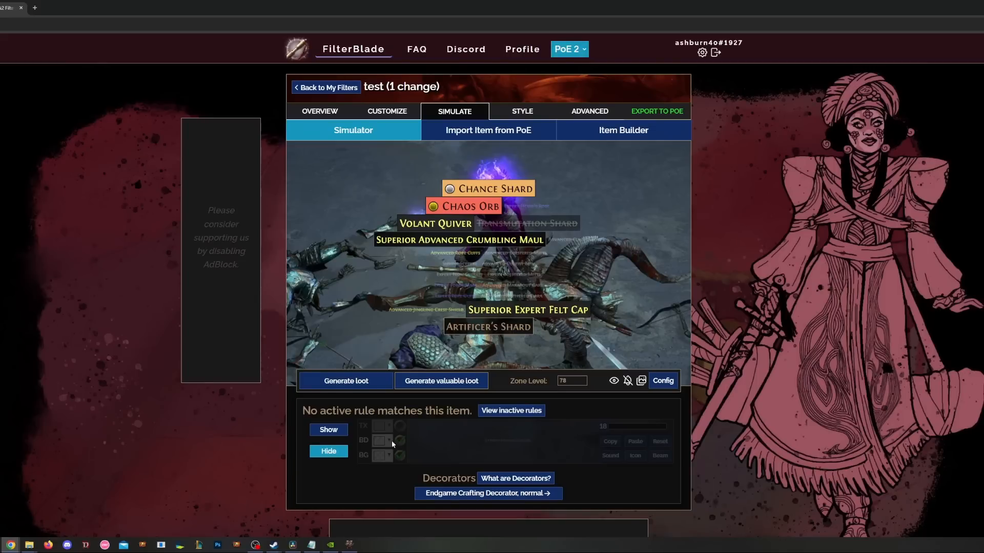
{"action": "left_click", "coordinate": [317, 88]}
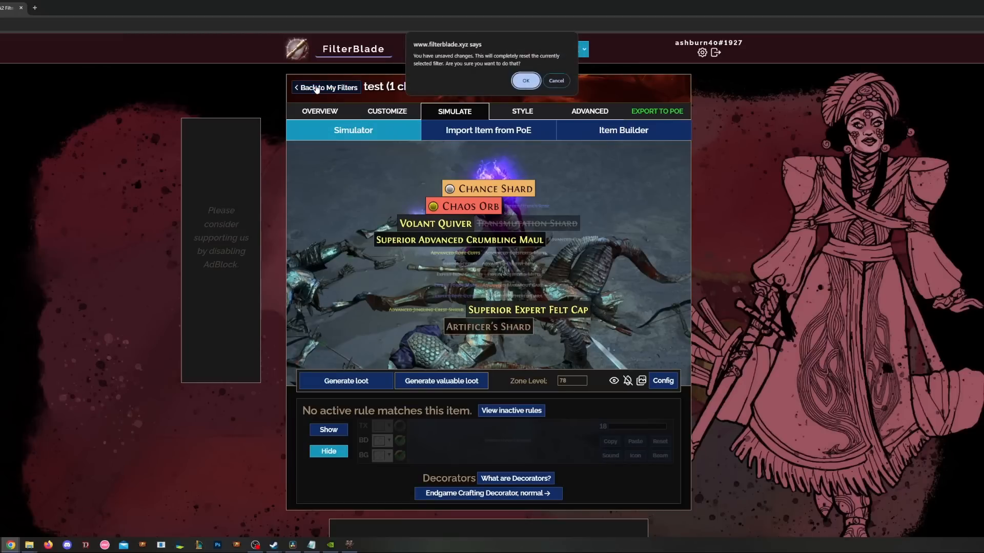
- Discard the unsaved change, load the 'test' filter and go to its Customize page
{"action": "left_click", "coordinate": [529, 79]}
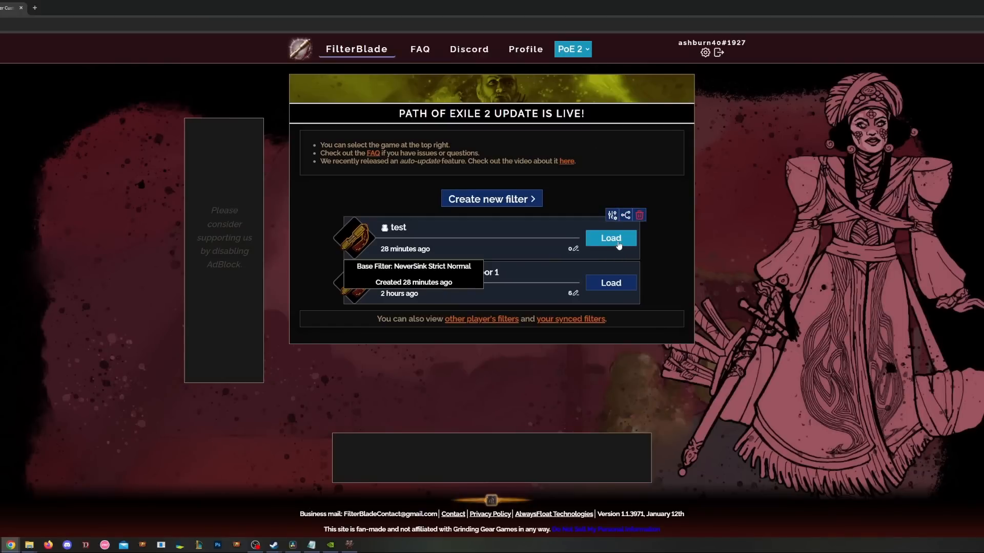
{"action": "left_click", "coordinate": [618, 245]}
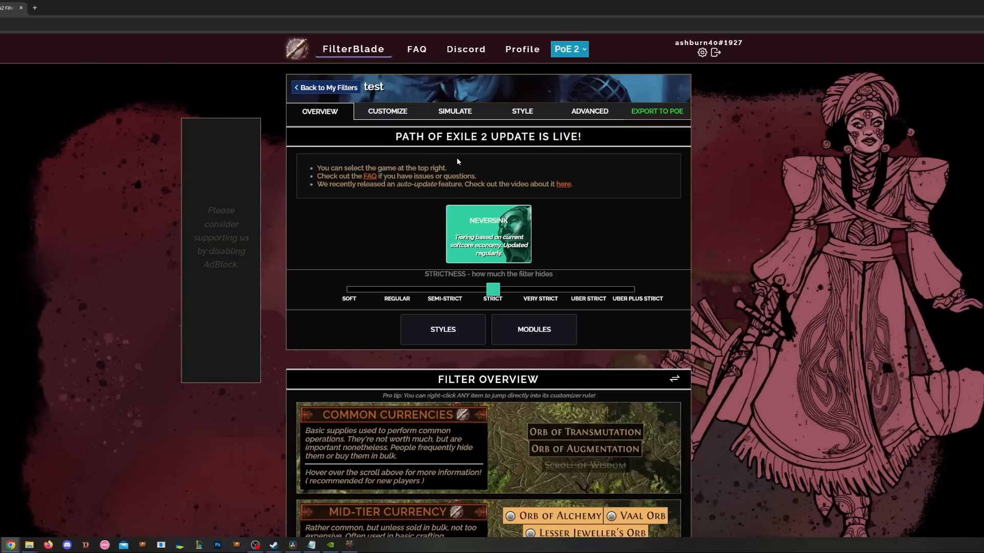
{"action": "left_click", "coordinate": [388, 112]}
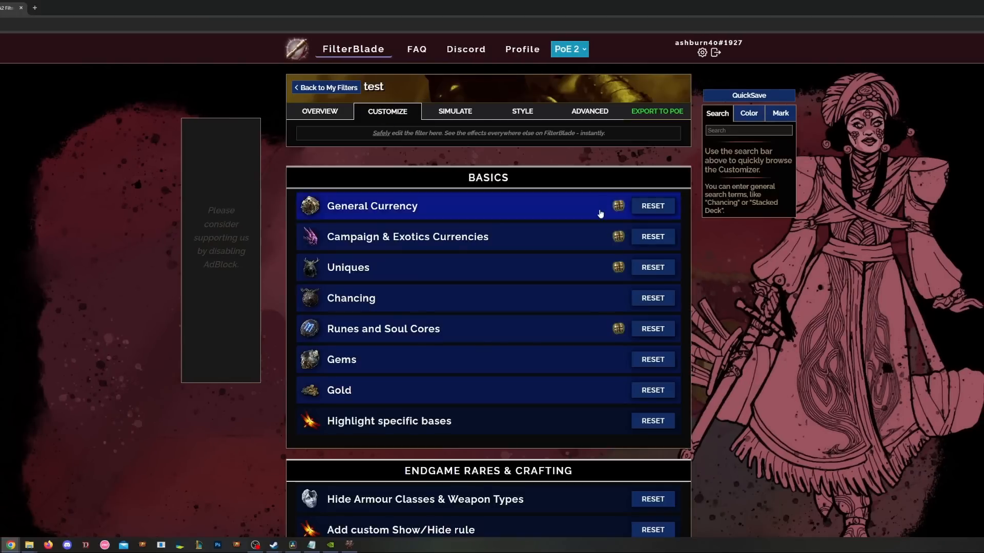
- Open General Currency's S Tier rule and try red text and border, background colours, and smaller font
{"action": "left_click", "coordinate": [491, 210]}
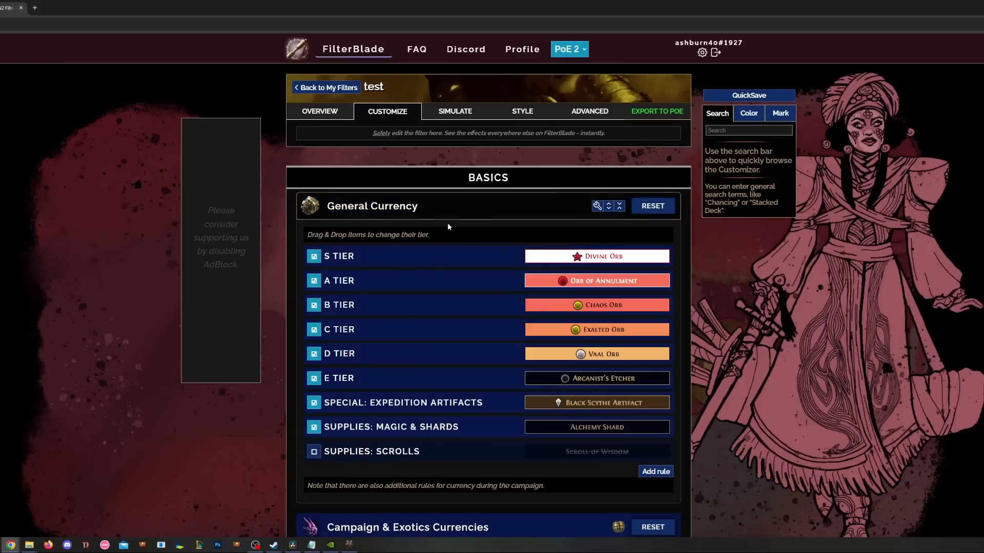
{"action": "left_click", "coordinate": [397, 263]}
{"action": "scroll", "coordinate": [321, 274], "scroll_direction": "down", "scroll_amount": 2}
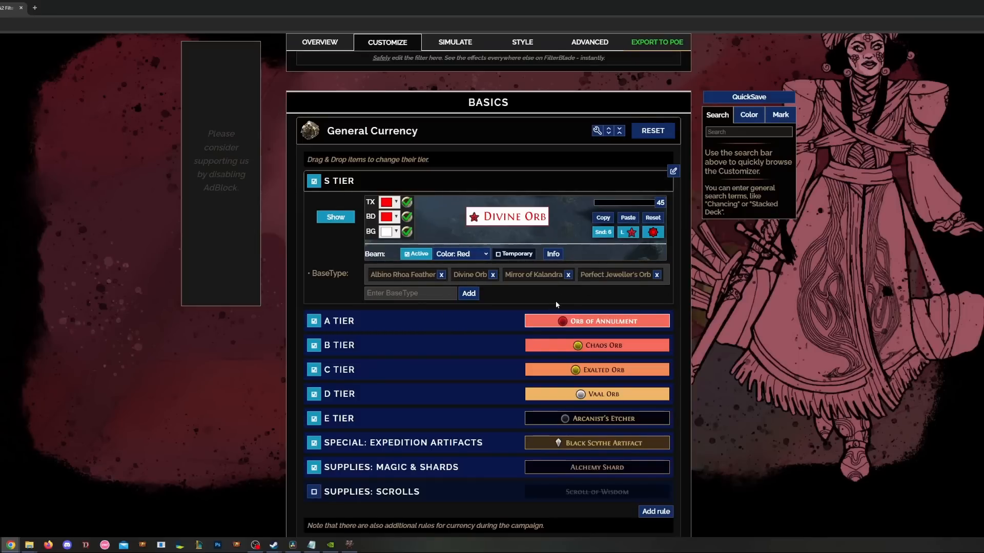
{"action": "mouse_move", "coordinate": [519, 224]}
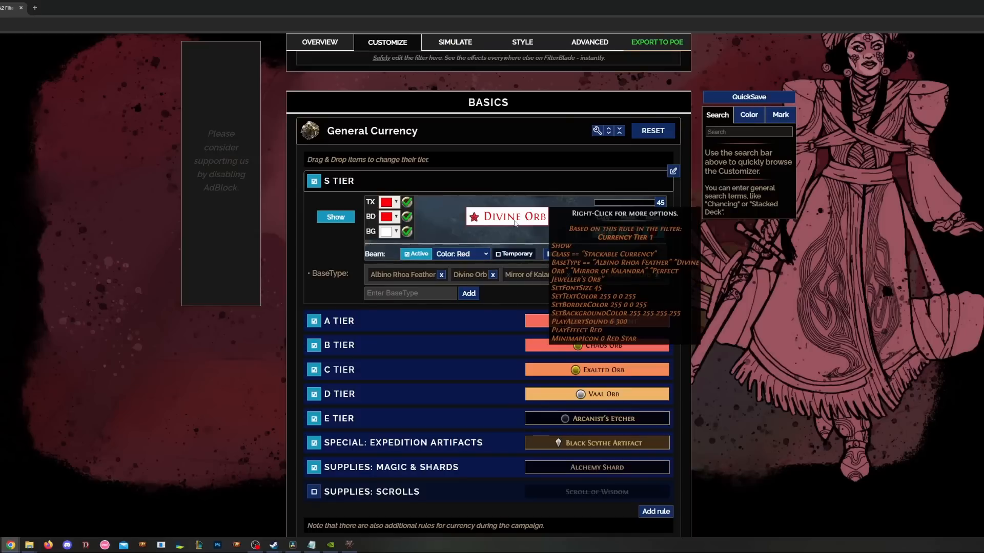
{"action": "left_click", "coordinate": [386, 202]}
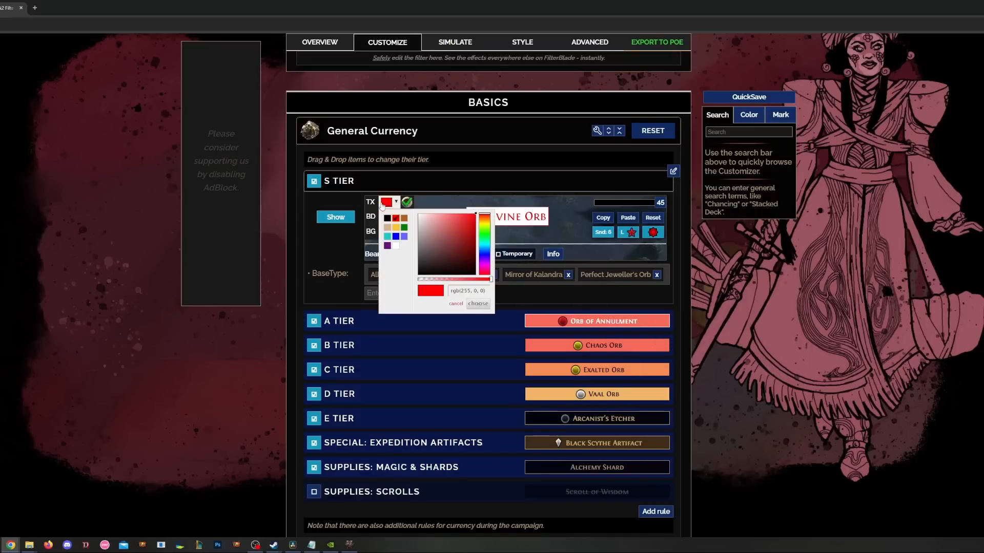
{"action": "left_click_drag", "start_coordinate": [456, 231], "coordinate": [505, 203]}
{"action": "left_click", "coordinate": [332, 237]}
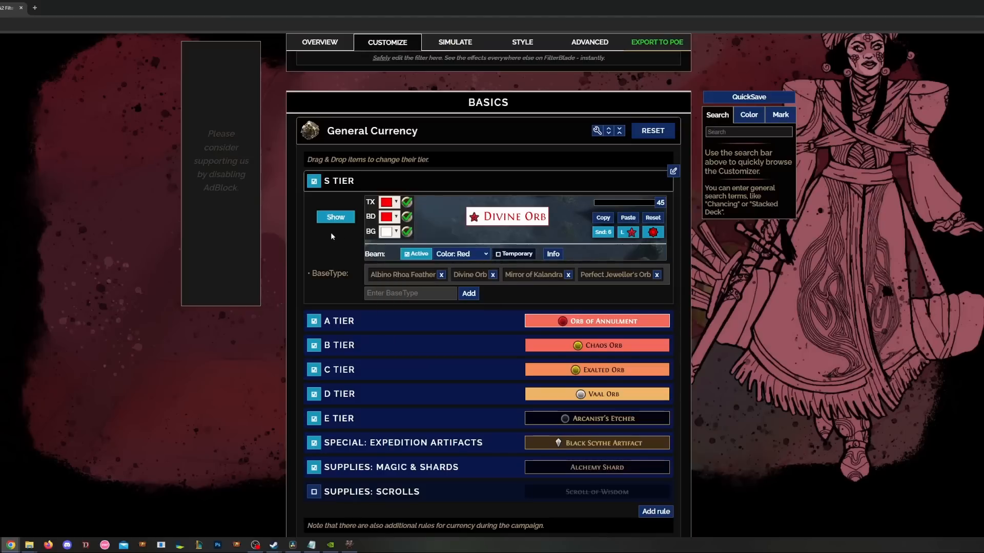
{"action": "left_click", "coordinate": [389, 216]}
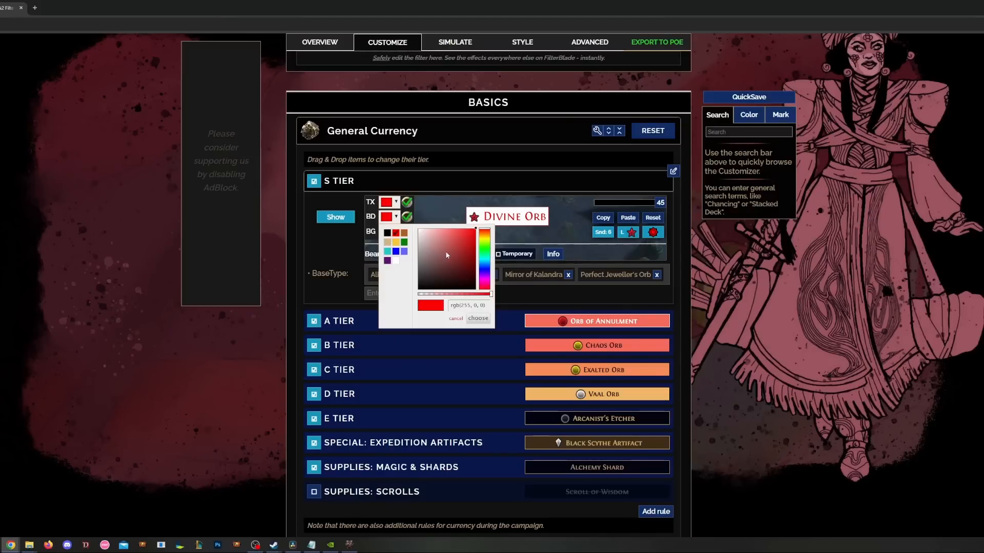
{"action": "left_click_drag", "start_coordinate": [447, 255], "coordinate": [481, 296]}
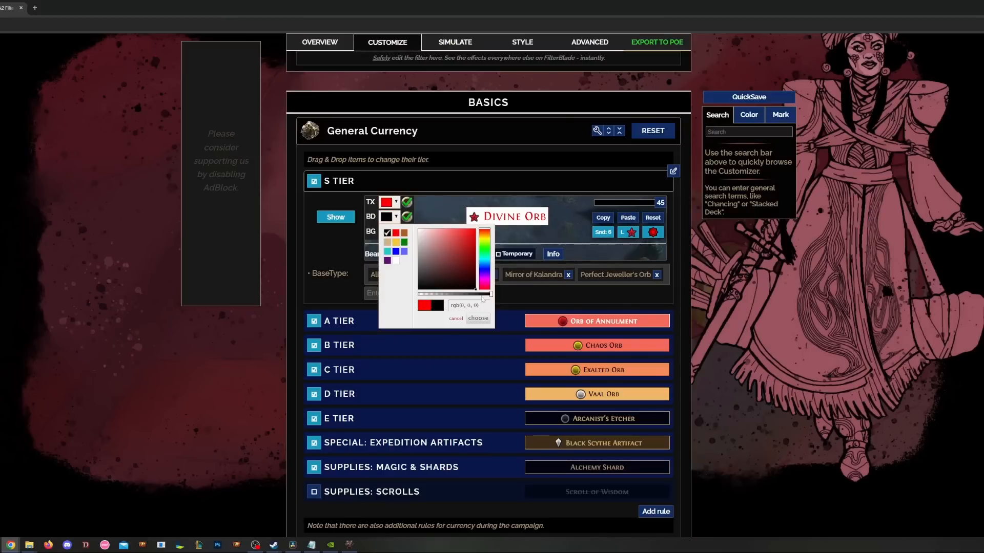
{"action": "left_click", "coordinate": [321, 260]}
{"action": "left_click", "coordinate": [387, 231]}
{"action": "mouse_move", "coordinate": [465, 263]}
{"action": "left_mouse_down"}
{"action": "mouse_move", "coordinate": [440, 287]}
{"action": "mouse_move", "coordinate": [397, 304]}
{"action": "mouse_move", "coordinate": [472, 260]}
{"action": "left_mouse_up"}
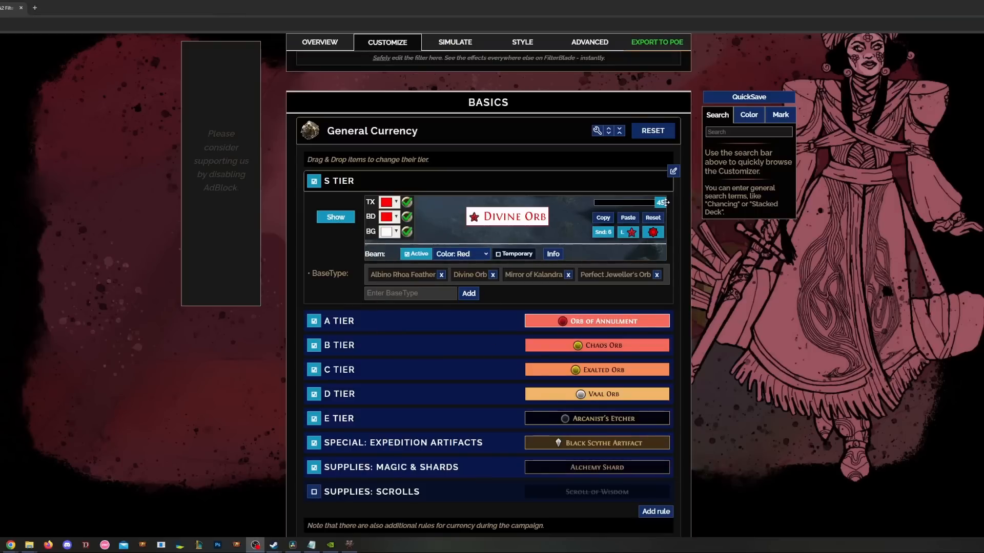
{"action": "mouse_move", "coordinate": [661, 202]}
{"action": "left_mouse_down"}
{"action": "mouse_move", "coordinate": [619, 207]}
{"action": "mouse_move", "coordinate": [669, 203]}
{"action": "left_mouse_up"}
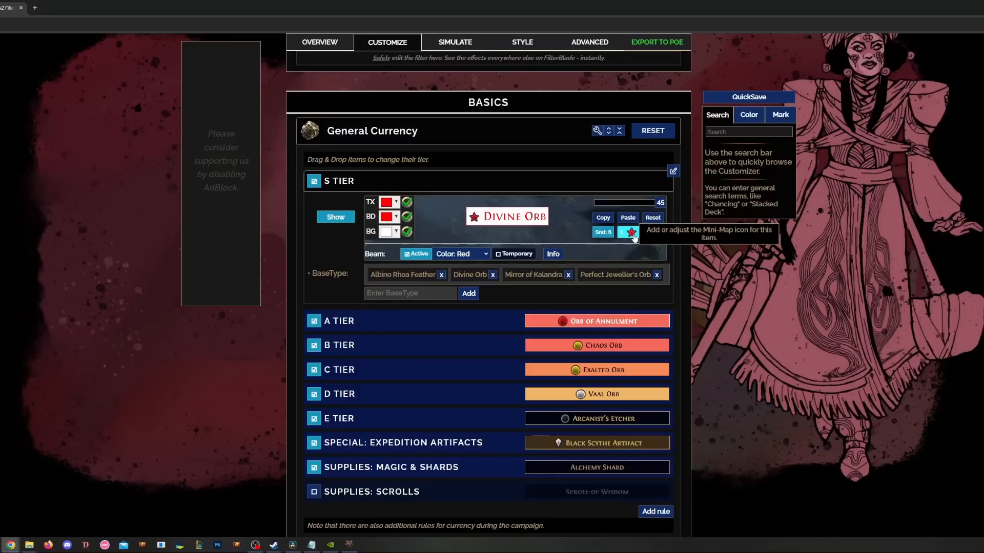
- Show the S Tier drop sound settings, keeping alert sound 6 at volume 300
{"action": "left_click", "coordinate": [603, 233]}
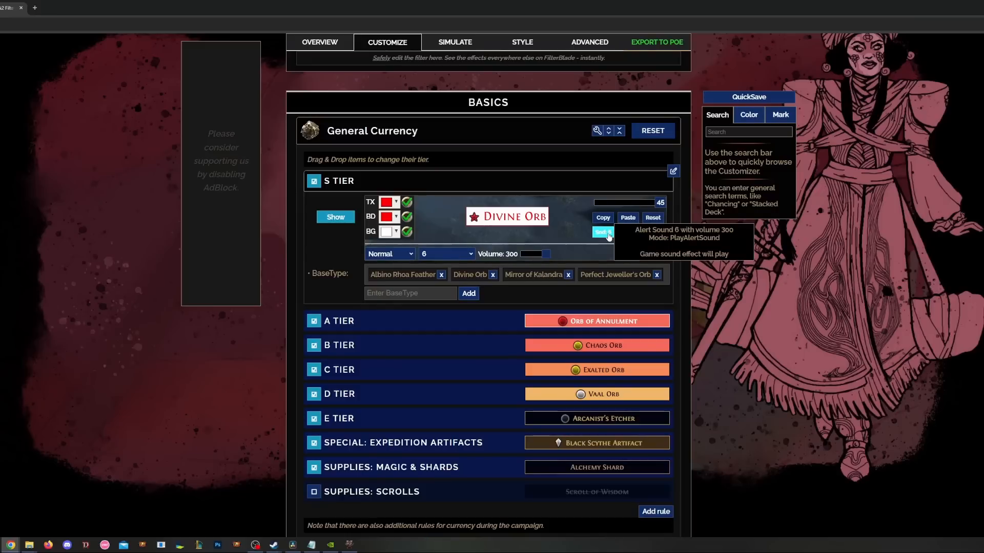
{"action": "left_click", "coordinate": [445, 254]}
{"action": "left_click", "coordinate": [436, 322]}
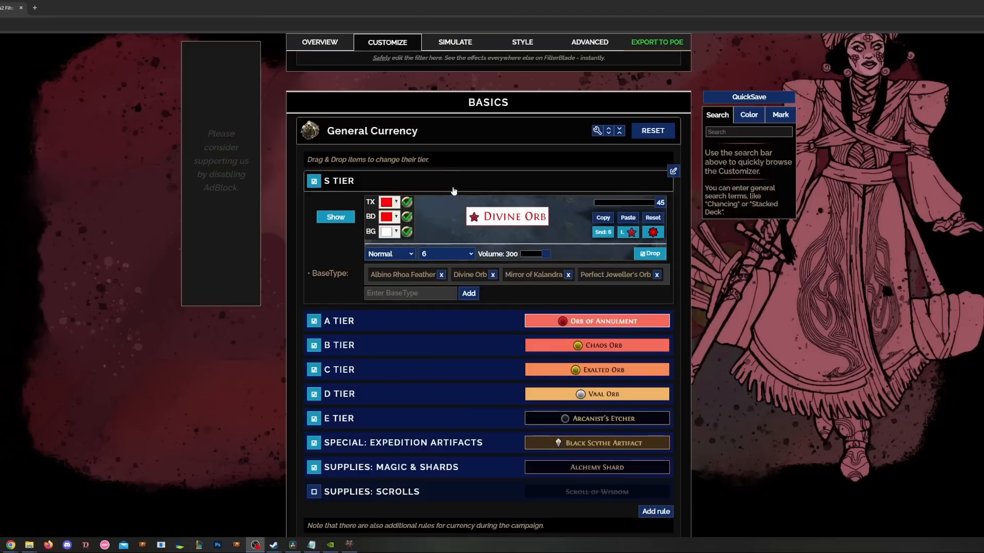
{"action": "left_click", "coordinate": [339, 279]}
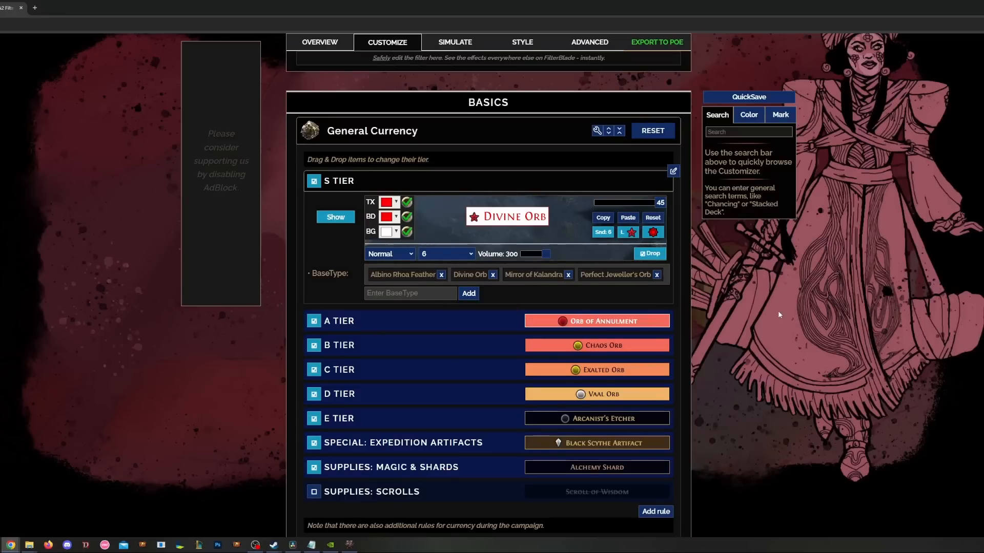
{"action": "scroll", "coordinate": [778, 314], "scroll_direction": "down", "scroll_amount": 1}
- Expand the A, B and C Tier rules and move Exalted Orb into B Tier and back to C
{"action": "left_click", "coordinate": [446, 286]}
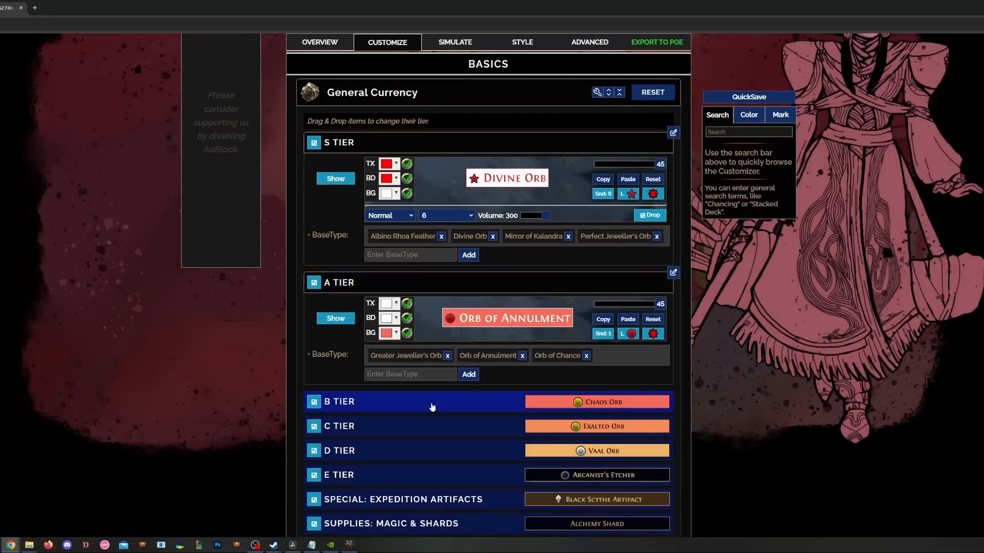
{"action": "left_click", "coordinate": [433, 406]}
{"action": "scroll", "coordinate": [450, 393], "scroll_direction": "down", "scroll_amount": 4}
{"action": "left_click", "coordinate": [433, 366]}
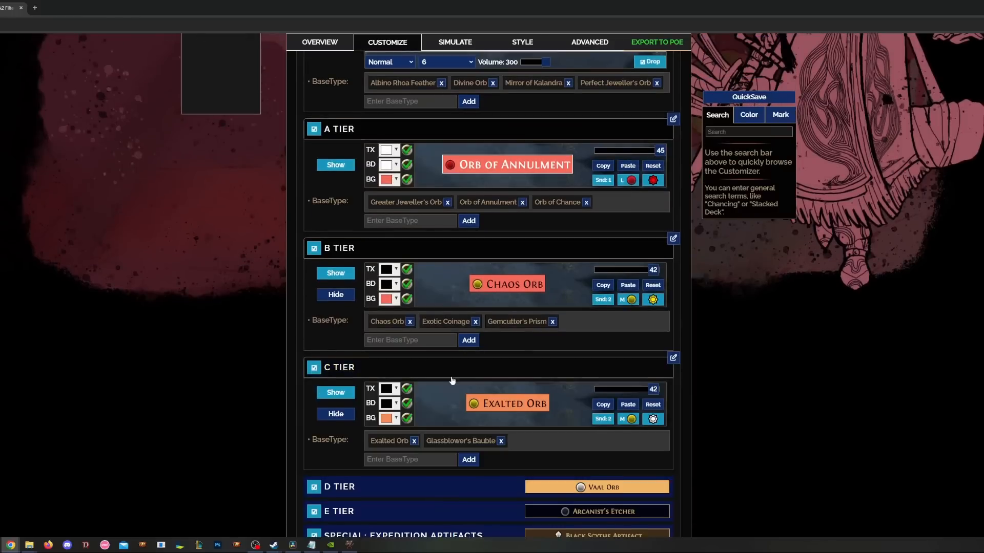
{"action": "scroll", "coordinate": [462, 405], "scroll_direction": "down", "scroll_amount": 3}
{"action": "mouse_move", "coordinate": [392, 364]}
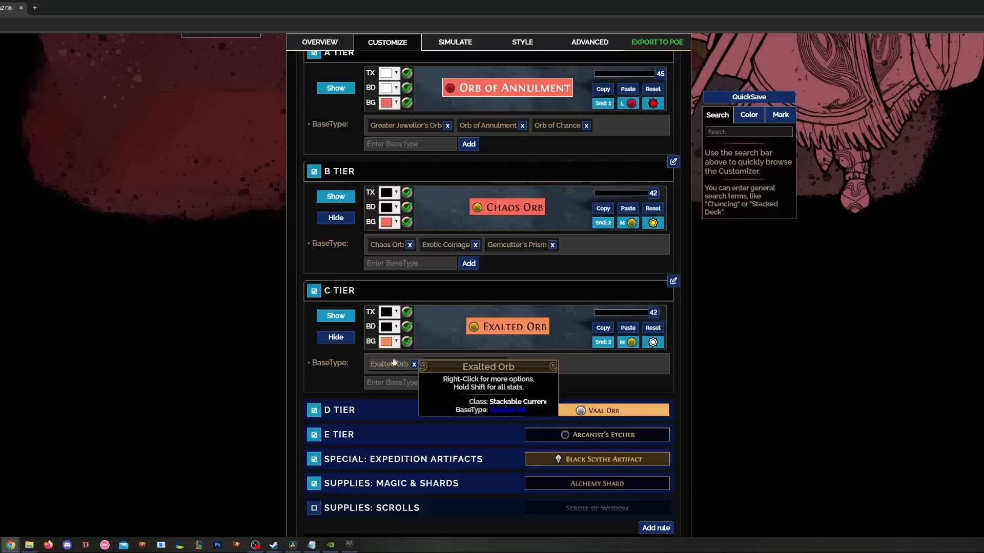
{"action": "left_click_drag", "start_coordinate": [390, 365], "coordinate": [589, 245]}
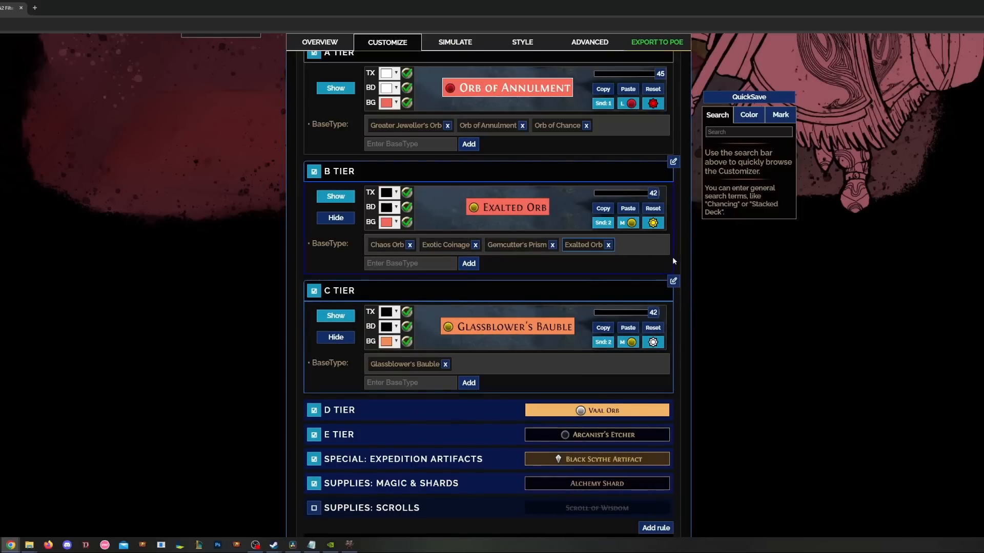
{"action": "left_click_drag", "start_coordinate": [589, 246], "coordinate": [542, 377]}
- Expand D Tier, E Tier and Expedition Artifacts, then toggle E Tier currency to Hide and back to Show
{"action": "scroll", "coordinate": [433, 307], "scroll_direction": "down", "scroll_amount": 2}
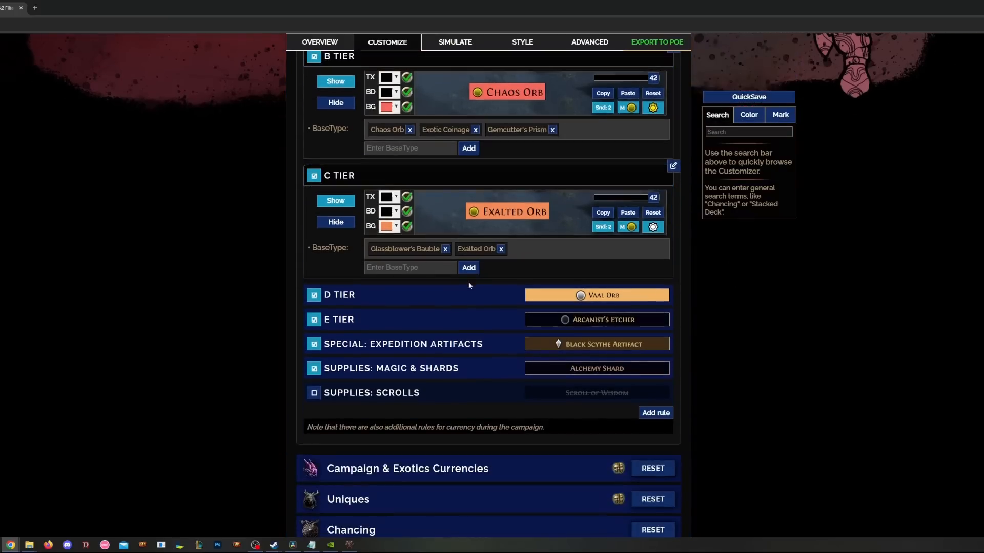
{"action": "left_click", "coordinate": [445, 299]}
{"action": "scroll", "coordinate": [433, 307], "scroll_direction": "down", "scroll_amount": 3}
{"action": "left_click", "coordinate": [435, 287]}
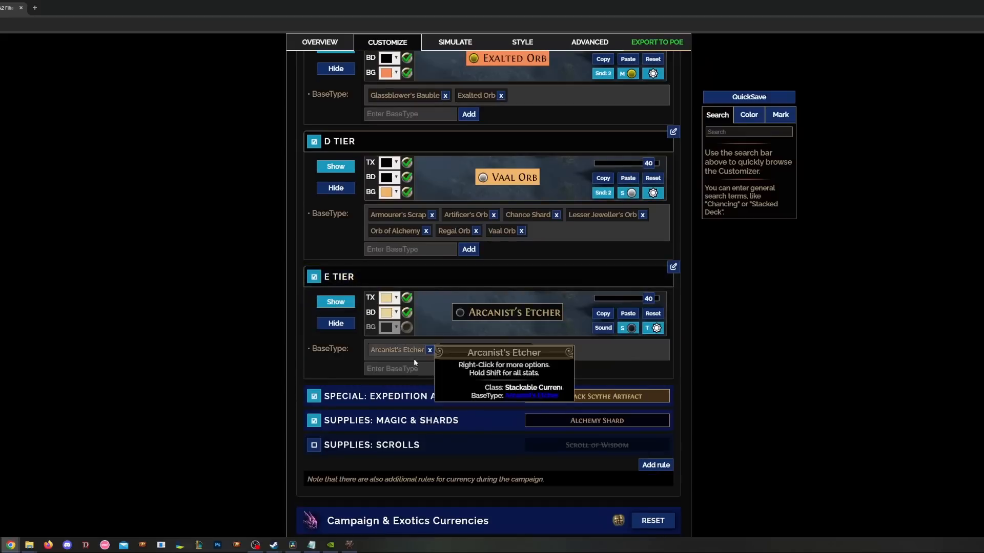
{"action": "left_click", "coordinate": [416, 401]}
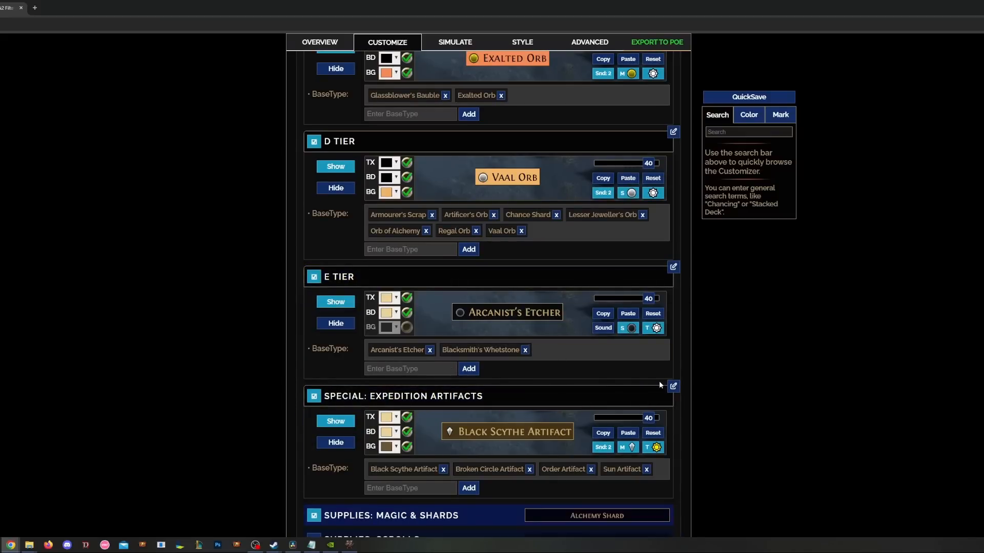
{"action": "left_click", "coordinate": [323, 328]}
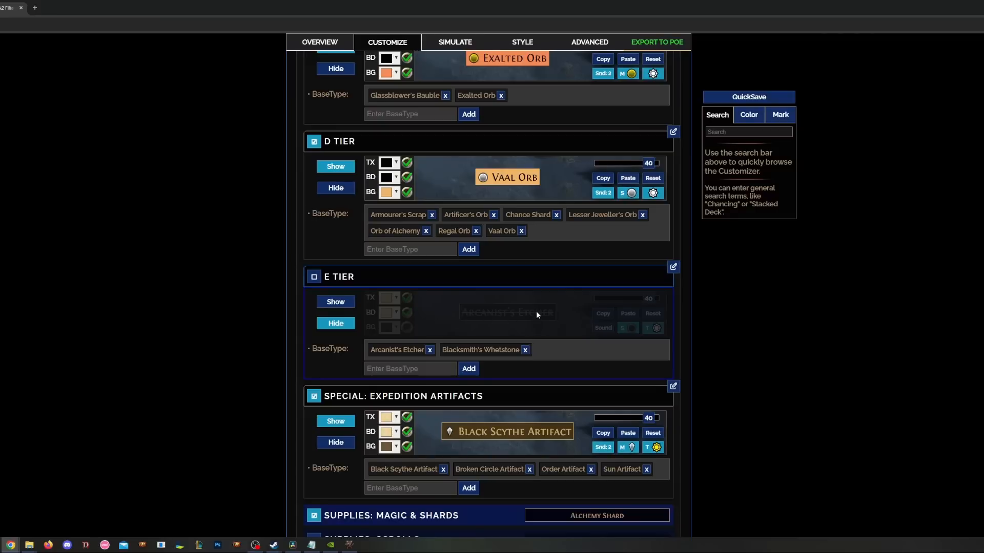
{"action": "scroll", "coordinate": [461, 321], "scroll_direction": "down", "scroll_amount": 1}
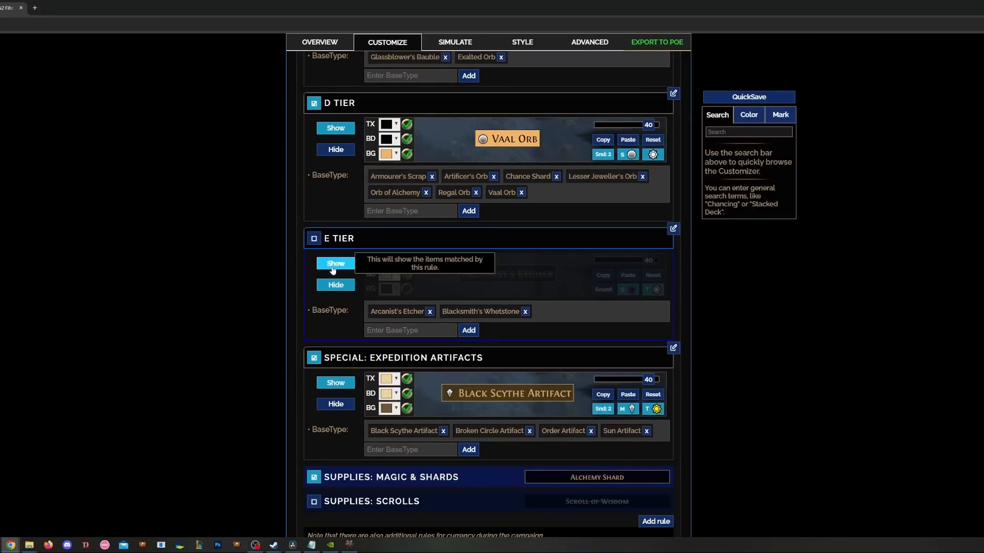
{"action": "left_click", "coordinate": [333, 263]}
{"action": "scroll", "coordinate": [223, 301], "scroll_direction": "up", "scroll_amount": 15}
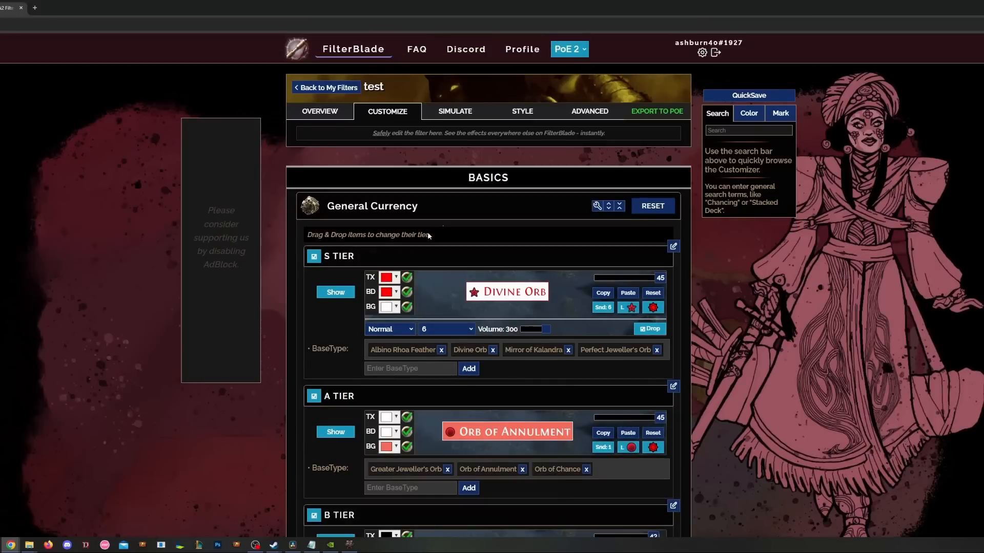
- Set the Hideable uniques tier to Hide so low-value uniques are filtered out
{"action": "left_click", "coordinate": [444, 213]}
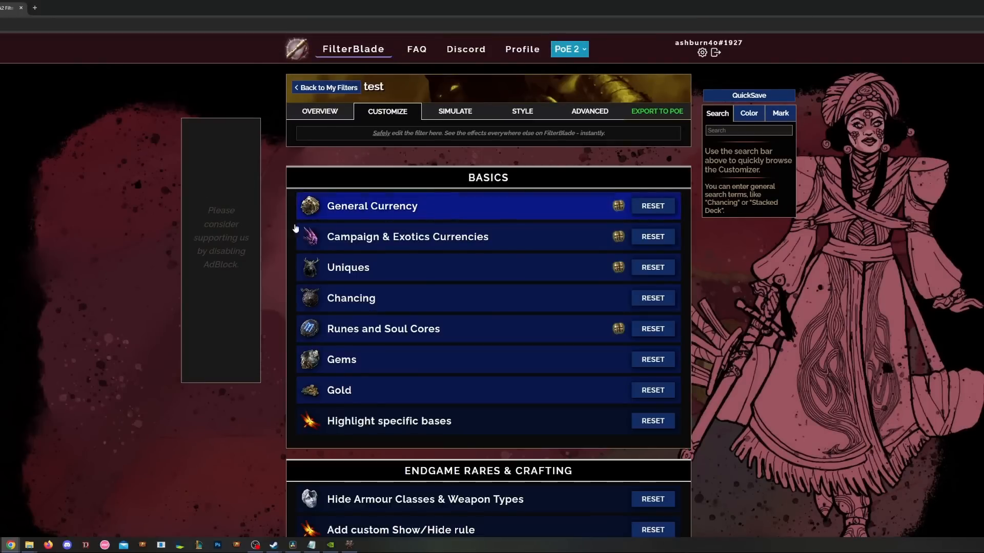
{"action": "left_click", "coordinate": [403, 272]}
{"action": "left_click", "coordinate": [405, 230]}
{"action": "left_click", "coordinate": [405, 230]}
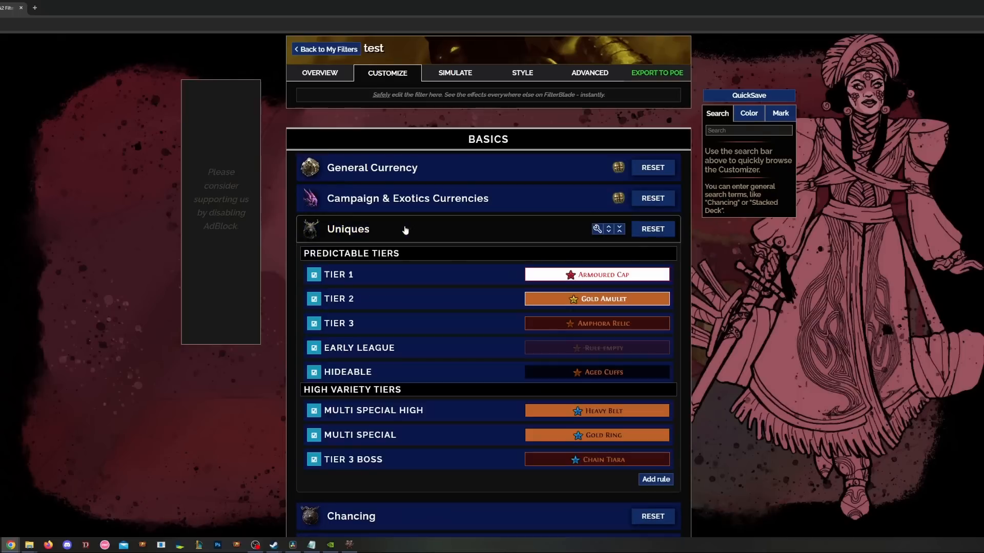
{"action": "scroll", "coordinate": [242, 284], "scroll_direction": "down", "scroll_amount": 3}
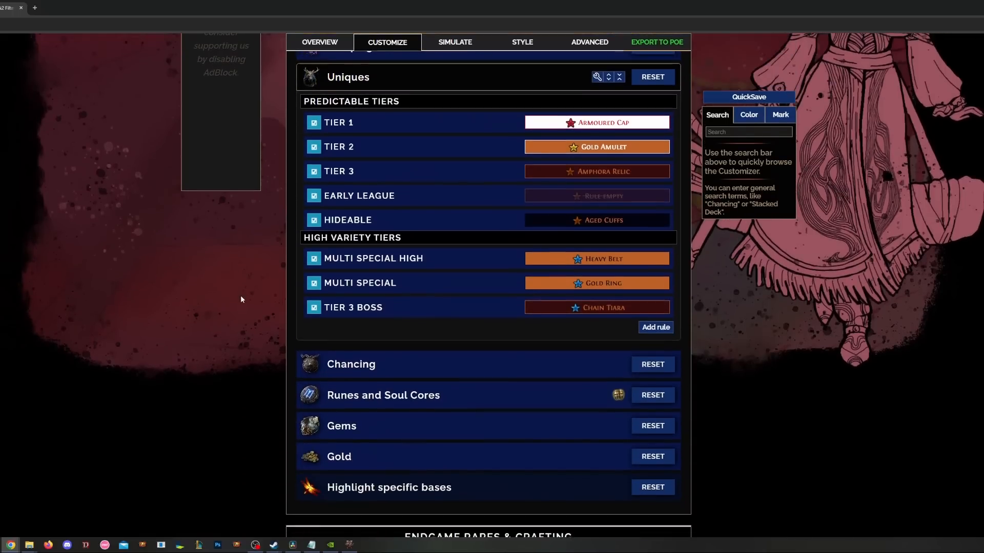
{"action": "left_click", "coordinate": [440, 227]}
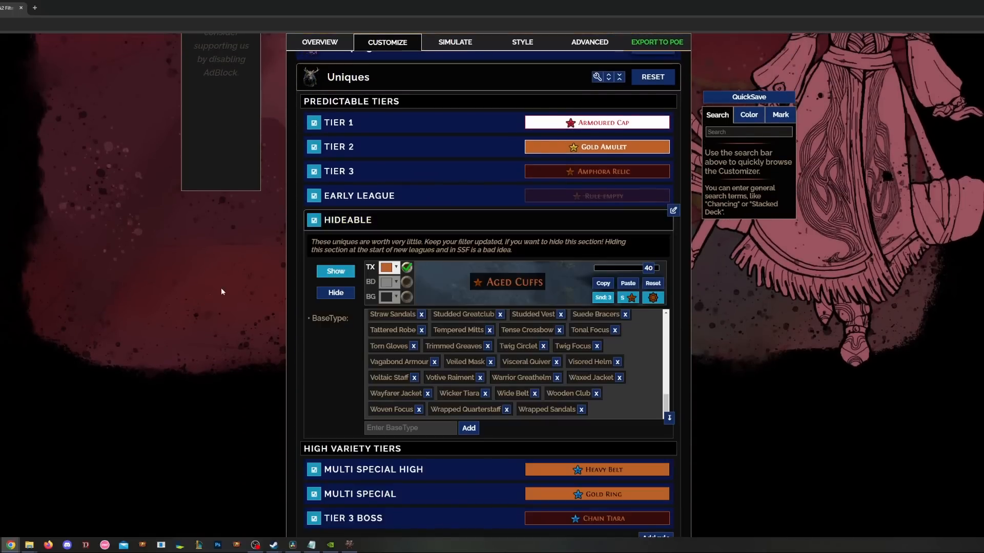
{"action": "scroll", "coordinate": [197, 315], "scroll_direction": "down", "scroll_amount": 1}
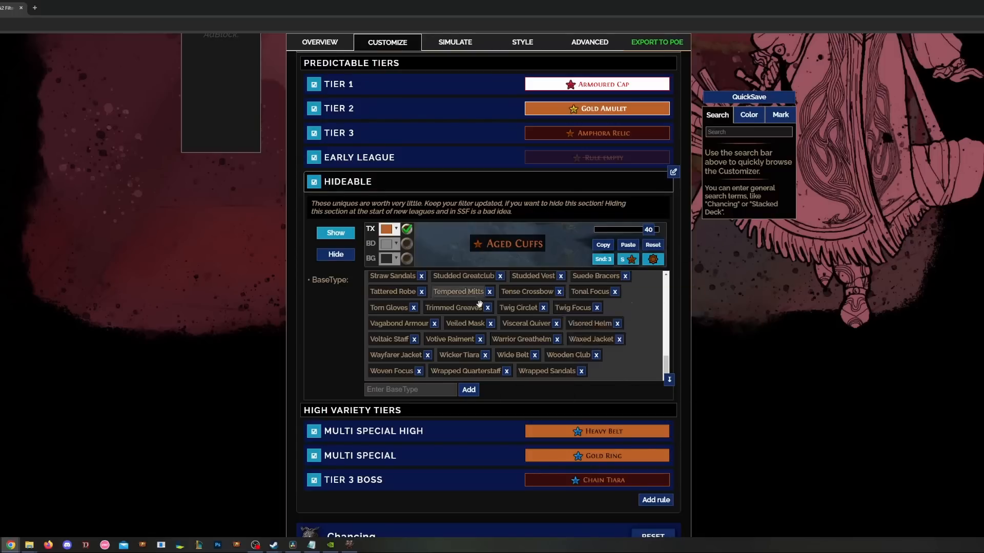
{"action": "left_click", "coordinate": [336, 257]}
- Look over the Multi Special High uniques rule, then recheck the Hideable tier
{"action": "scroll", "coordinate": [298, 300], "scroll_direction": "down", "scroll_amount": 3}
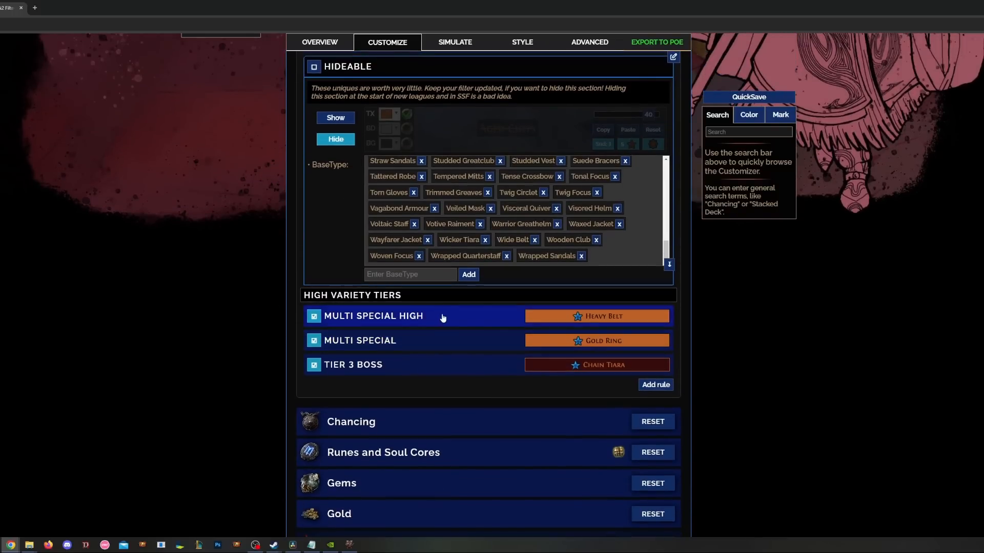
{"action": "left_click", "coordinate": [435, 322]}
{"action": "scroll", "coordinate": [428, 319], "scroll_direction": "down", "scroll_amount": 2}
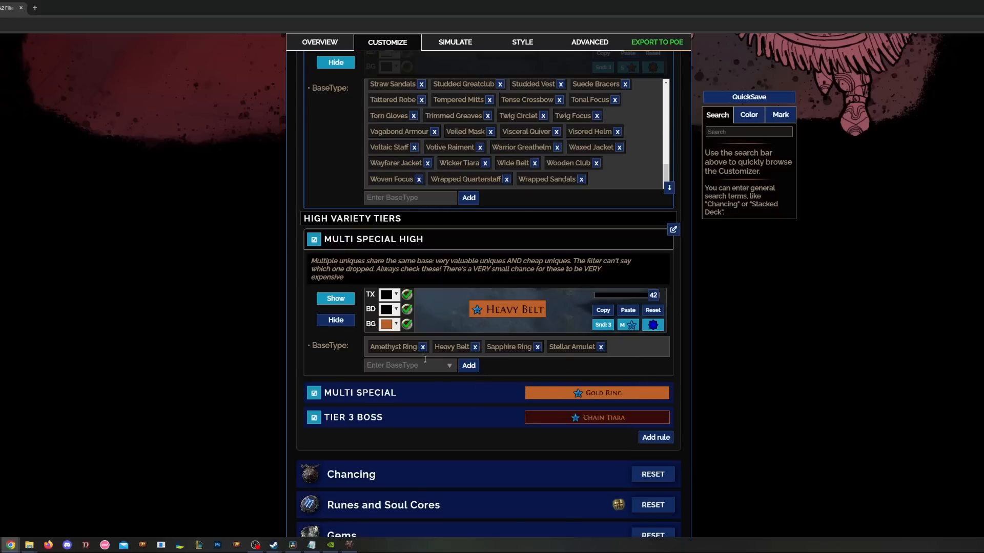
{"action": "mouse_move", "coordinate": [457, 348]}
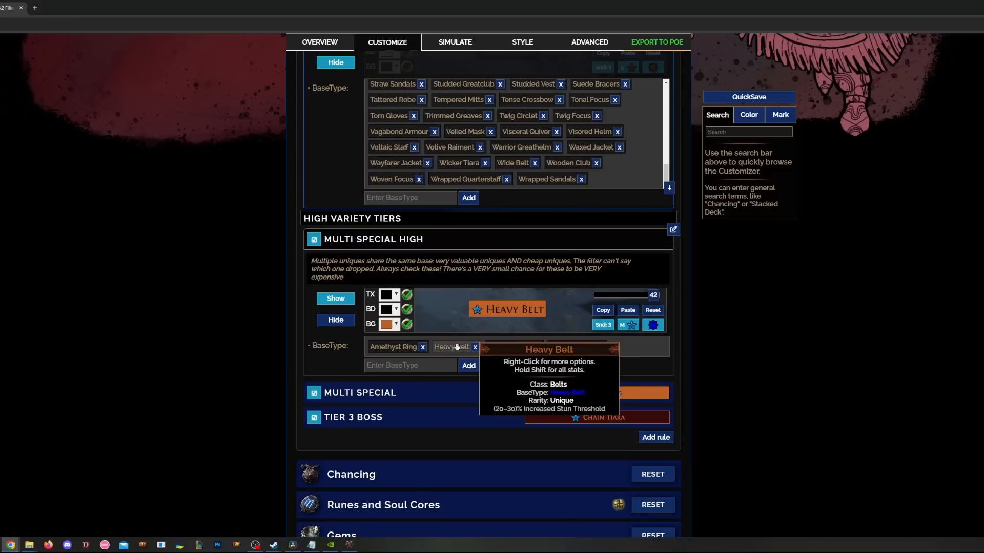
{"action": "mouse_move", "coordinate": [510, 316]}
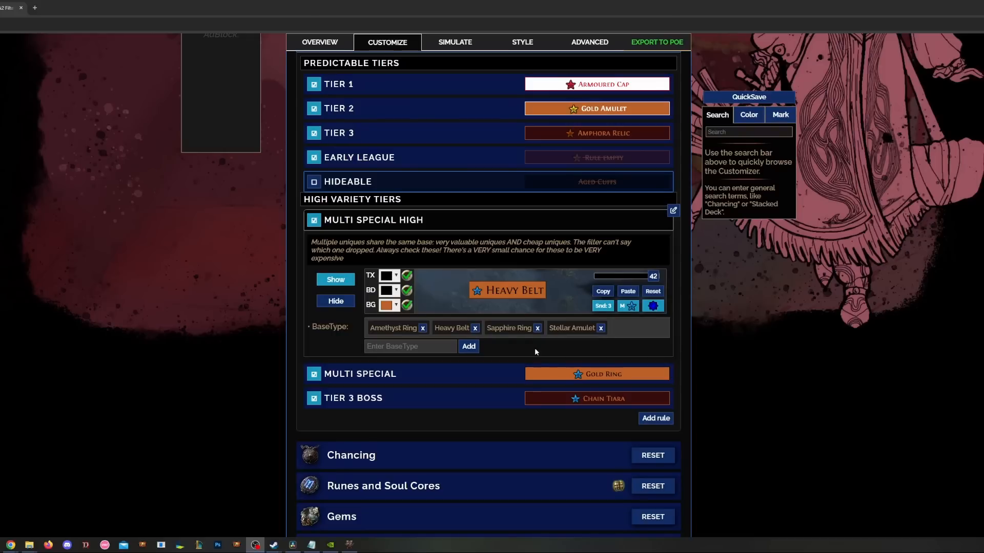
{"action": "mouse_move", "coordinate": [537, 296]}
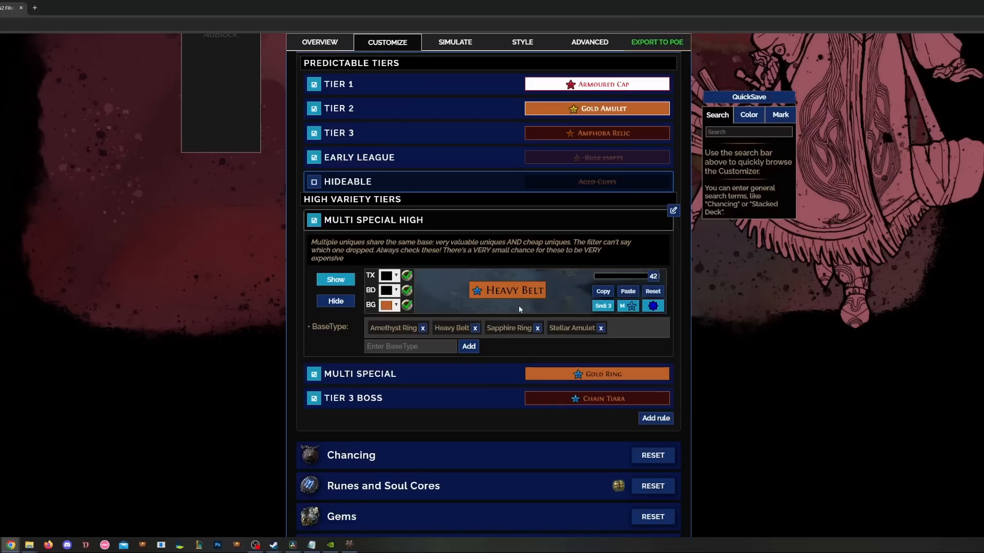
{"action": "left_click", "coordinate": [495, 182]}
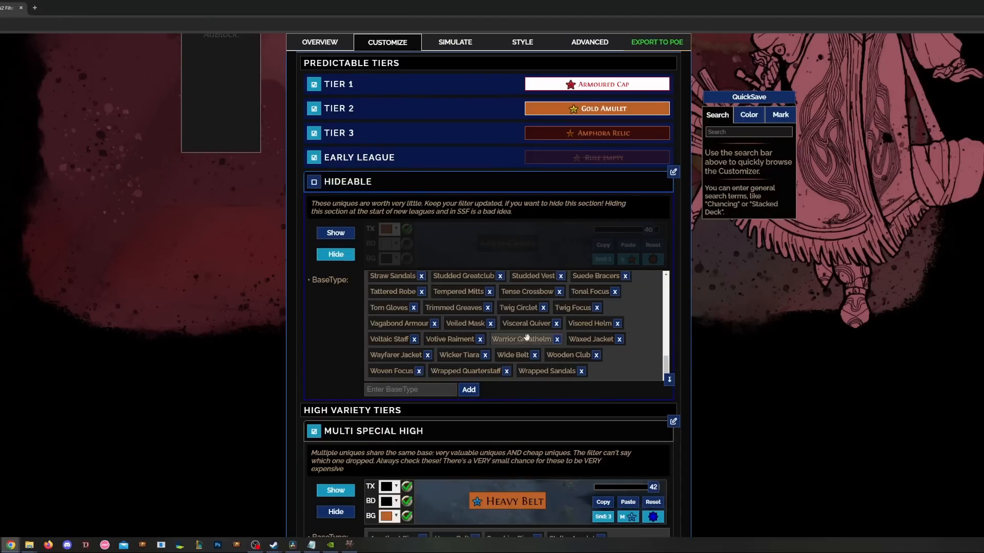
{"action": "scroll", "coordinate": [641, 380], "scroll_direction": "up", "scroll_amount": 3}
{"action": "scroll", "coordinate": [641, 404], "scroll_direction": "down", "scroll_amount": 2}
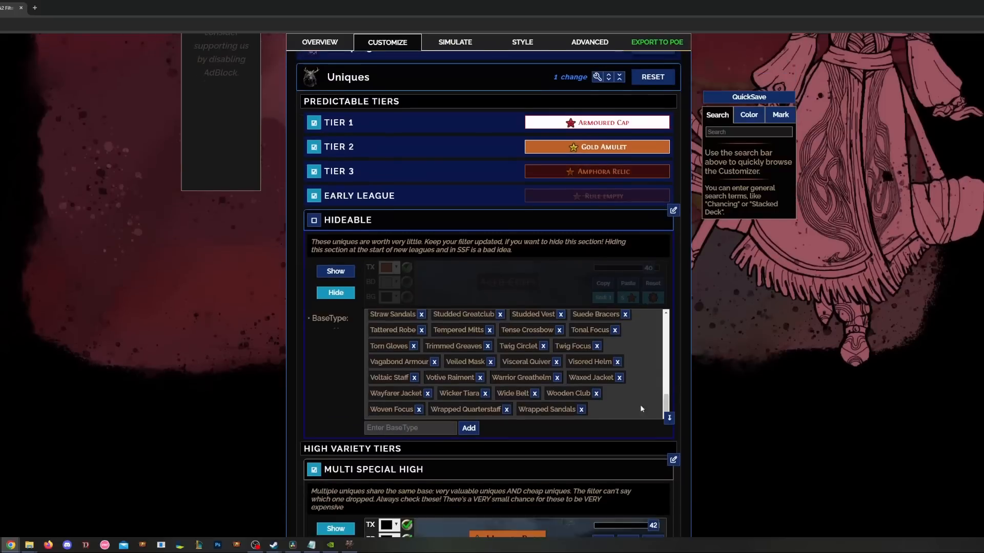
{"action": "left_click", "coordinate": [461, 220]}
- Remove Sapphire Ring from Chancing Bases, leaving Emerald Ring, Heavy Belt and Stellar Amulet
{"action": "left_click", "coordinate": [433, 85]}
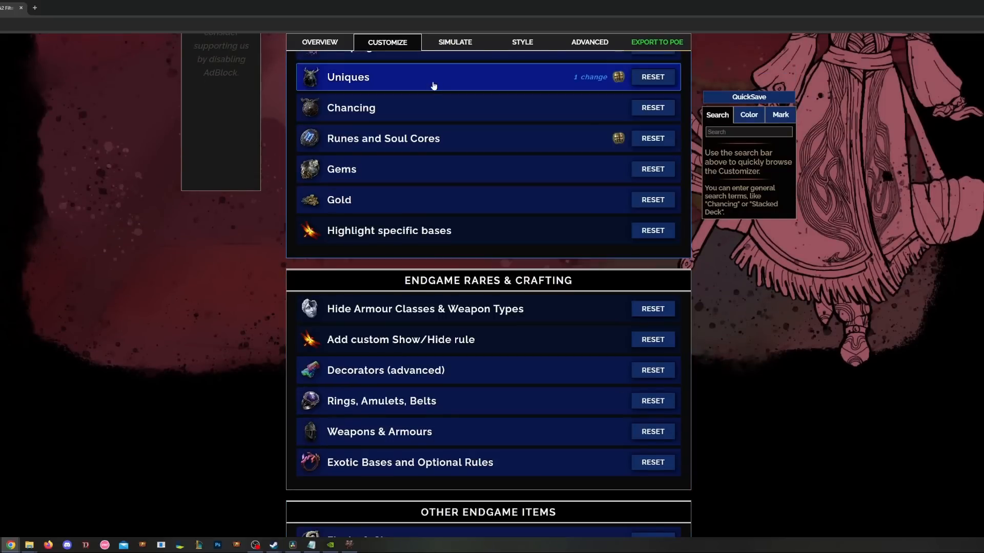
{"action": "left_click", "coordinate": [422, 105]}
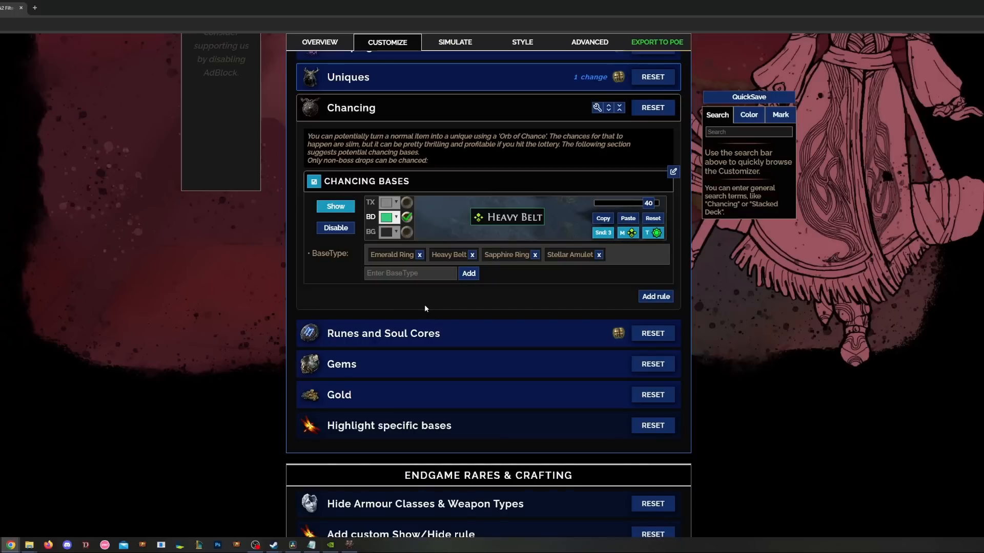
{"action": "mouse_move", "coordinate": [442, 257]}
{"action": "mouse_move", "coordinate": [576, 256]}
{"action": "mouse_move", "coordinate": [510, 262]}
{"action": "mouse_move", "coordinate": [387, 256]}
{"action": "left_click", "coordinate": [535, 255]}
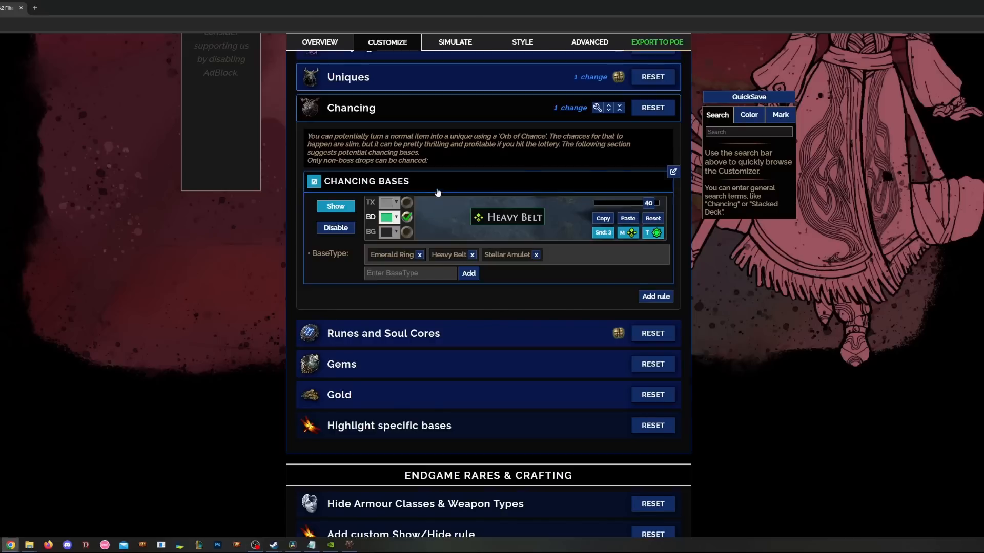
{"action": "left_click", "coordinate": [419, 113]}
{"action": "left_click", "coordinate": [410, 138]}
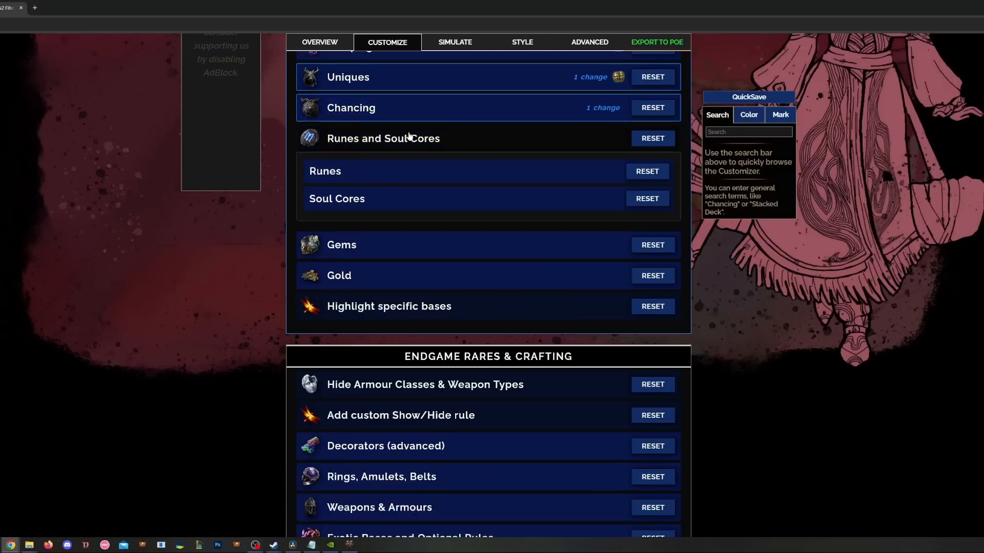
- Look through the campaign Tier3+Tier4, Tier 3 and Tier 2 rune rules, then collapse Runes and Soul Cores
{"action": "left_click", "coordinate": [391, 173]}
{"action": "left_click", "coordinate": [360, 331]}
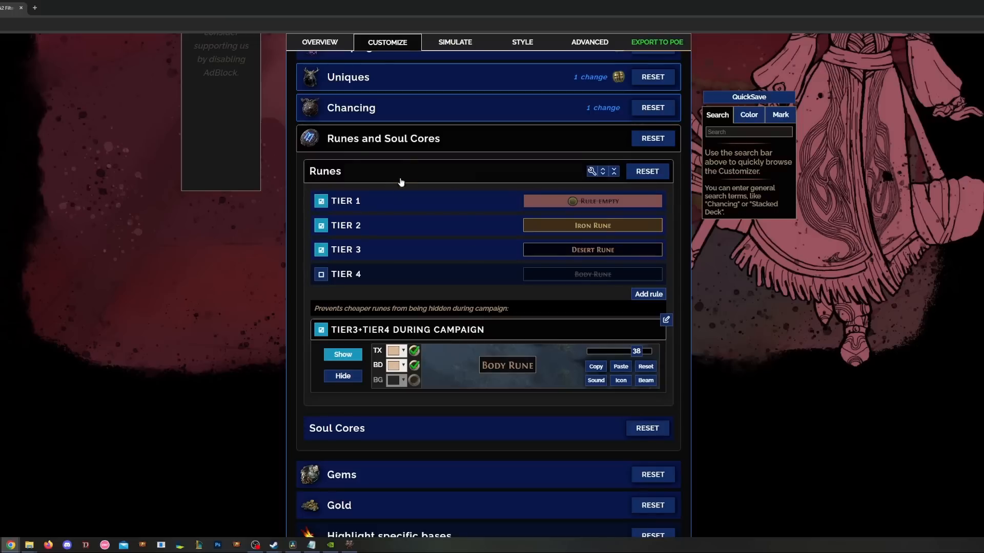
{"action": "left_click", "coordinate": [411, 254]}
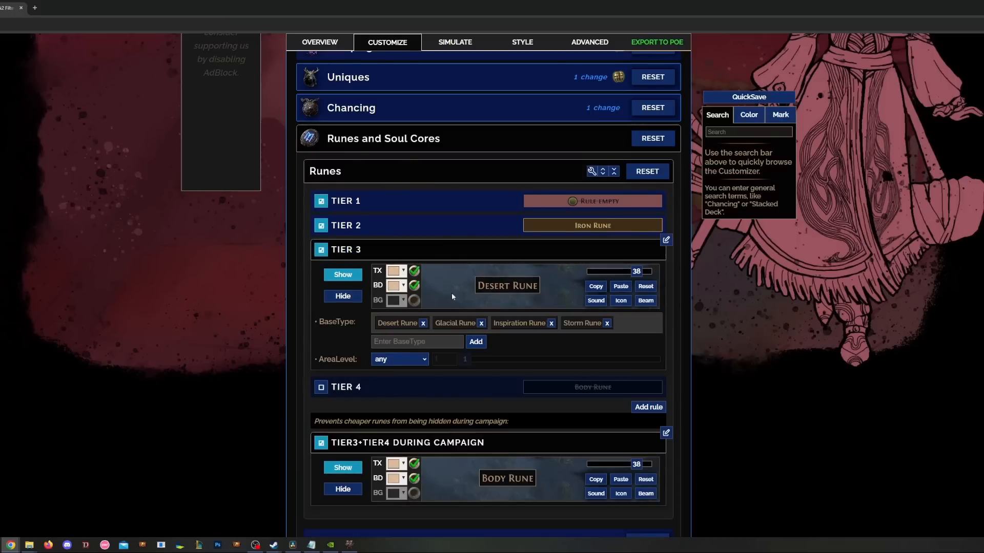
{"action": "left_click", "coordinate": [423, 226]}
{"action": "left_click", "coordinate": [407, 220]}
{"action": "left_click", "coordinate": [397, 255]}
{"action": "left_click", "coordinate": [386, 138]}
- In Gems, bring up the endgame Support gem rule at area level 65+
{"action": "left_click", "coordinate": [414, 171]}
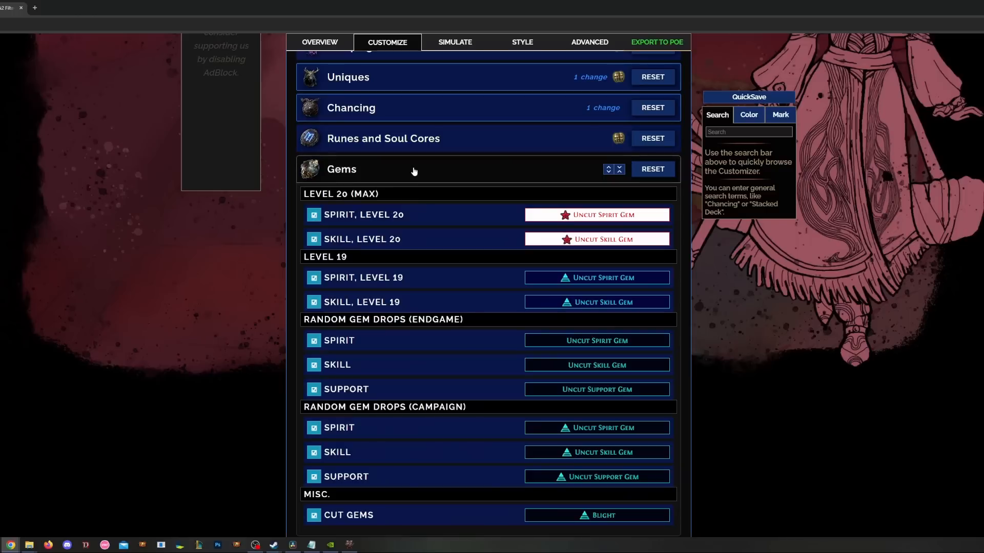
{"action": "scroll", "coordinate": [436, 200], "scroll_direction": "down", "scroll_amount": 1}
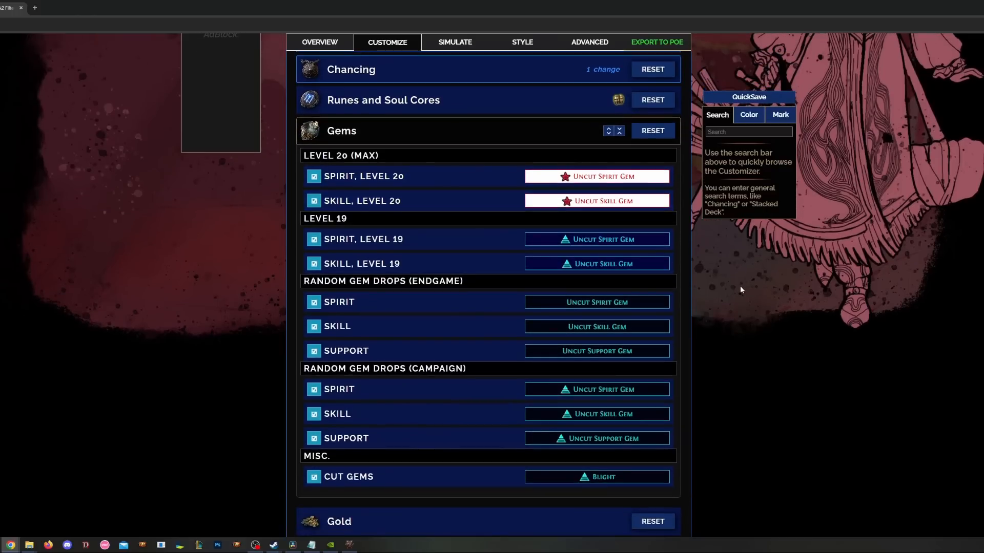
{"action": "scroll", "coordinate": [726, 257], "scroll_direction": "down", "scroll_amount": 2}
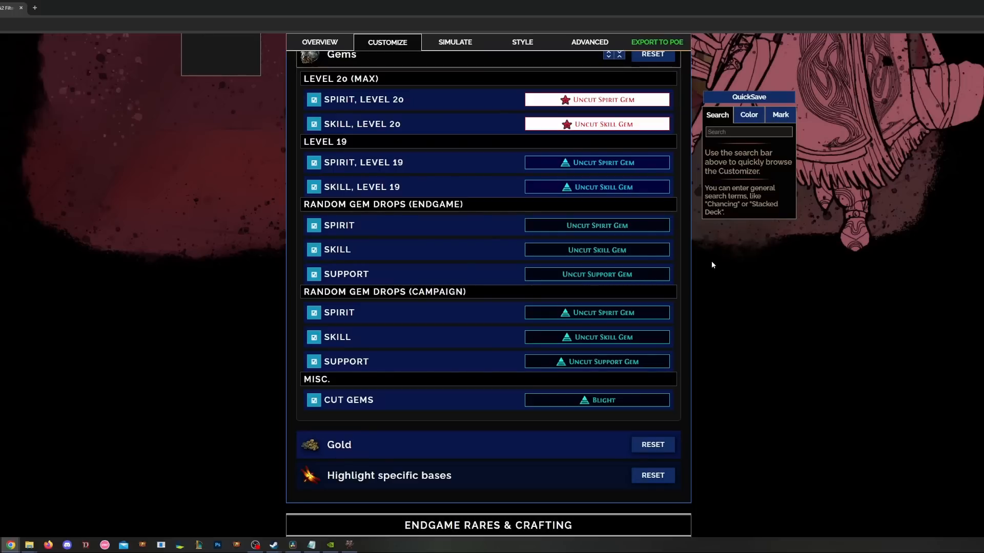
{"action": "left_click", "coordinate": [418, 277]}
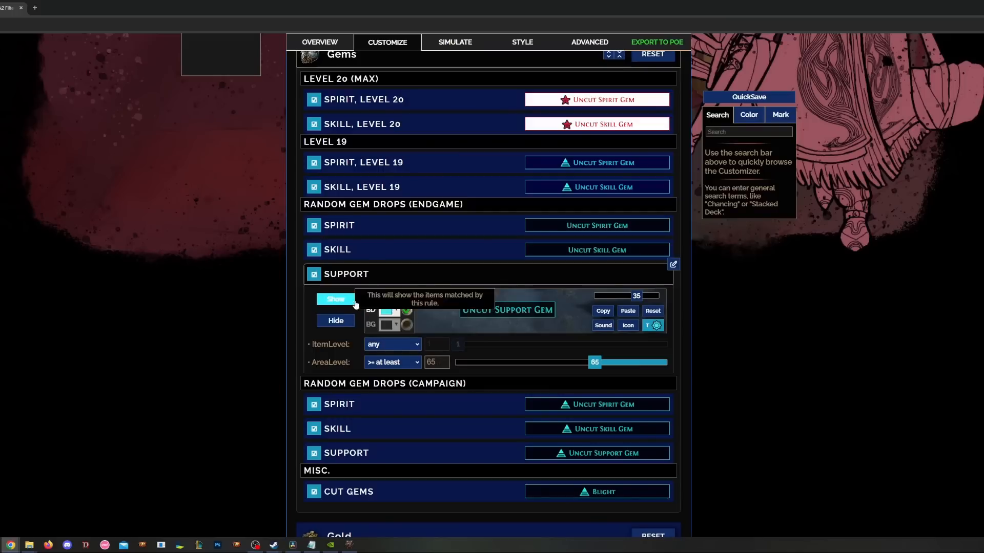
- Try hiding endgame Support gems, then set them back to show after checking the campaign rule
{"action": "left_click", "coordinate": [335, 320]}
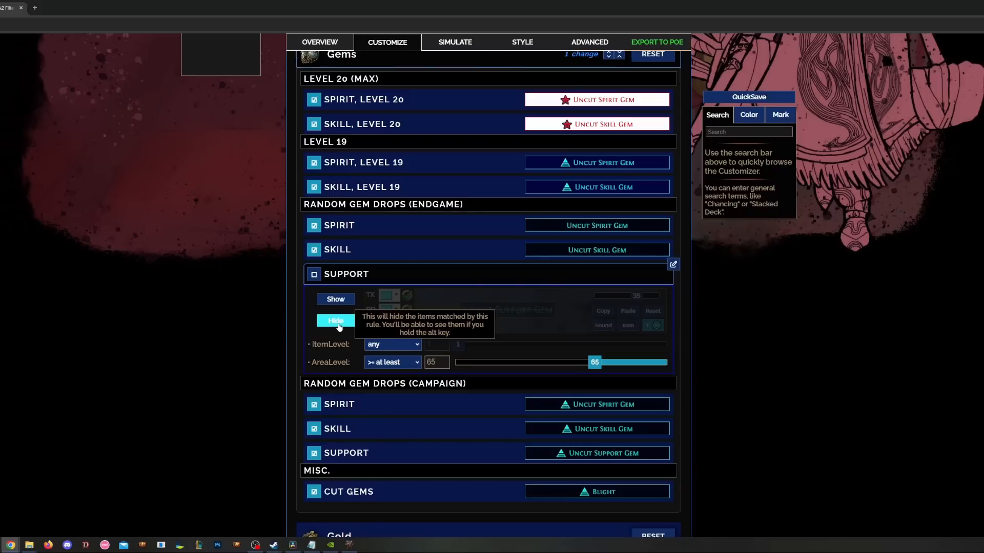
{"action": "scroll", "coordinate": [270, 360], "scroll_direction": "down", "scroll_amount": 1}
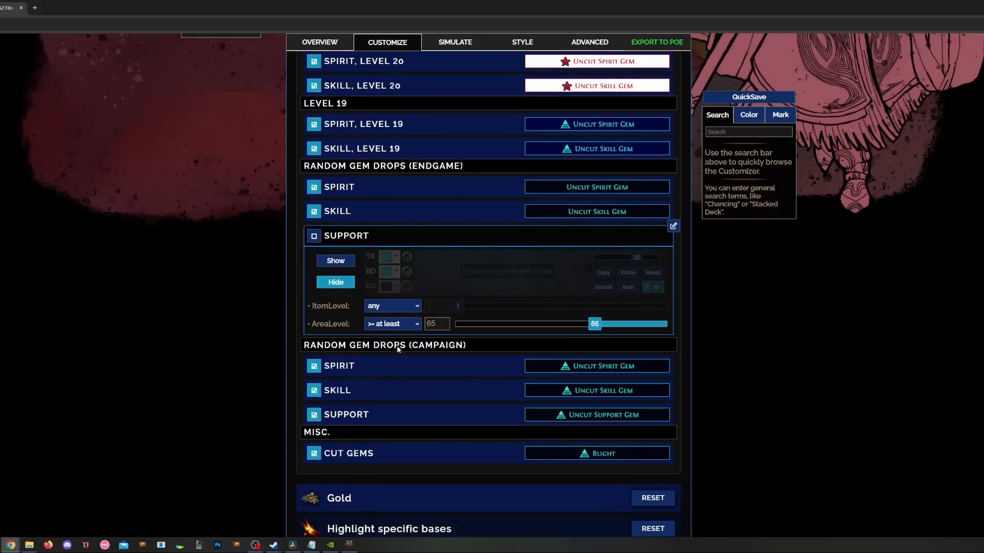
{"action": "left_click", "coordinate": [388, 417]}
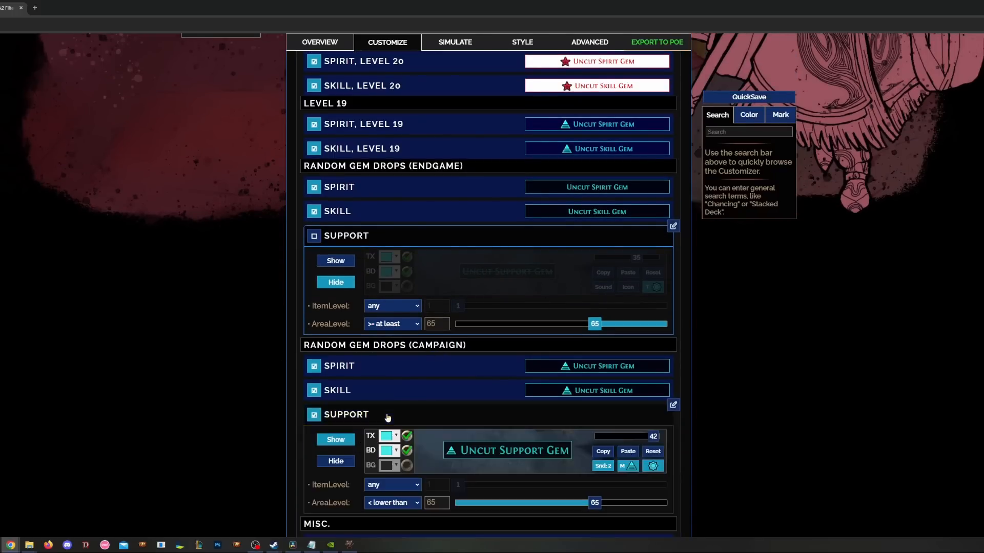
{"action": "scroll", "coordinate": [193, 398], "scroll_direction": "down", "scroll_amount": 2}
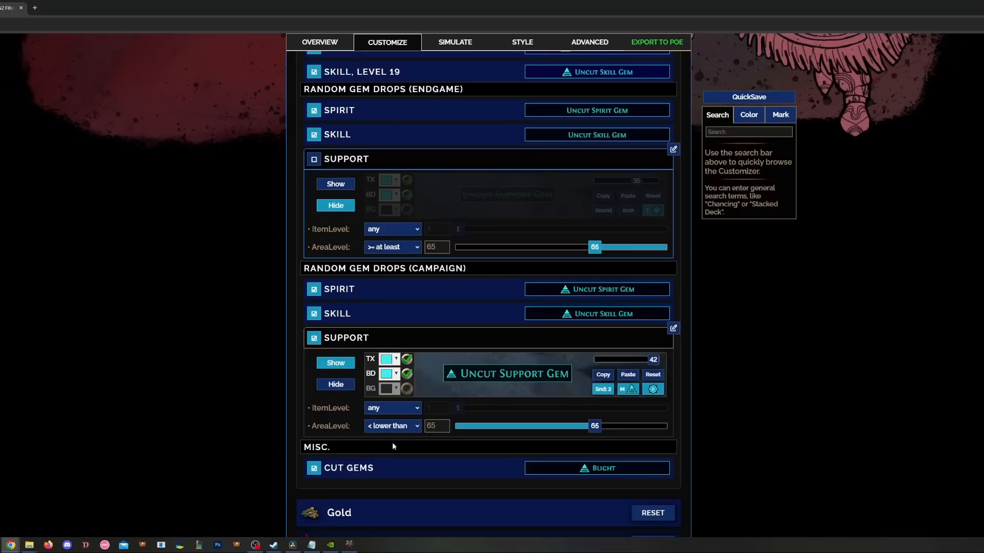
{"action": "scroll", "coordinate": [488, 378], "scroll_direction": "up", "scroll_amount": 1}
{"action": "left_click", "coordinate": [487, 378]}
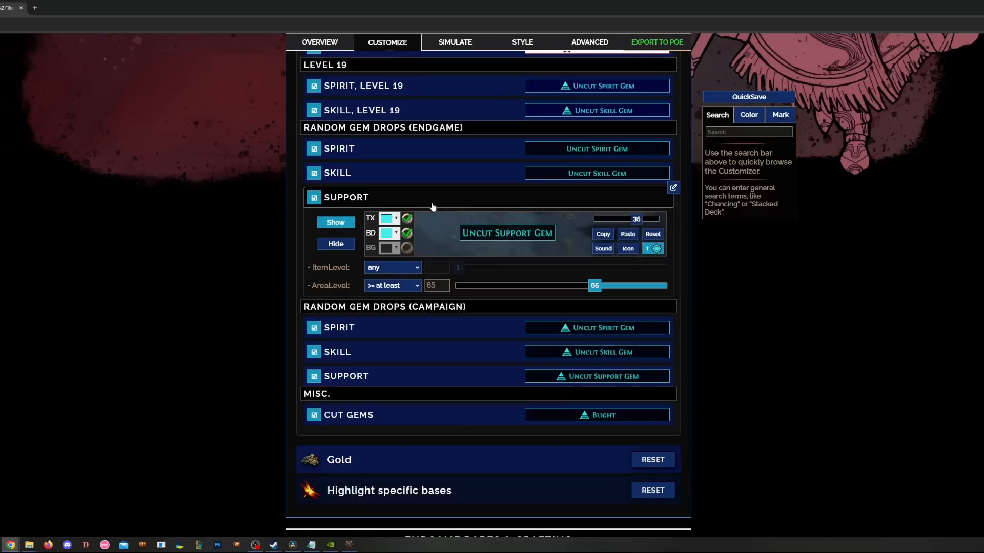
{"action": "left_click", "coordinate": [430, 198]}
{"action": "scroll", "coordinate": [421, 239], "scroll_direction": "up", "scroll_amount": 2}
{"action": "scroll", "coordinate": [420, 239], "scroll_direction": "up", "scroll_amount": 2}
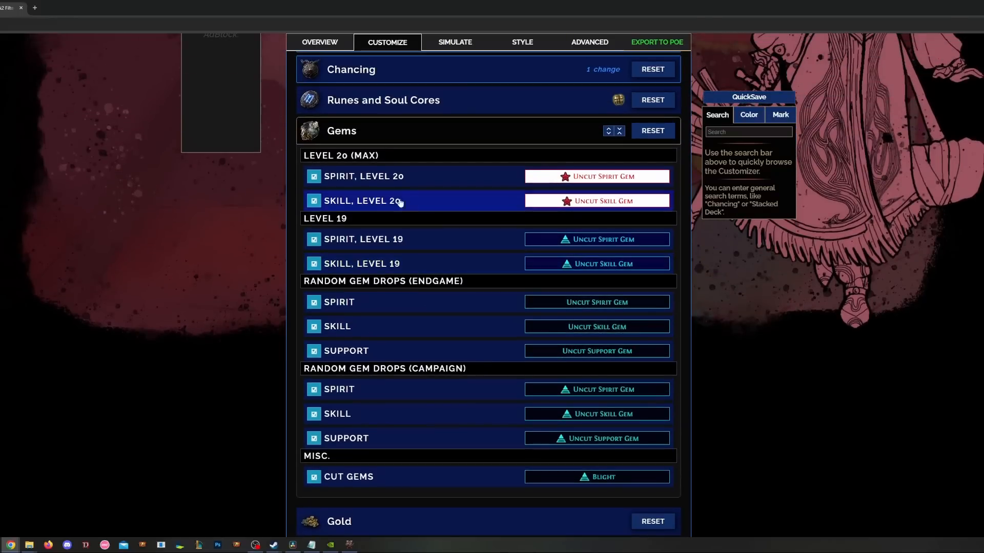
- Hide the endgame Spirit and Skill gem drops
{"action": "left_click", "coordinate": [422, 263]}
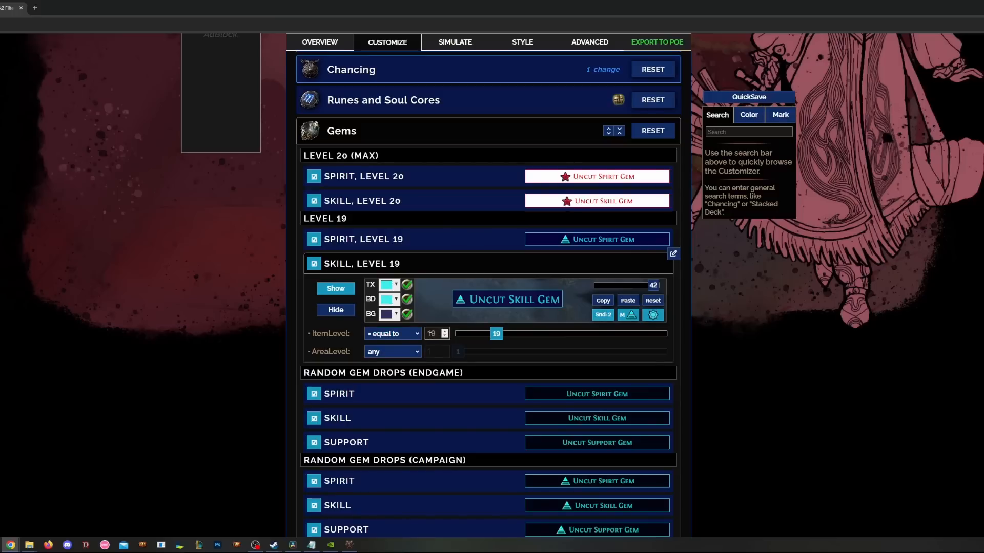
{"action": "scroll", "coordinate": [393, 331], "scroll_direction": "down", "scroll_amount": 1}
{"action": "left_click", "coordinate": [391, 331]}
{"action": "left_click", "coordinate": [336, 363]}
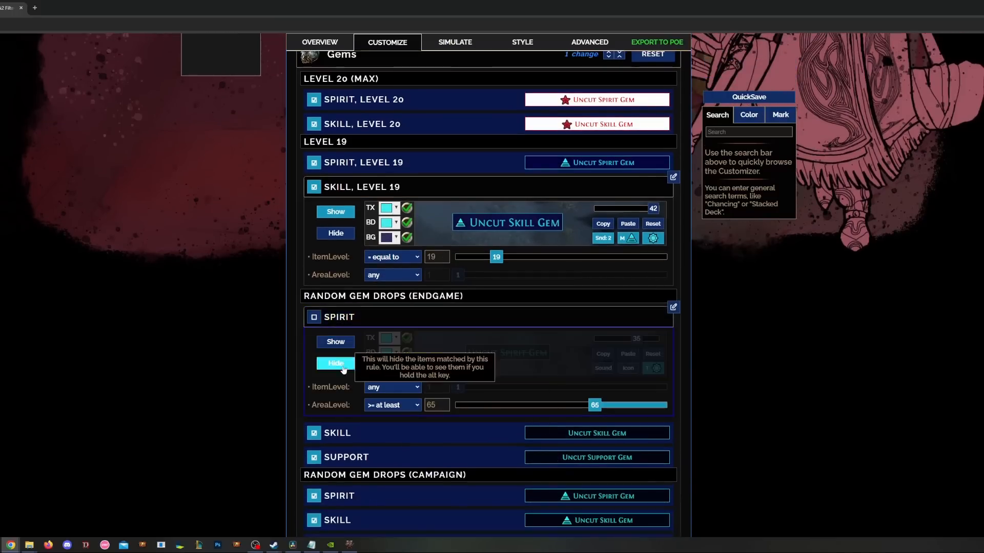
{"action": "left_click", "coordinate": [369, 435]}
{"action": "left_click", "coordinate": [327, 480]}
{"action": "left_click", "coordinate": [381, 438]}
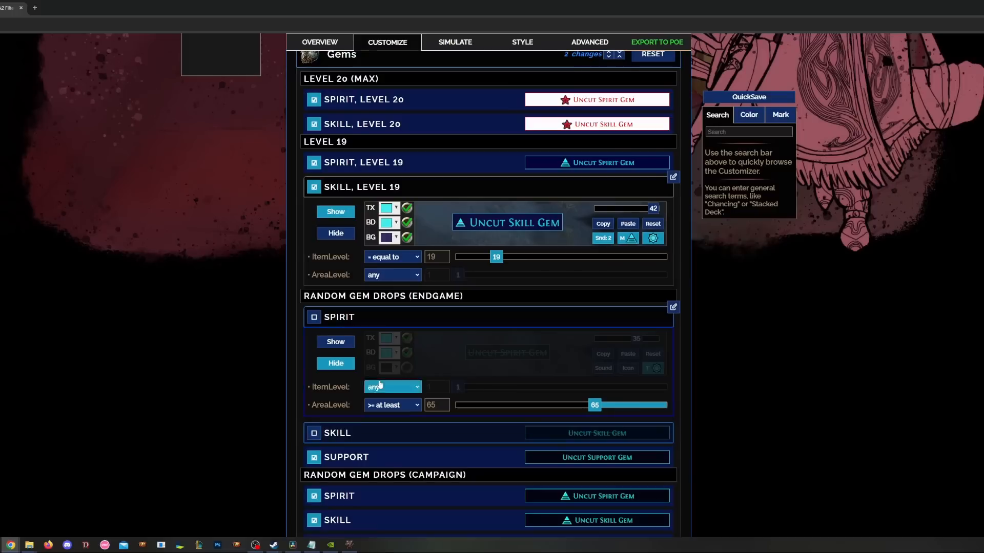
{"action": "left_click", "coordinate": [381, 324]}
- Lower the Skill, Level 19 rule's item level from 19 to 17
{"action": "scroll", "coordinate": [428, 302], "scroll_direction": "up", "scroll_amount": 1}
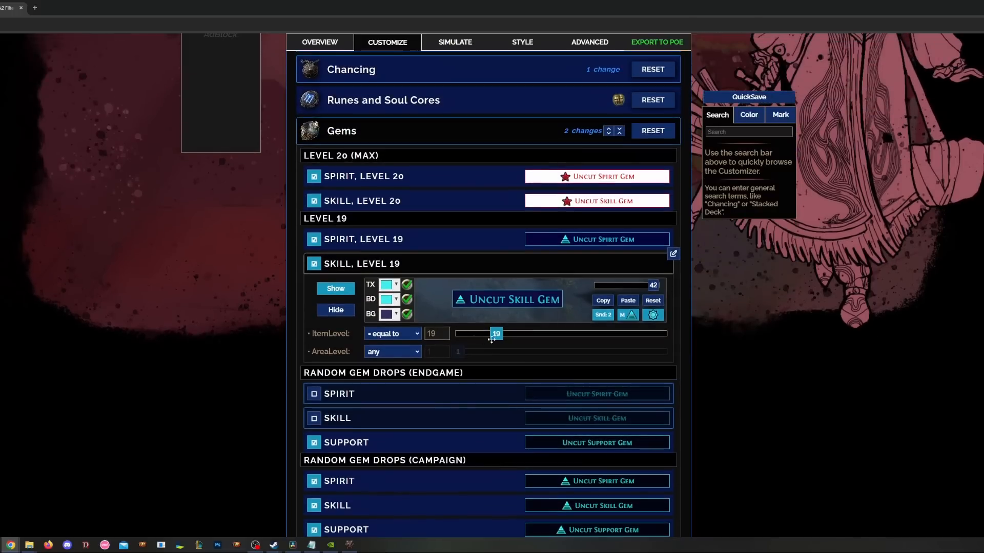
{"action": "left_click", "coordinate": [444, 336]}
{"action": "left_click", "coordinate": [445, 336]}
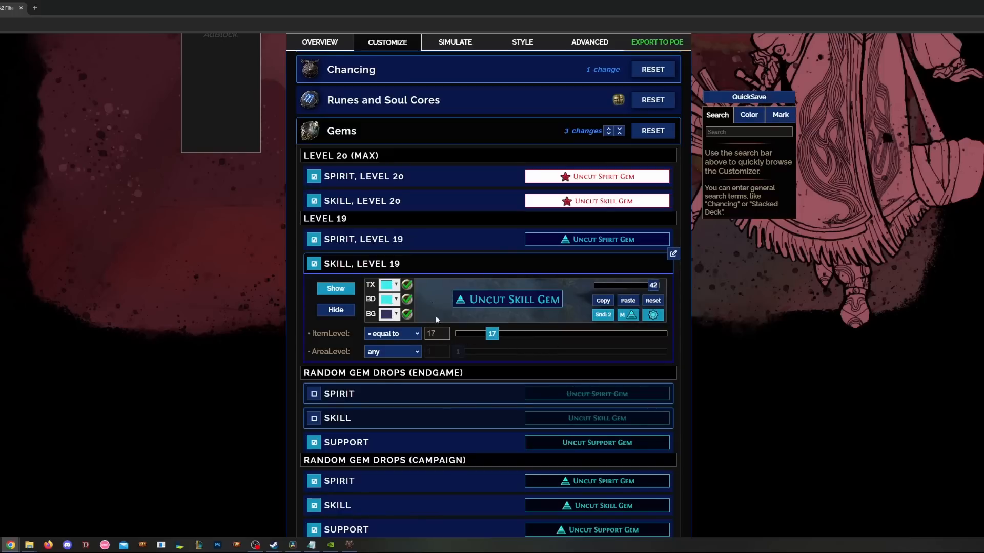
{"action": "scroll", "coordinate": [376, 71], "scroll_direction": "down", "scroll_amount": 1}
{"action": "left_click", "coordinate": [377, 72]}
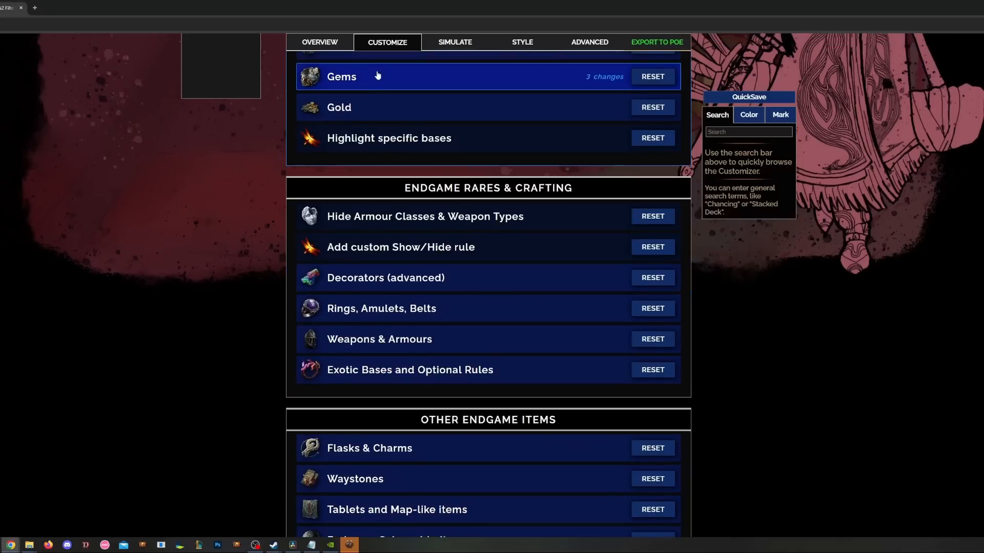
- Set the custom rule in Highlight specific bases to Show
{"action": "left_click", "coordinate": [440, 118]}
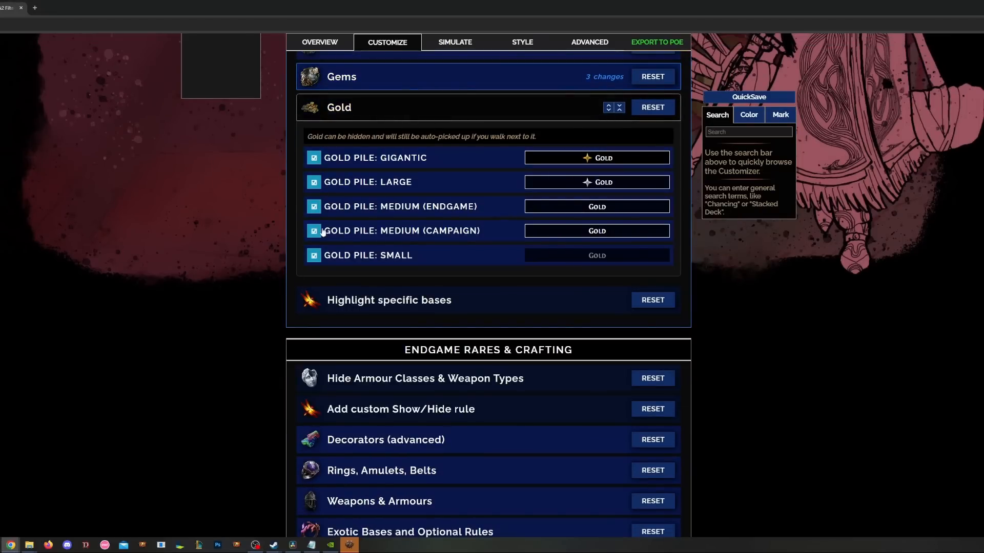
{"action": "left_click", "coordinate": [371, 113]}
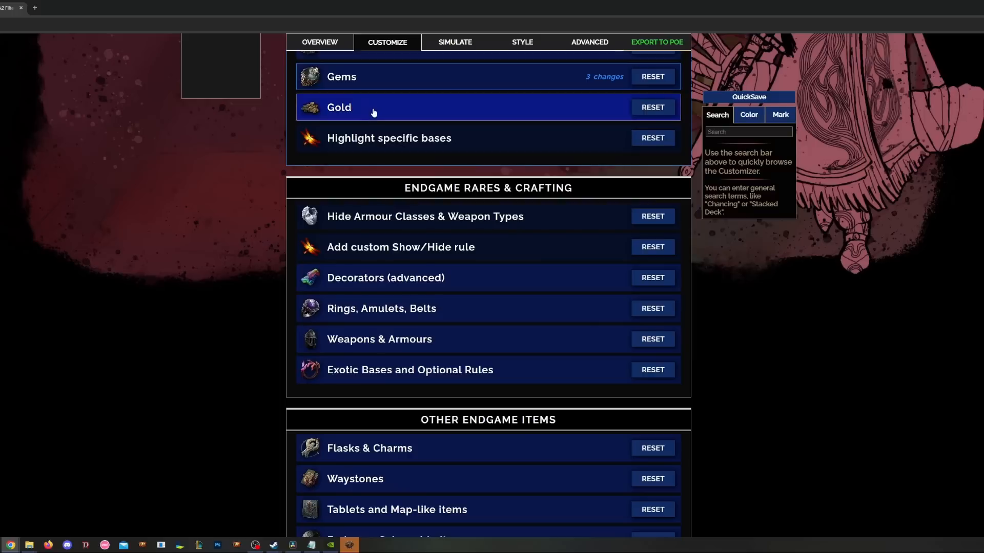
{"action": "left_click", "coordinate": [383, 142]}
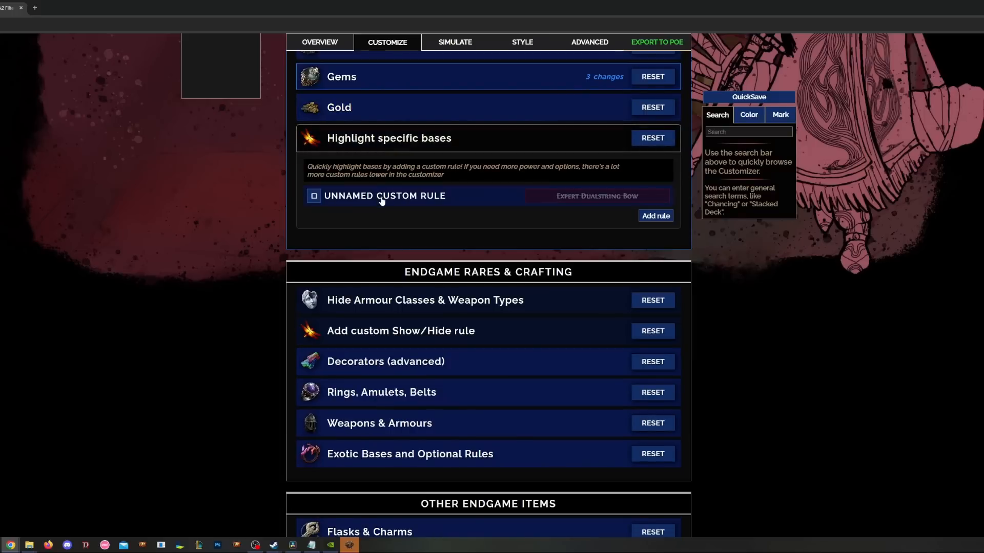
{"action": "left_click", "coordinate": [382, 200]}
{"action": "left_click", "coordinate": [335, 221]}
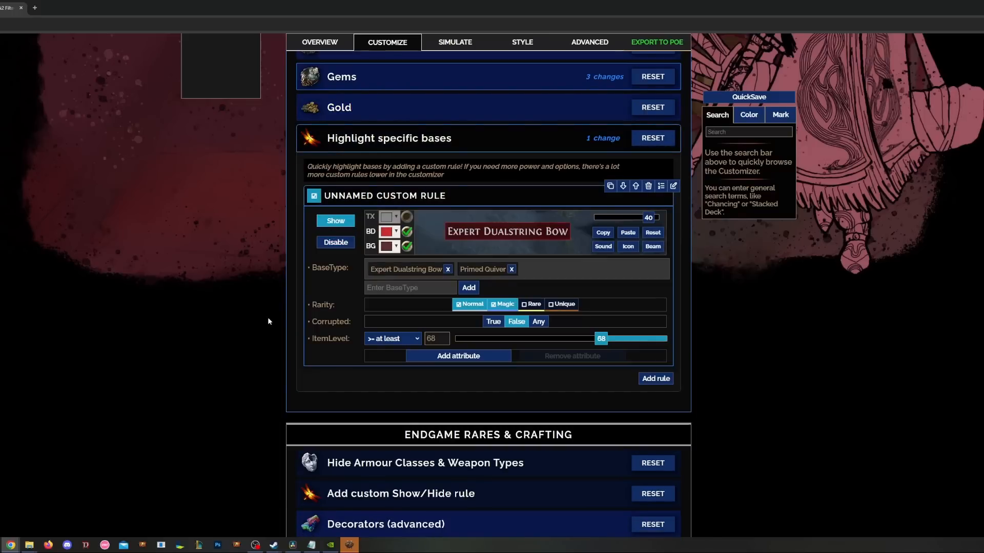
- Add Expert Keth Raiment to the custom rule's base types
{"action": "mouse_move", "coordinate": [393, 270]}
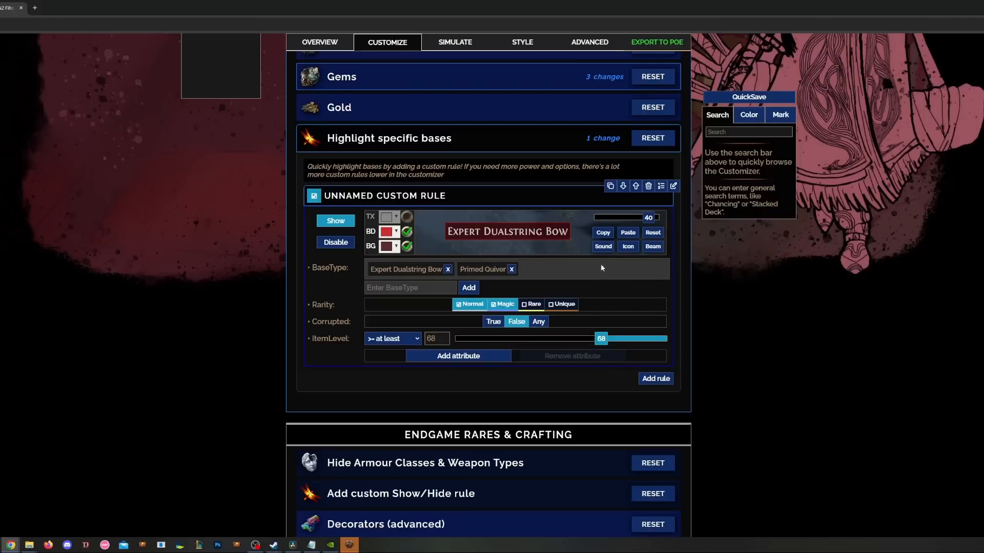
{"action": "left_click", "coordinate": [412, 288]}
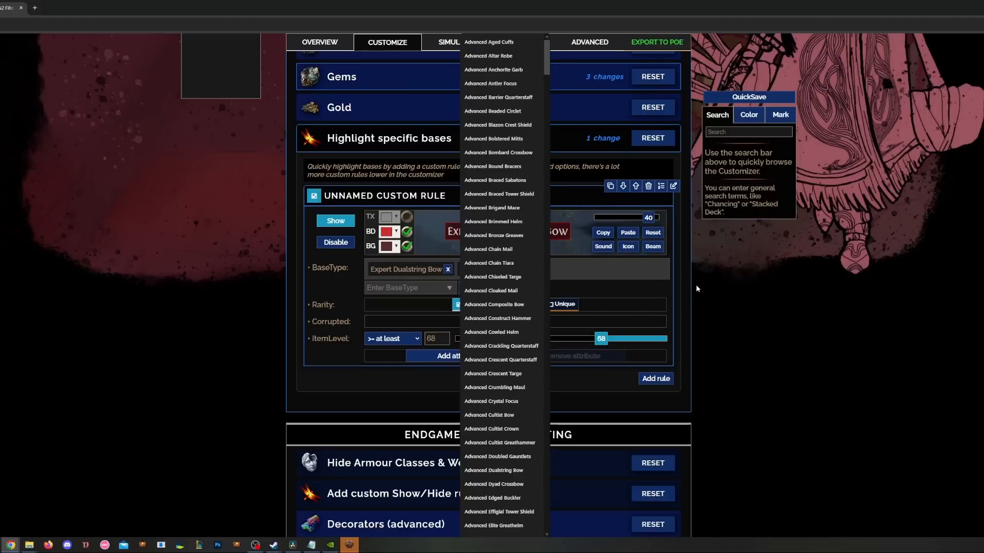
{"action": "type", "text": "exper ke"}
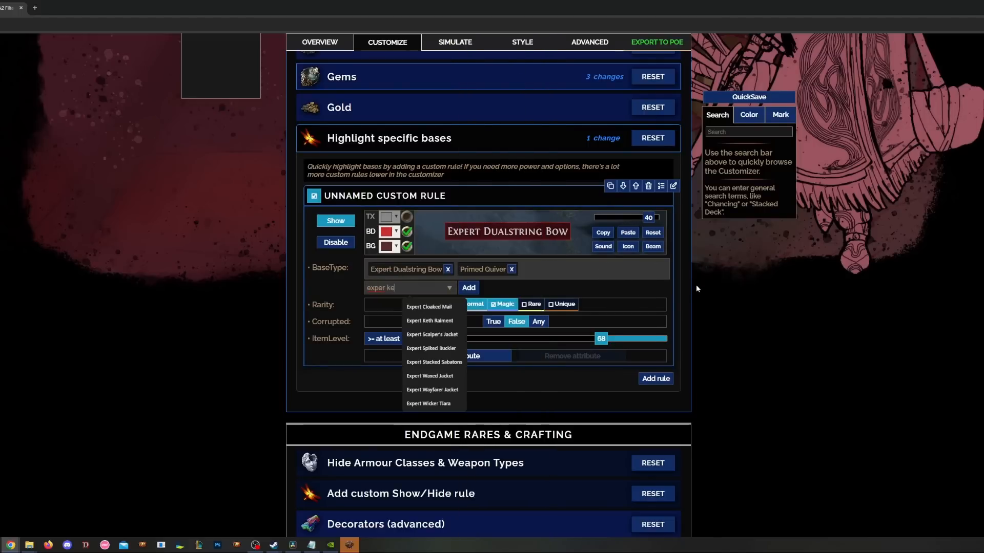
{"action": "type", "text": "th"}
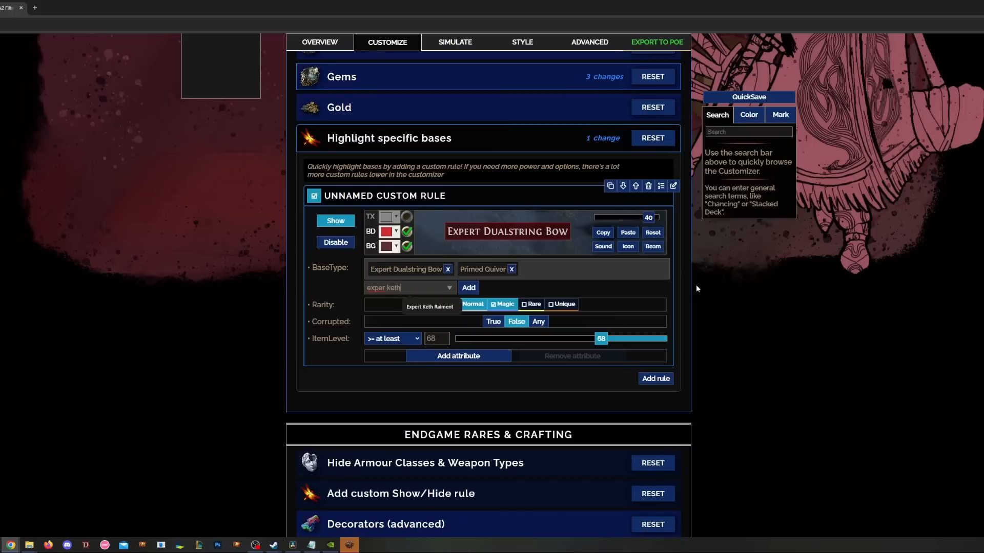
{"action": "left_click", "coordinate": [433, 307]}
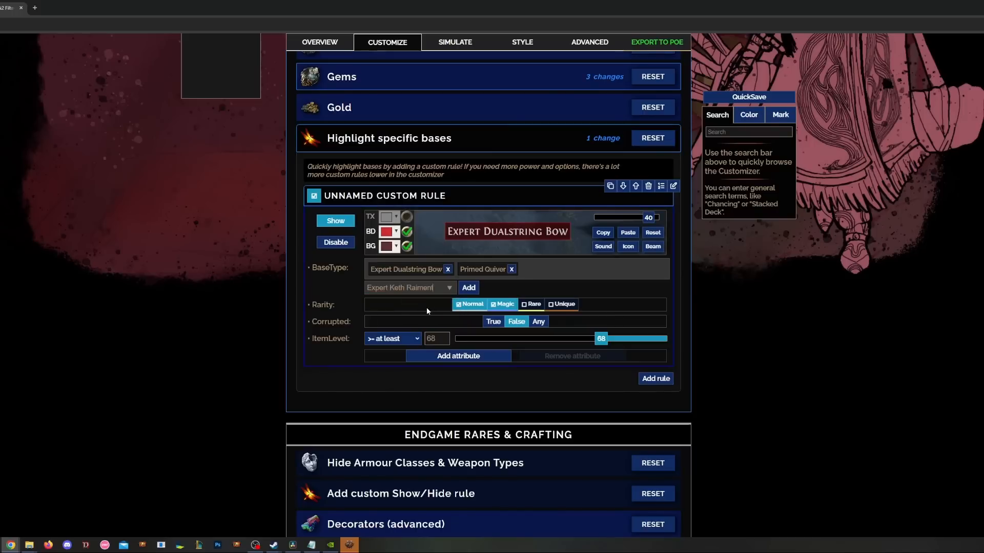
{"action": "left_click", "coordinate": [468, 288]}
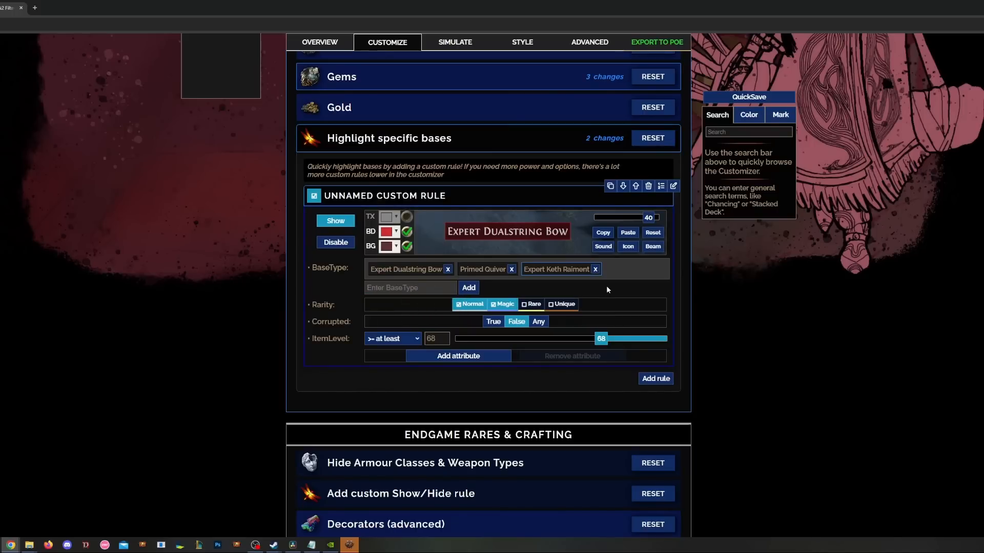
- Search base types for 'exper' again without adding any, then collapse the section
{"action": "left_click", "coordinate": [391, 288]}
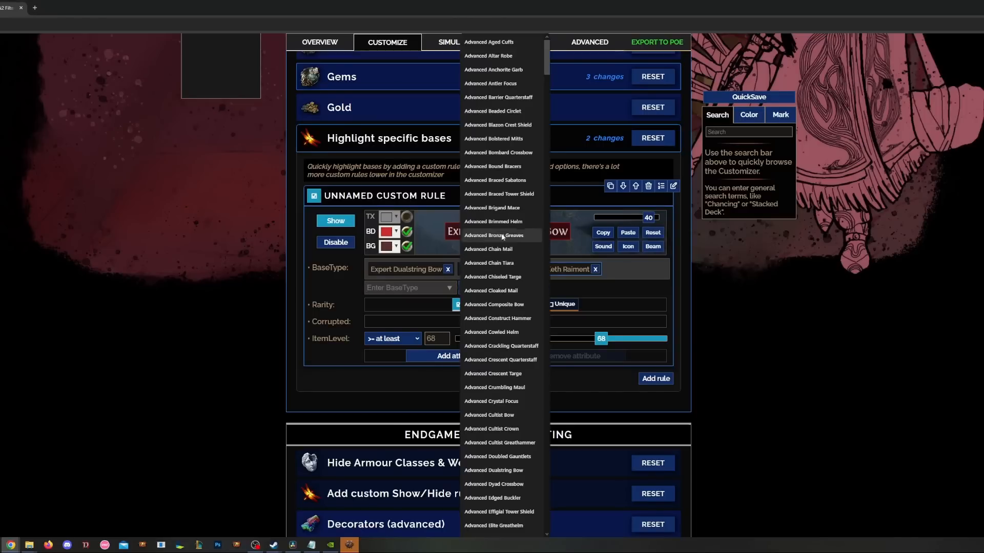
{"action": "type", "text": "exper"}
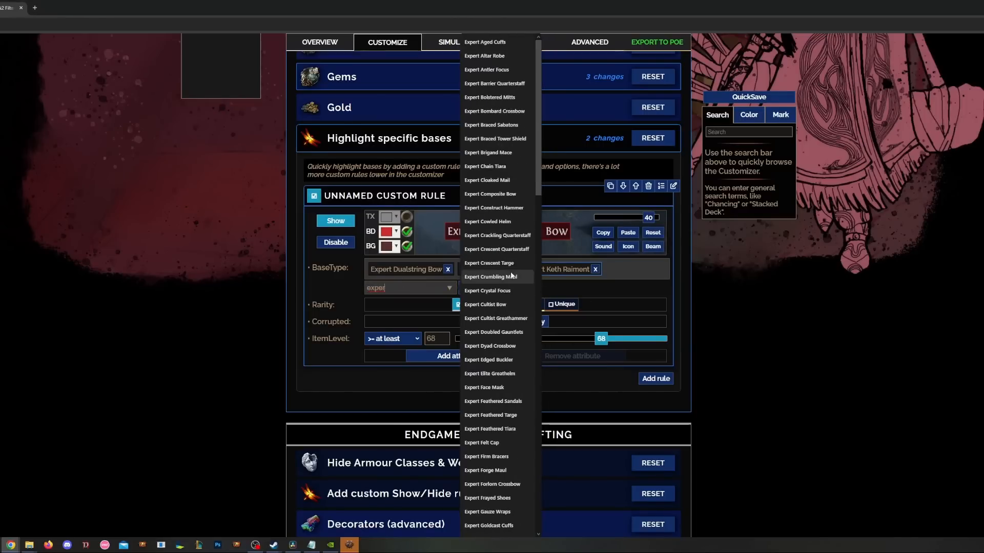
{"action": "left_click", "coordinate": [797, 291]}
{"action": "mouse_move", "coordinate": [633, 273]}
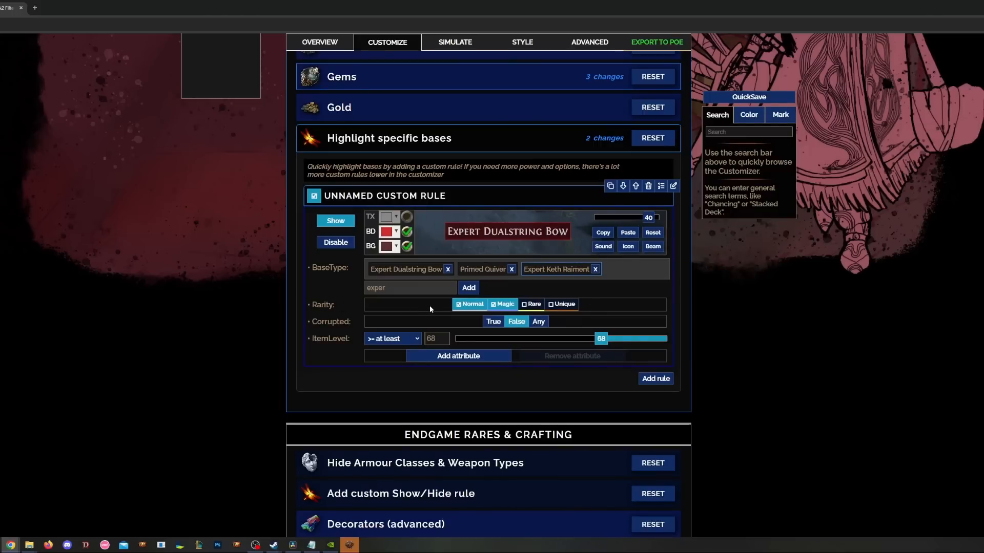
{"action": "mouse_move", "coordinate": [516, 232]}
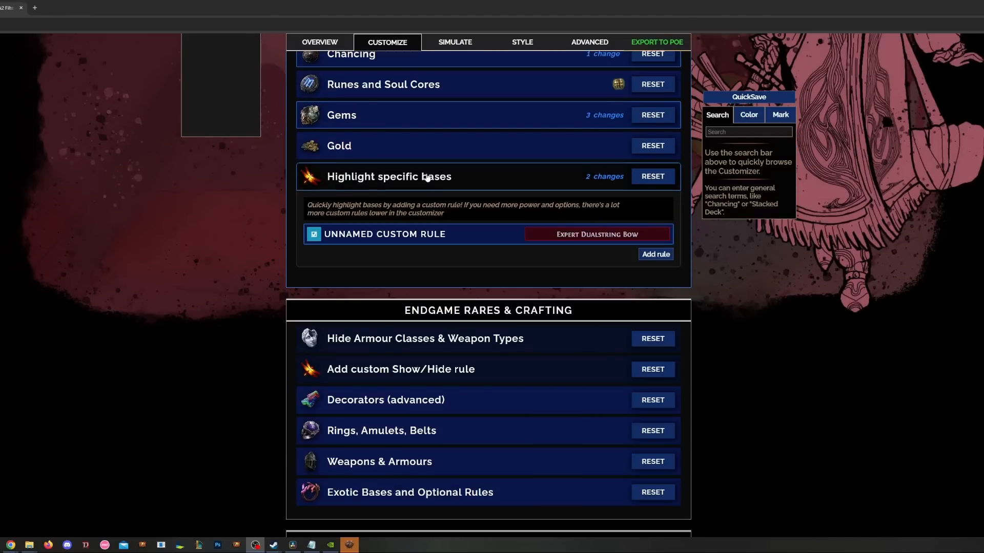
{"action": "left_click", "coordinate": [427, 177]}
{"action": "scroll", "coordinate": [255, 235], "scroll_direction": "down", "scroll_amount": 1}
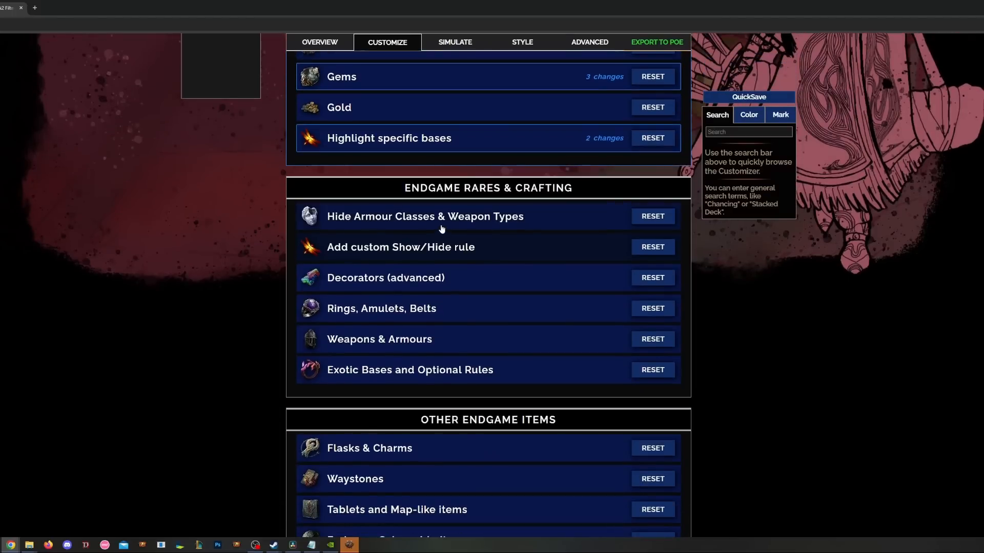
- Turn on the HIDE: ARMOUR rule for normal and magic armour bases
{"action": "left_click", "coordinate": [442, 228]}
{"action": "scroll", "coordinate": [442, 228], "scroll_direction": "down", "scroll_amount": 1}
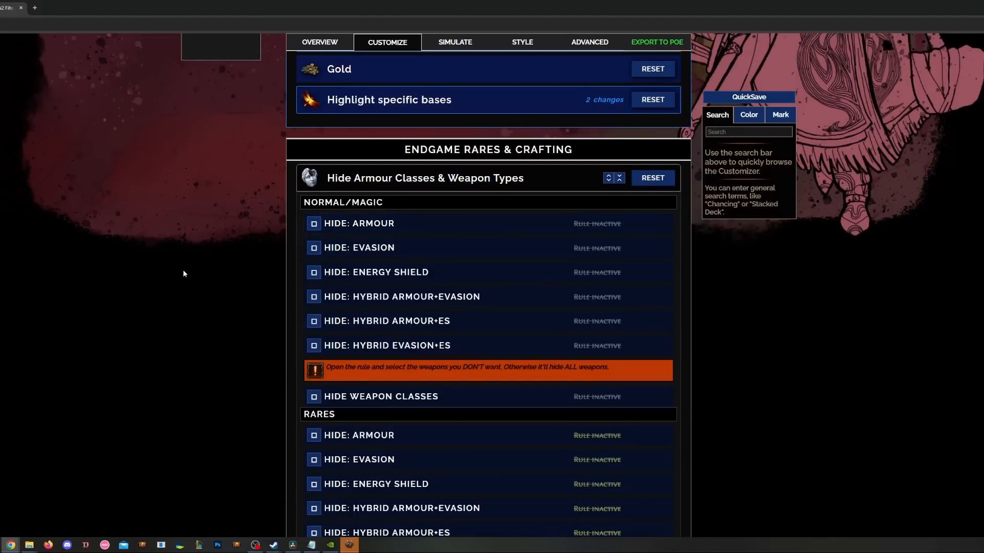
{"action": "scroll", "coordinate": [205, 264], "scroll_direction": "down", "scroll_amount": 1}
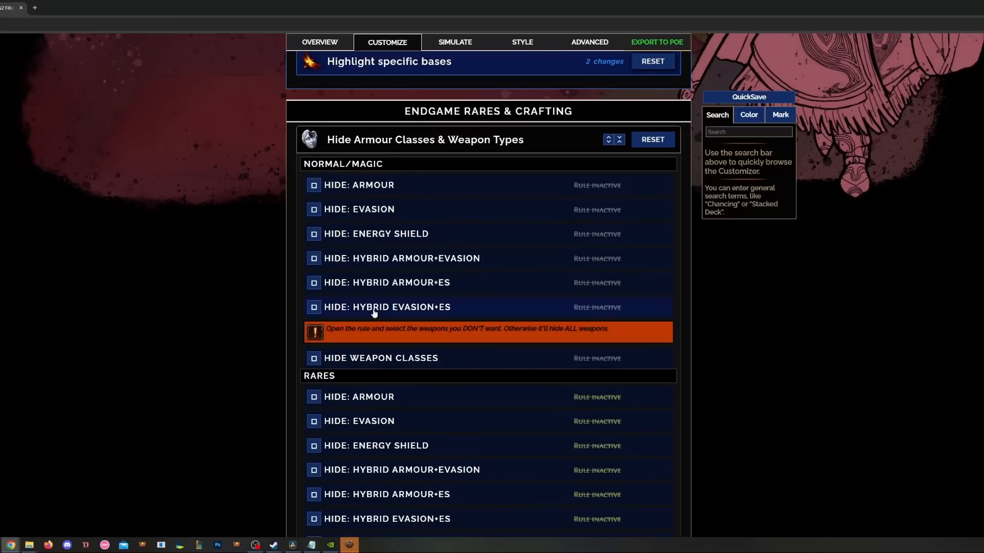
{"action": "left_click", "coordinate": [338, 187]}
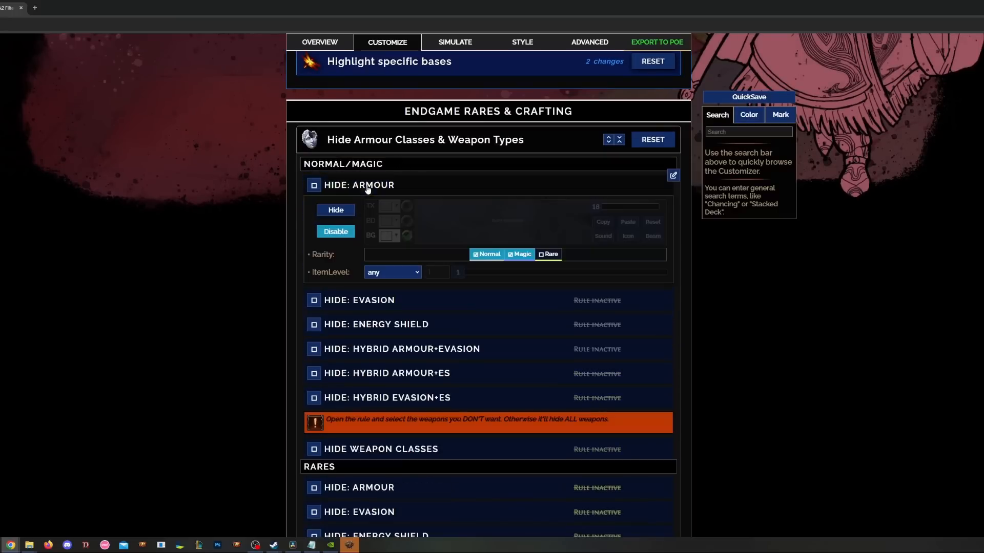
{"action": "left_click", "coordinate": [314, 185]}
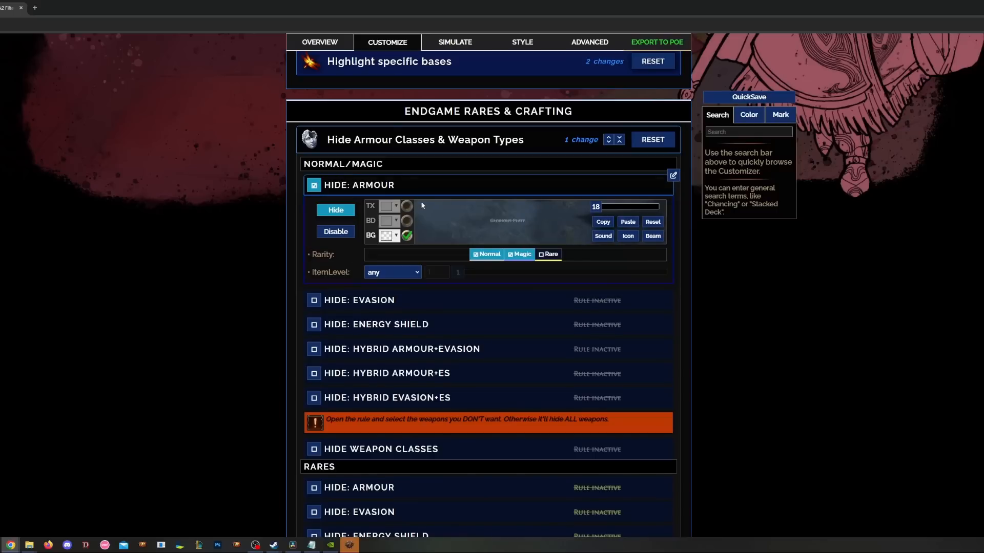
- Hide normal/magic Evasion, Energy Shield and the three hybrid armour types
{"action": "scroll", "coordinate": [427, 247], "scroll_direction": "down", "scroll_amount": 1}
{"action": "scroll", "coordinate": [425, 247], "scroll_direction": "down", "scroll_amount": 1}
{"action": "left_click", "coordinate": [314, 224]}
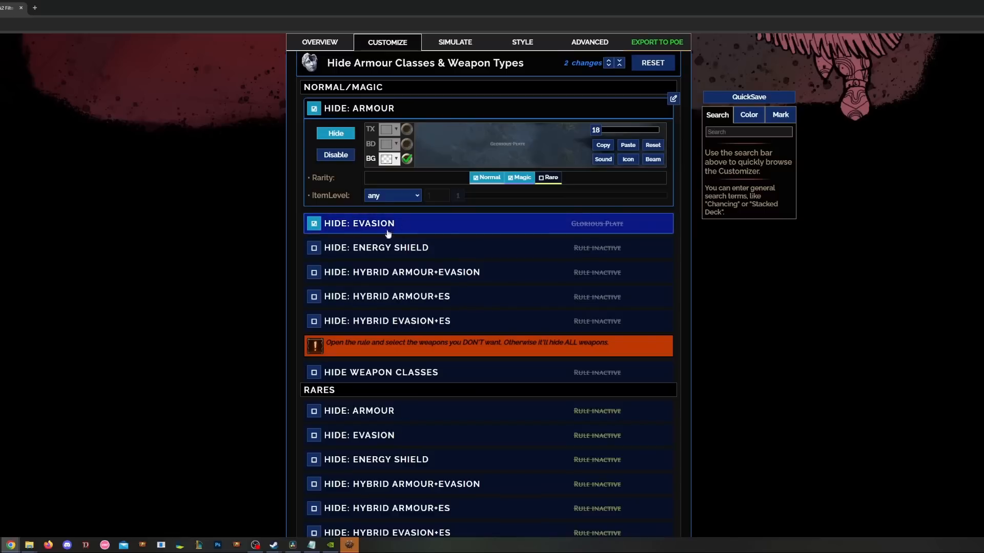
{"action": "left_click", "coordinate": [323, 248]}
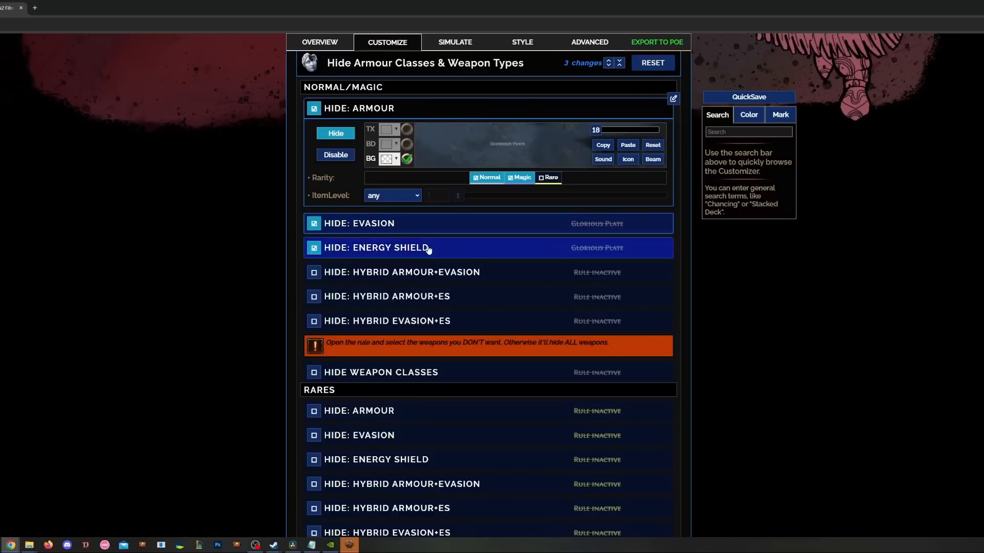
{"action": "left_click", "coordinate": [315, 275]}
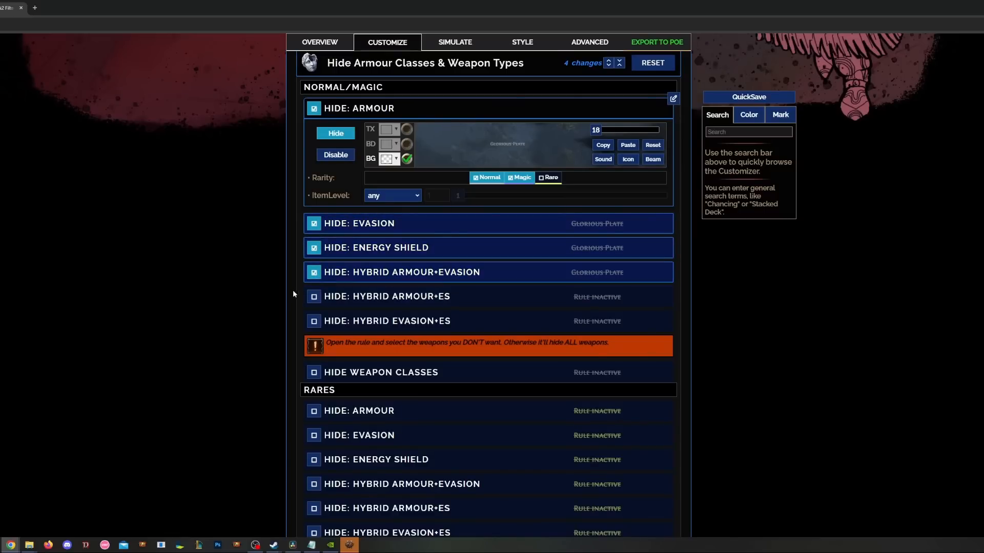
{"action": "left_click", "coordinate": [314, 299]}
{"action": "left_click", "coordinate": [313, 320]}
- Hide normal and magic weapon classes, excluding Bows
{"action": "scroll", "coordinate": [308, 314], "scroll_direction": "down", "scroll_amount": 2}
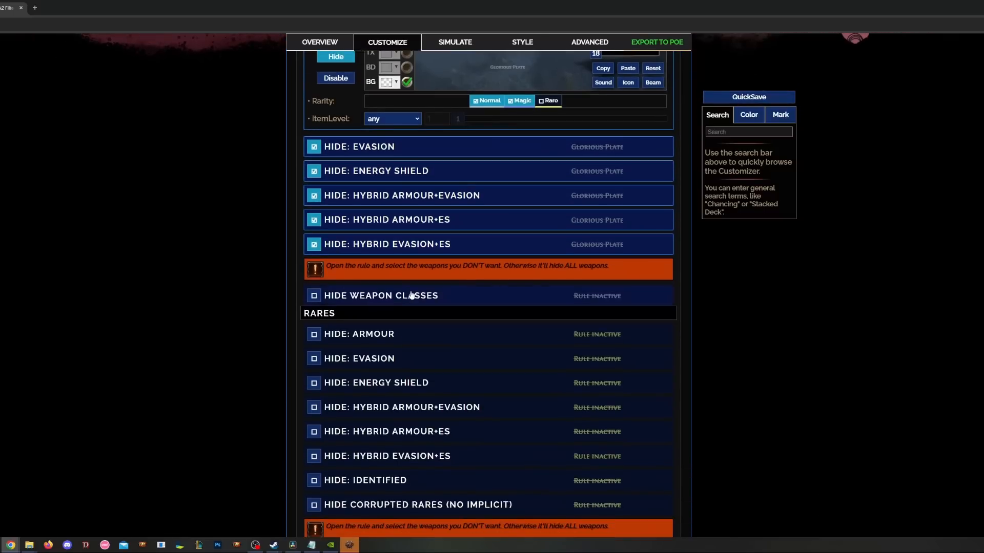
{"action": "left_click", "coordinate": [415, 295]}
{"action": "scroll", "coordinate": [386, 328], "scroll_direction": "down", "scroll_amount": 2}
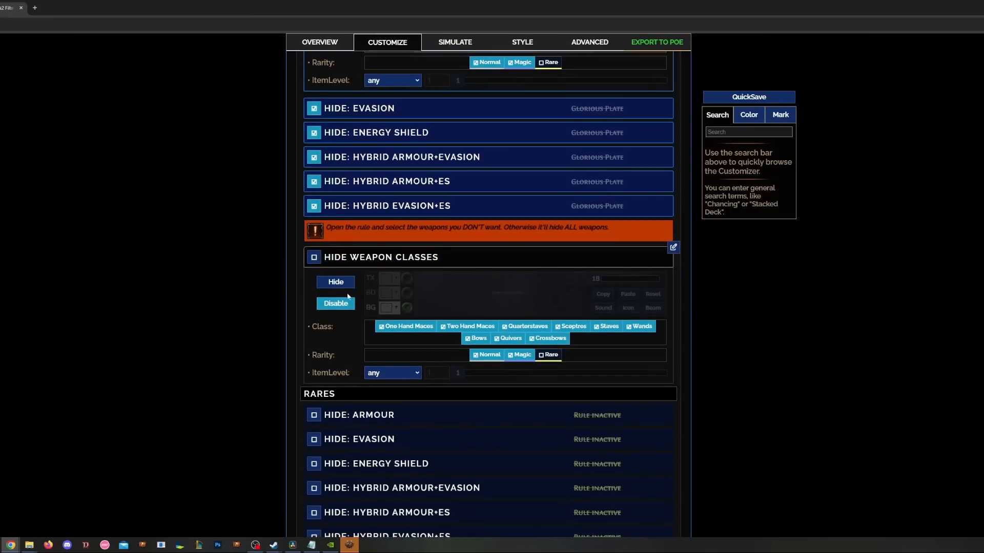
{"action": "scroll", "coordinate": [329, 272], "scroll_direction": "up", "scroll_amount": 1}
{"action": "left_click", "coordinate": [313, 257]}
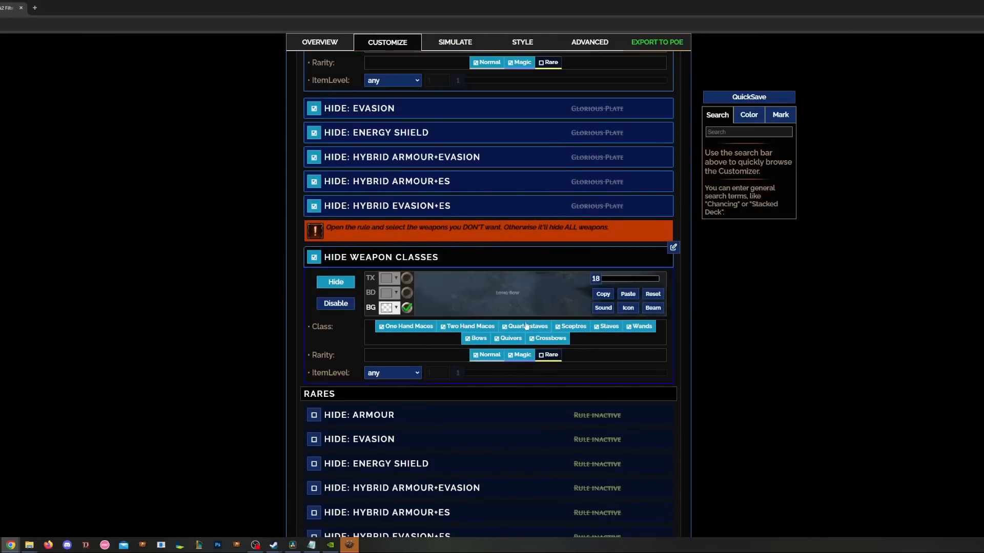
{"action": "scroll", "coordinate": [417, 333], "scroll_direction": "up", "scroll_amount": 1}
{"action": "scroll", "coordinate": [416, 331], "scroll_direction": "up", "scroll_amount": 4}
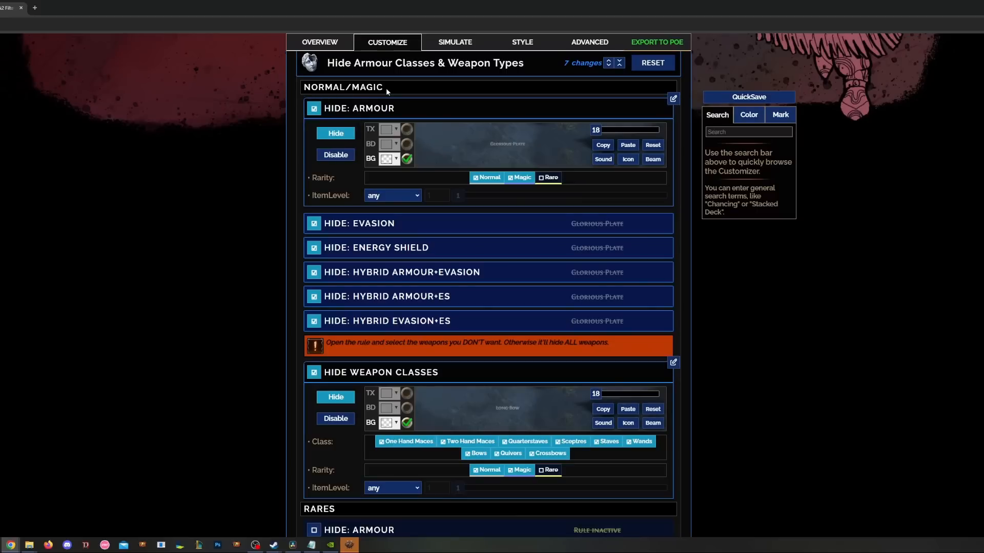
{"action": "scroll", "coordinate": [426, 155], "scroll_direction": "down", "scroll_amount": 3}
{"action": "scroll", "coordinate": [428, 158], "scroll_direction": "down", "scroll_amount": 3}
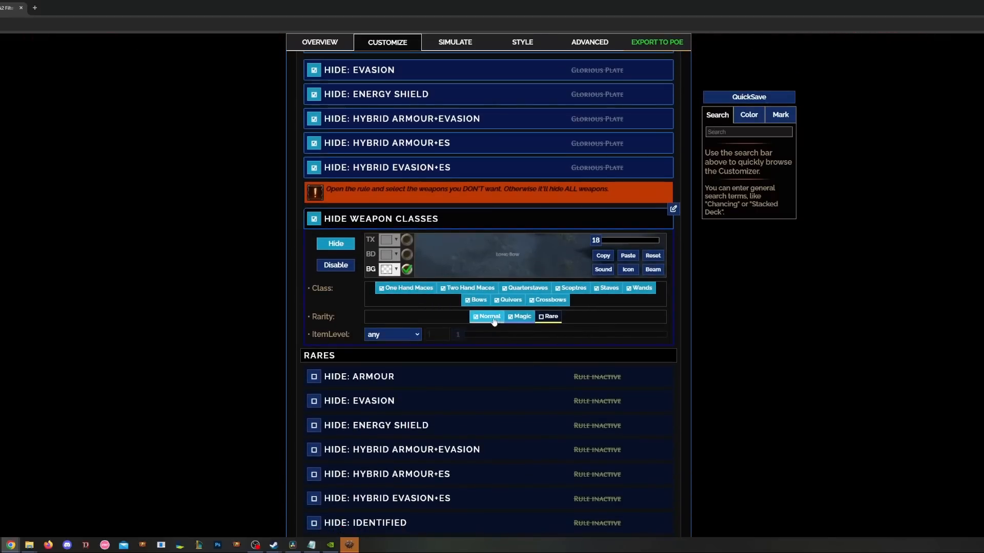
{"action": "left_click", "coordinate": [474, 303]}
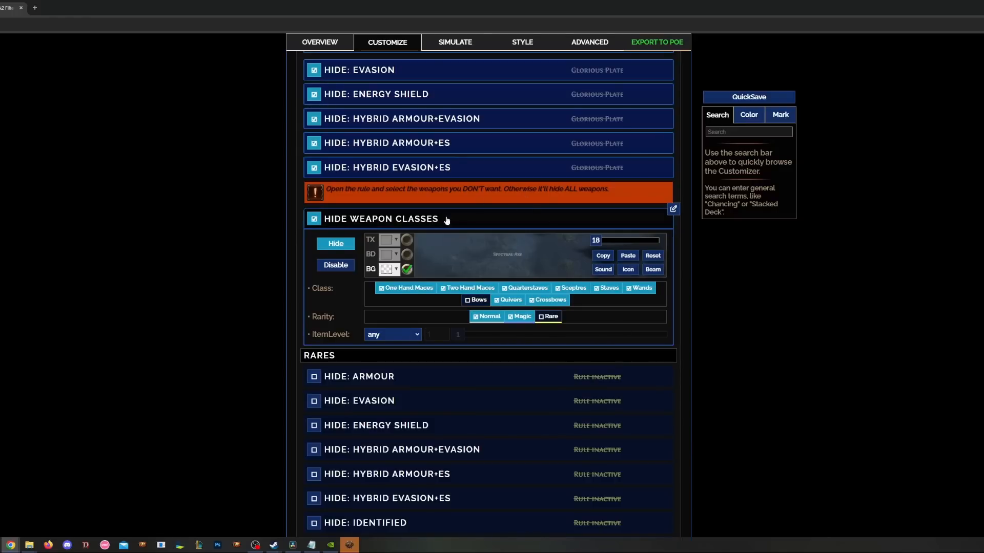
- Review the remaining hide rules and collapse the HIDE: ARMOUR rule
{"action": "scroll", "coordinate": [435, 240], "scroll_direction": "down", "scroll_amount": 3}
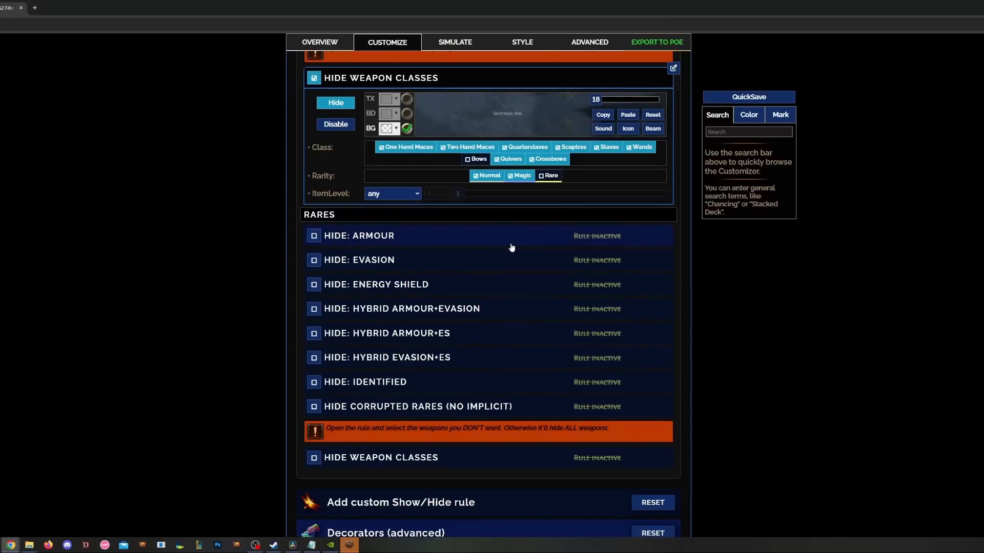
{"action": "scroll", "coordinate": [453, 404], "scroll_direction": "down", "scroll_amount": 1}
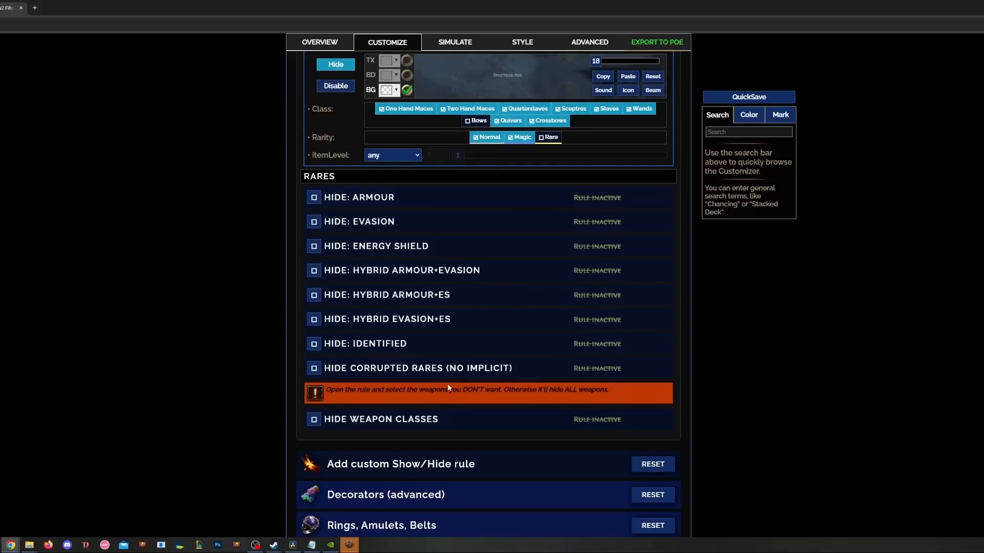
{"action": "scroll", "coordinate": [445, 387], "scroll_direction": "down", "scroll_amount": 1}
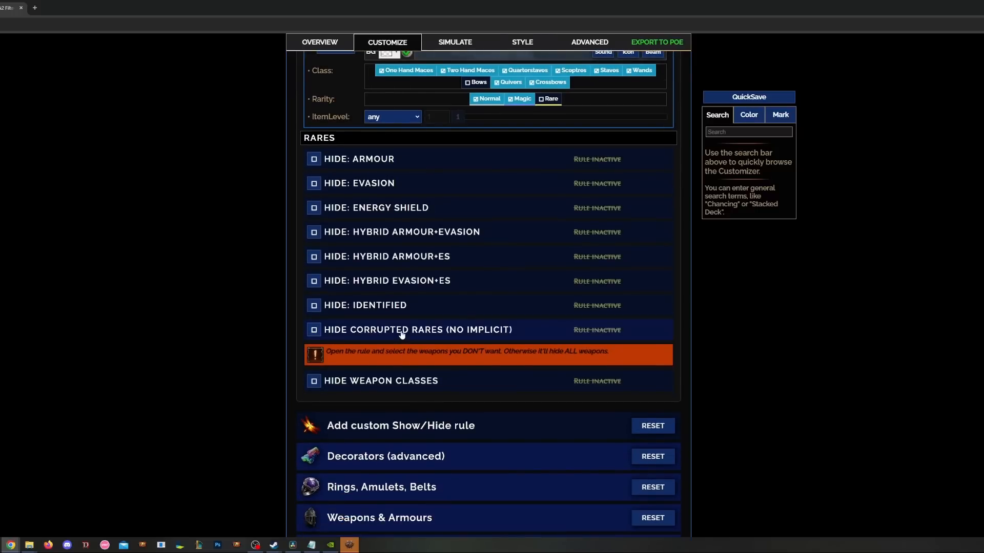
{"action": "scroll", "coordinate": [402, 334], "scroll_direction": "down", "scroll_amount": 2}
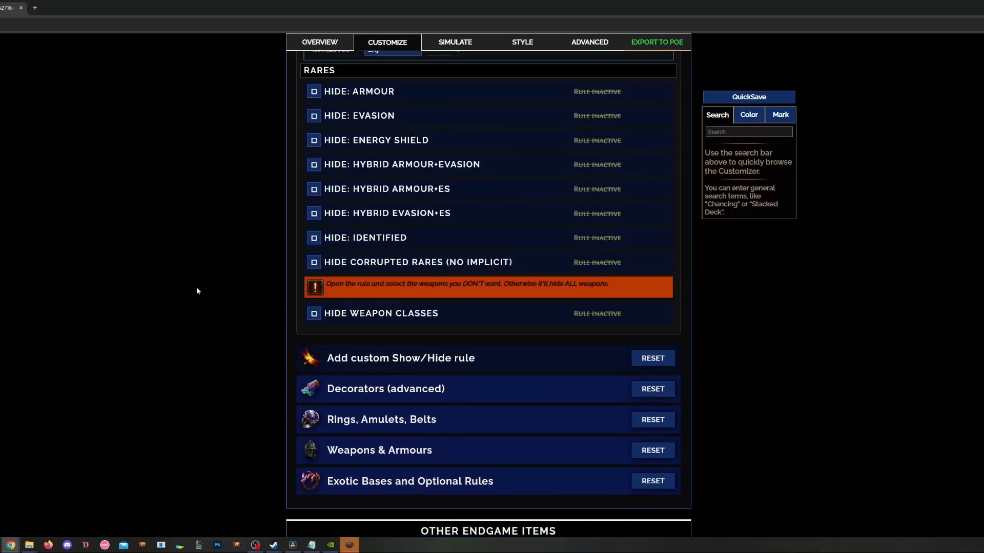
{"action": "scroll", "coordinate": [253, 271], "scroll_direction": "up", "scroll_amount": 12}
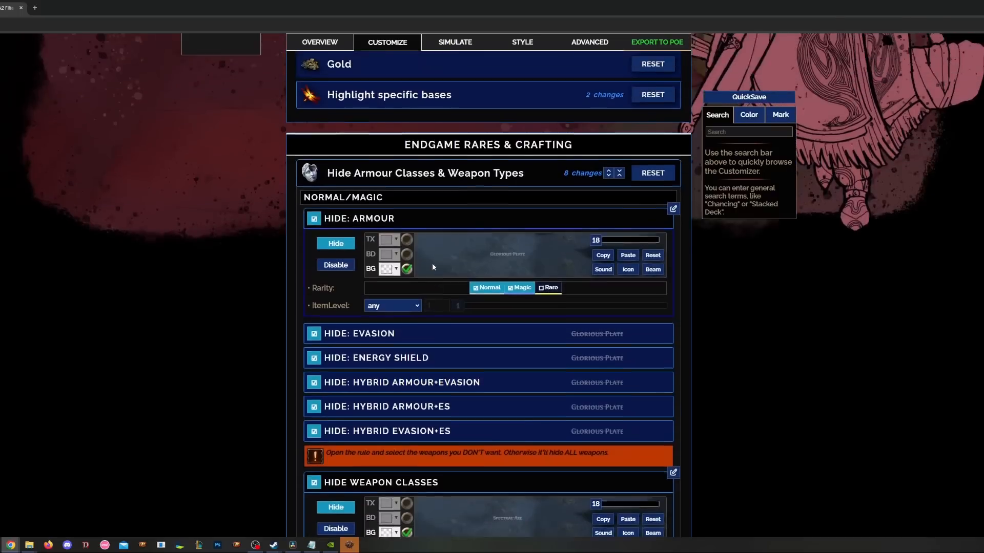
{"action": "scroll", "coordinate": [432, 266], "scroll_direction": "up", "scroll_amount": 1}
{"action": "left_click", "coordinate": [413, 244]}
- Expand the custom Show/Hide rules and review the Highlight specific bases custom rule
{"action": "left_click", "coordinate": [395, 210]}
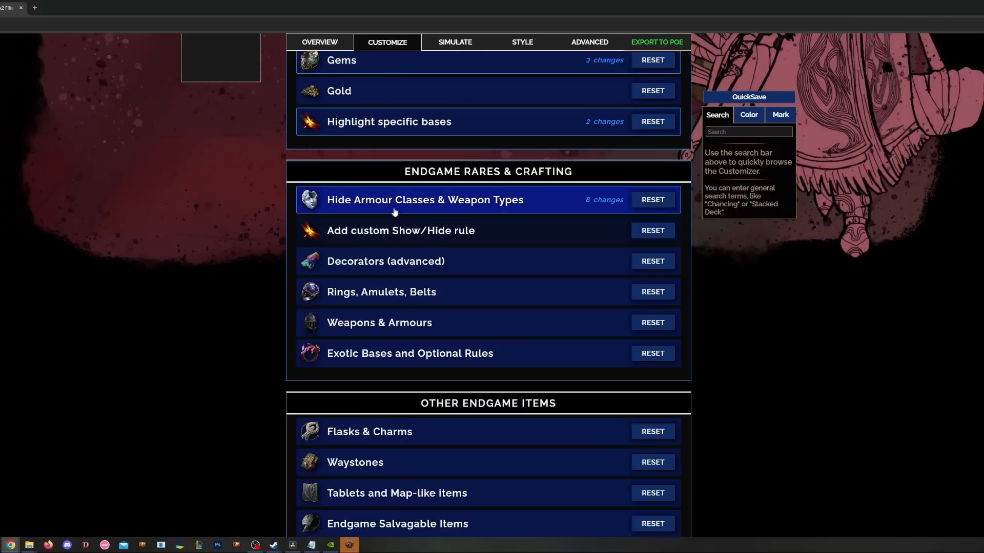
{"action": "scroll", "coordinate": [396, 210], "scroll_direction": "down", "scroll_amount": 1}
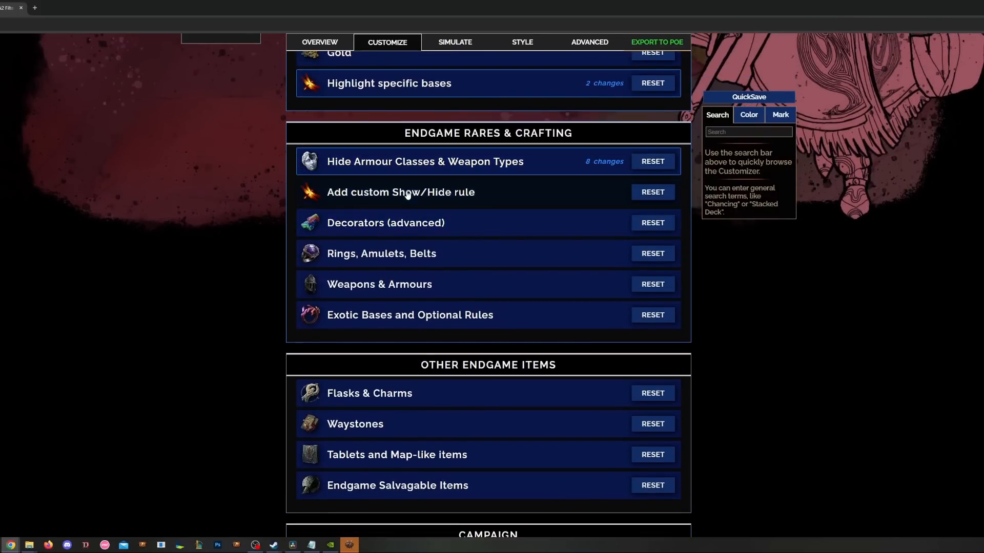
{"action": "left_click", "coordinate": [408, 194]}
{"action": "scroll", "coordinate": [450, 308], "scroll_direction": "up", "scroll_amount": 1}
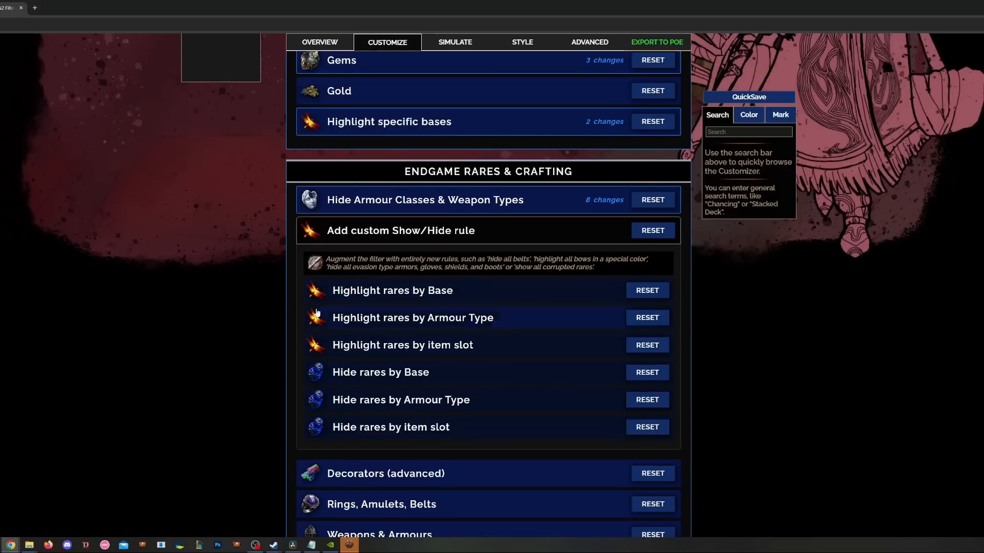
{"action": "left_click", "coordinate": [404, 125]}
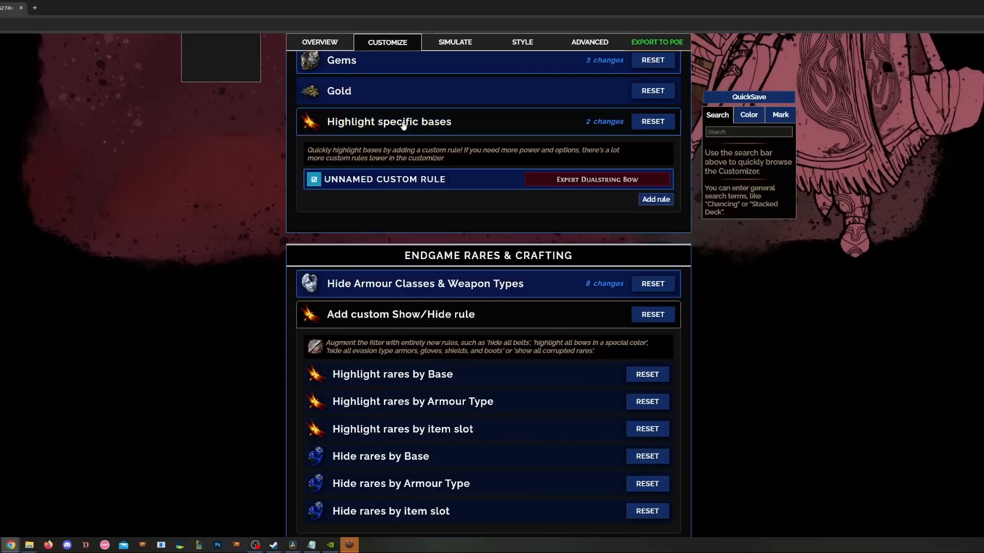
{"action": "left_click", "coordinate": [387, 185]}
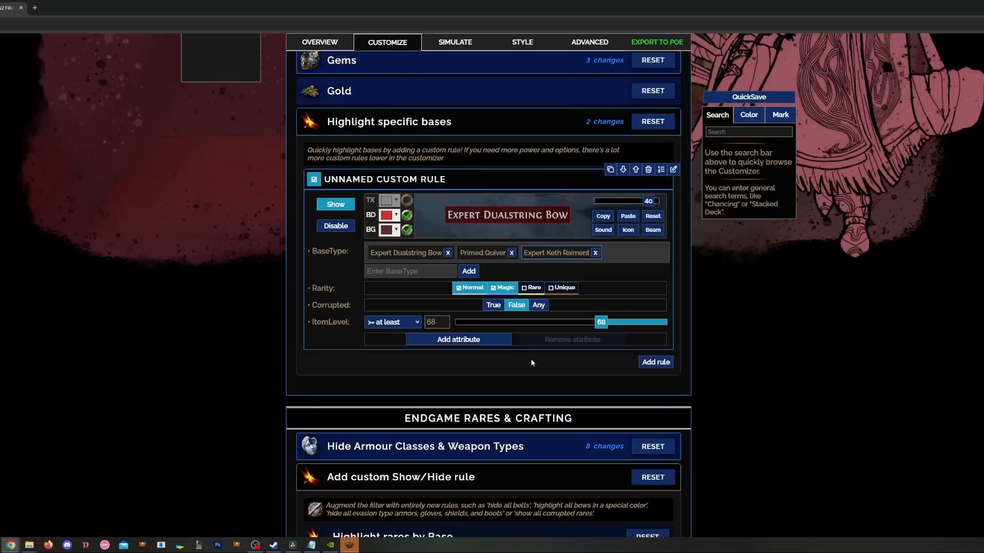
{"action": "scroll", "coordinate": [574, 287], "scroll_direction": "down", "scroll_amount": 1}
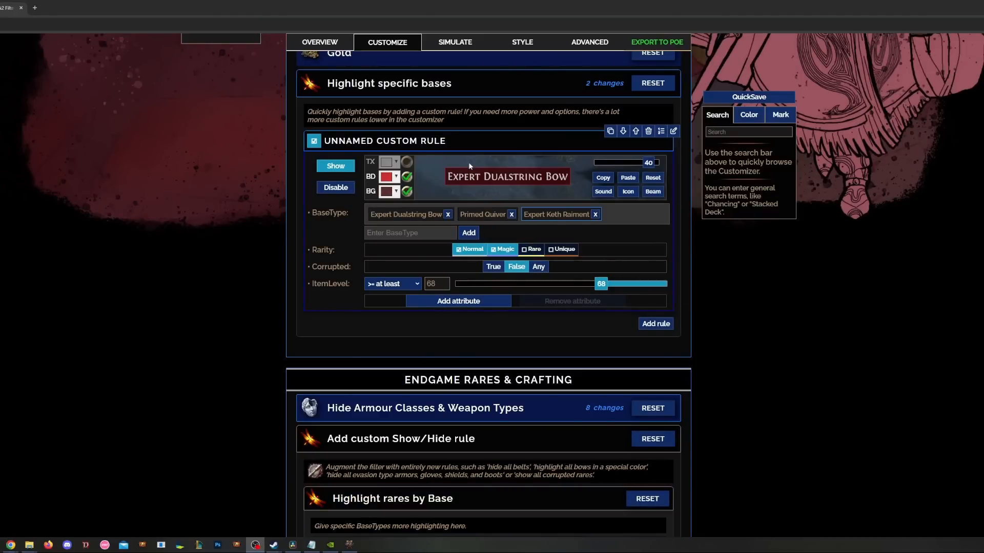
{"action": "left_click", "coordinate": [488, 142]}
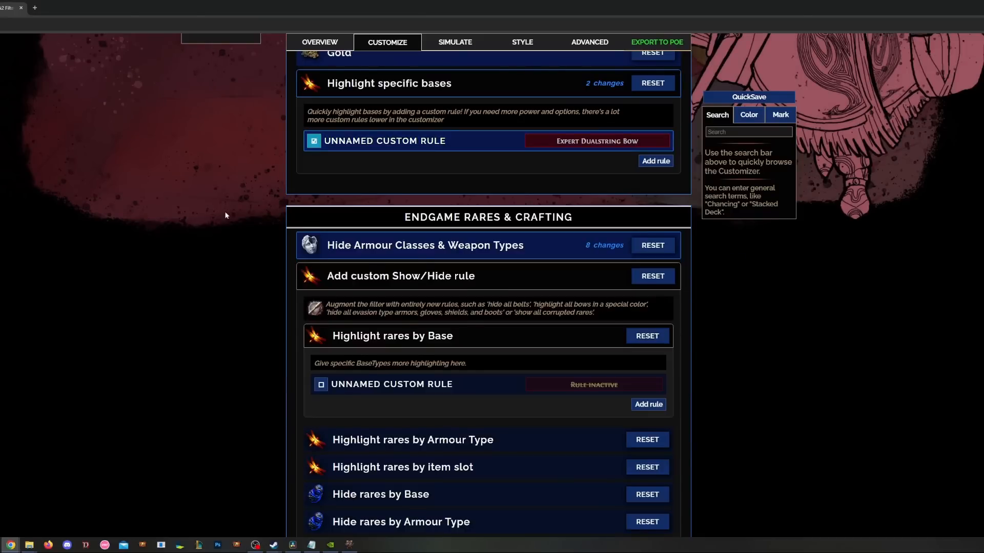
- Open the disabled Unnamed Custom Rule under Highlight rares by Base (Rare, item level 65+)
{"action": "scroll", "coordinate": [508, 339], "scroll_direction": "down", "scroll_amount": 3}
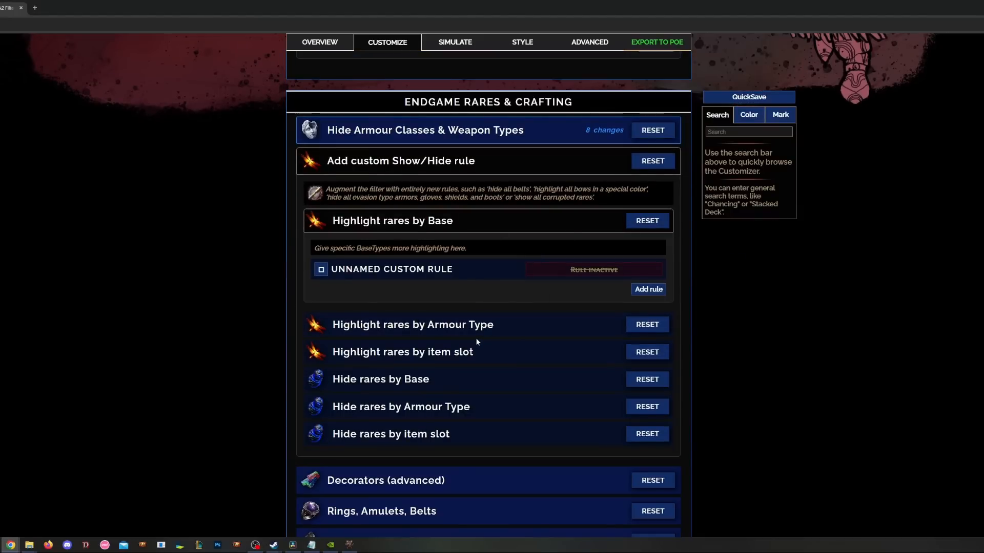
{"action": "scroll", "coordinate": [413, 195], "scroll_direction": "up", "scroll_amount": 2}
{"action": "left_click", "coordinate": [412, 194]}
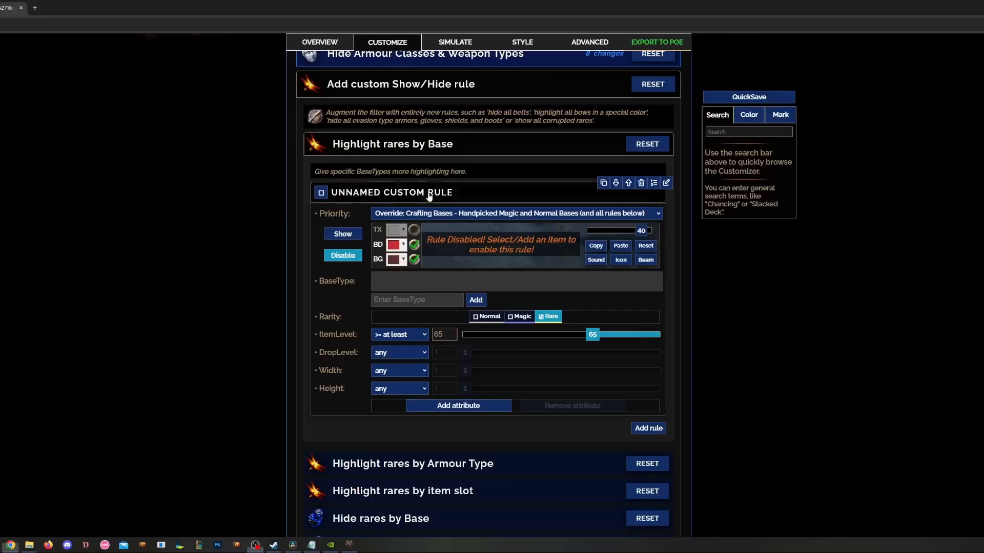
- Set the Highlight rares by Armour Type custom rule to Show
{"action": "left_click", "coordinate": [393, 192]}
{"action": "left_click", "coordinate": [403, 144]}
{"action": "left_click", "coordinate": [423, 176]}
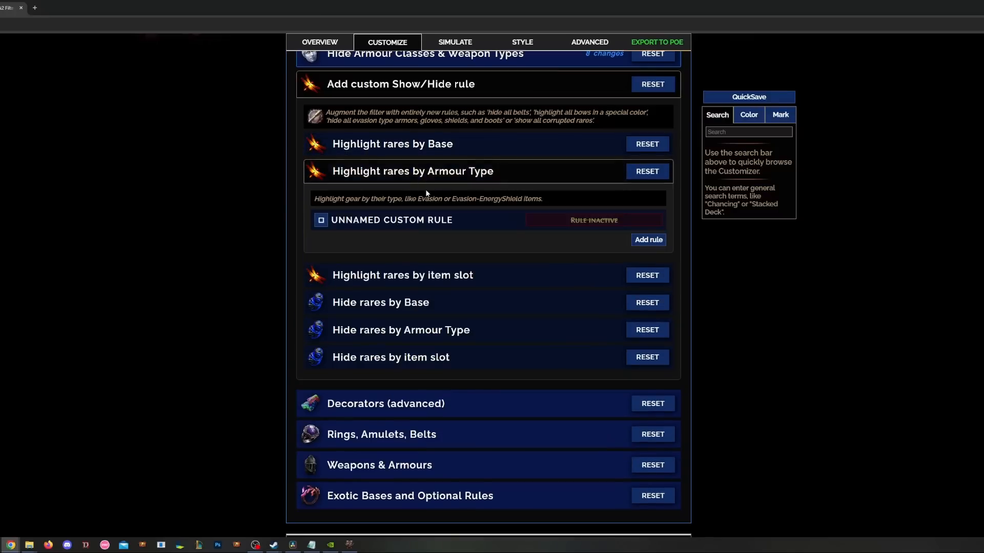
{"action": "left_click", "coordinate": [429, 221]}
{"action": "scroll", "coordinate": [251, 308], "scroll_direction": "down", "scroll_amount": 1}
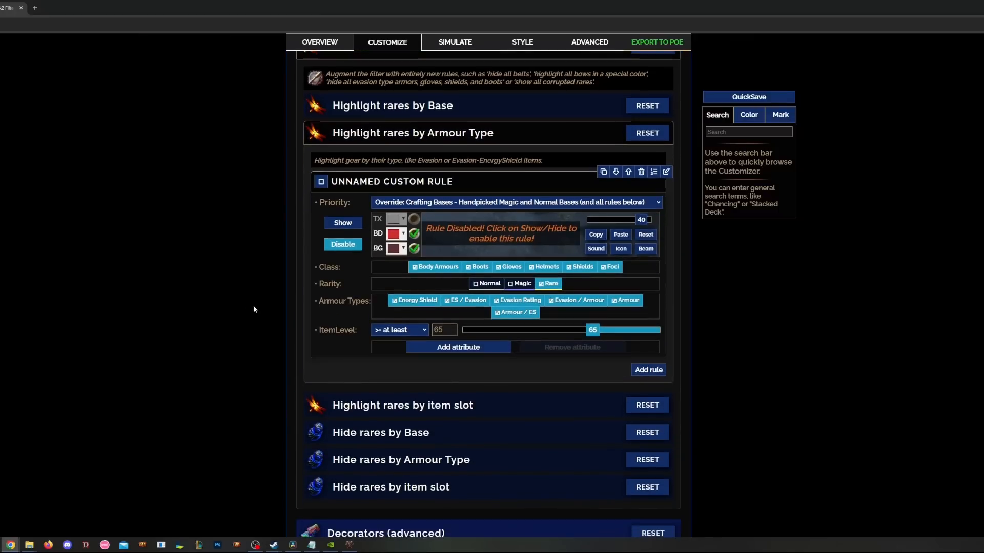
{"action": "left_click", "coordinate": [342, 223]}
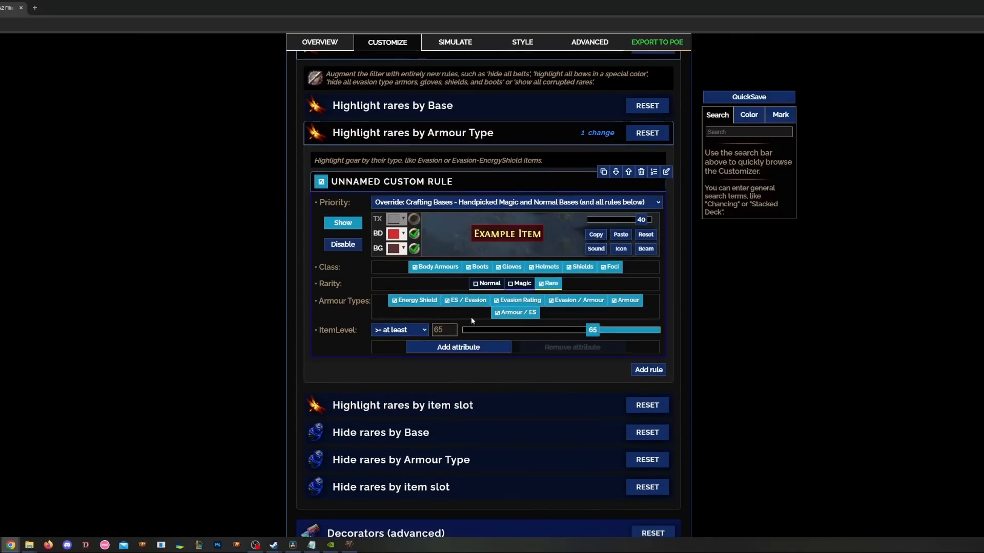
- Untick ES/Evasion, Evasion, Armour/ES, Evasion/Armour and Armour, leaving only Energy Shield
{"action": "left_click", "coordinate": [463, 302]}
{"action": "left_click", "coordinate": [517, 301]}
{"action": "left_click", "coordinate": [516, 312]}
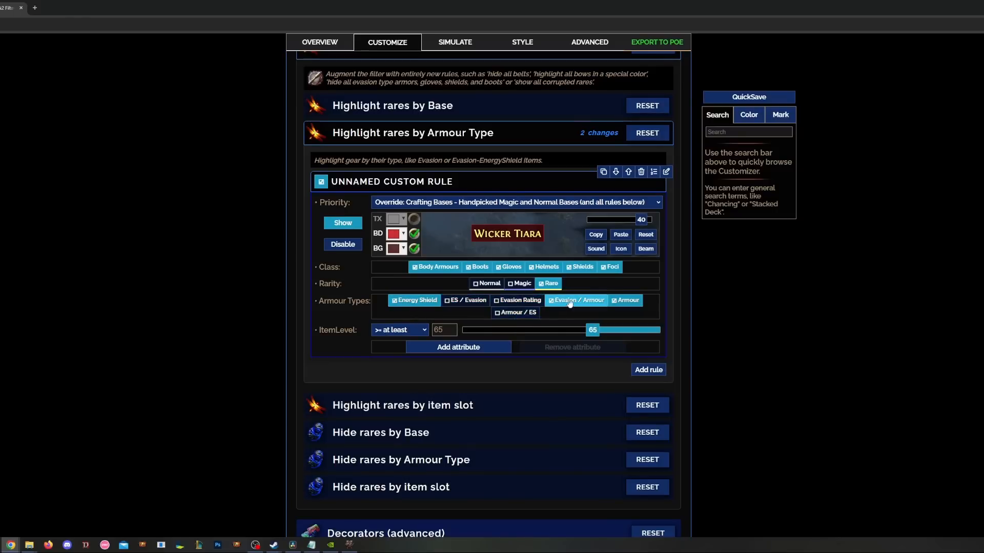
{"action": "left_click", "coordinate": [576, 301]}
{"action": "left_click", "coordinate": [626, 301]}
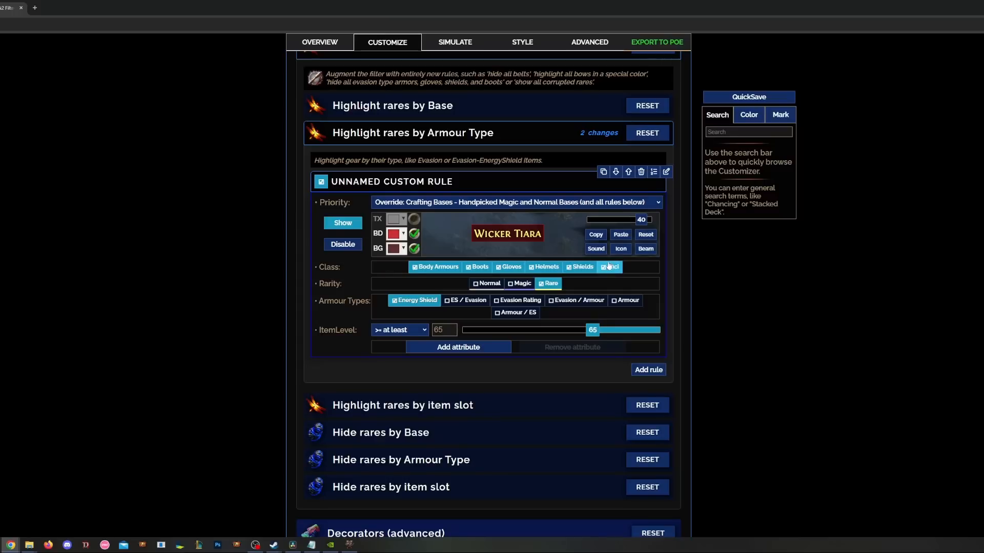
- Switch the armour-type rule back to disabled and expand Highlight rares by item slot
{"action": "mouse_move", "coordinate": [529, 231]}
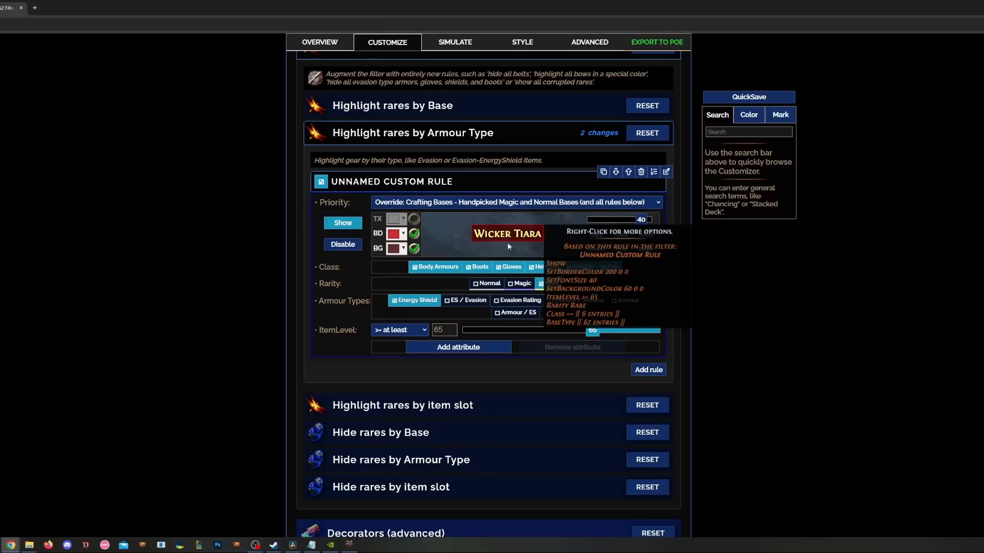
{"action": "left_click", "coordinate": [342, 245]}
{"action": "left_click", "coordinate": [431, 182]}
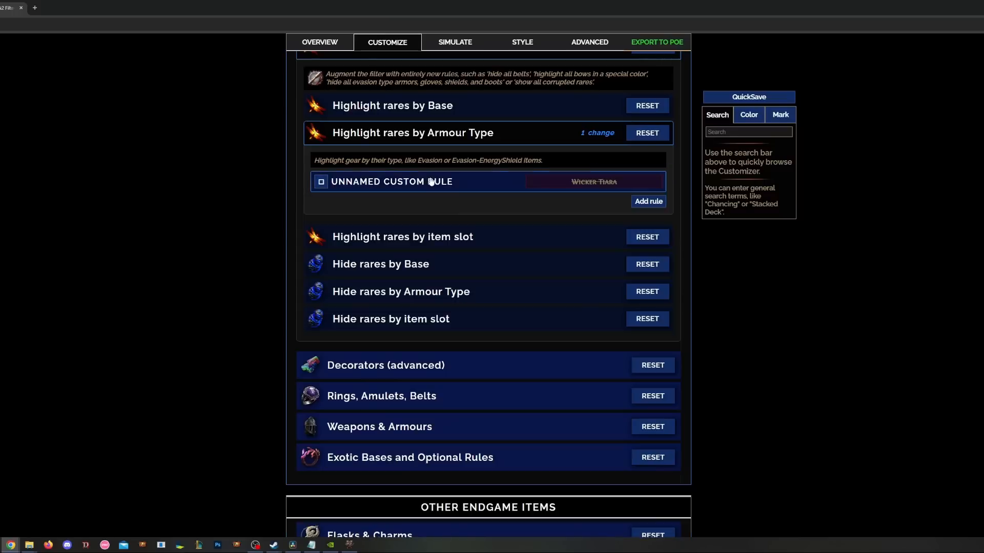
{"action": "left_click", "coordinate": [449, 238]}
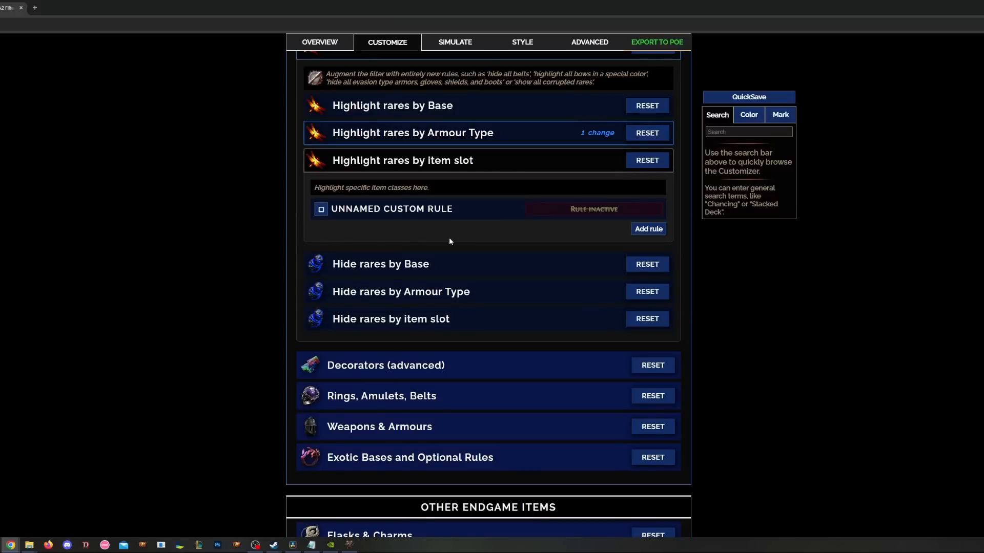
- Limit the custom item-slot rare rule to the Wands and Helmets classes
{"action": "left_click", "coordinate": [438, 210]}
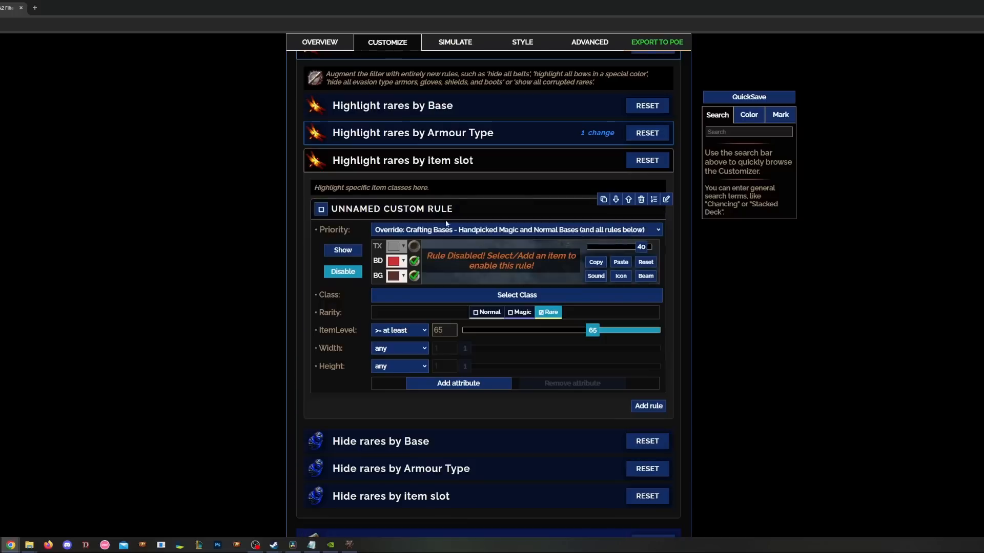
{"action": "left_click", "coordinate": [498, 296]}
{"action": "scroll", "coordinate": [545, 330], "scroll_direction": "down", "scroll_amount": 2}
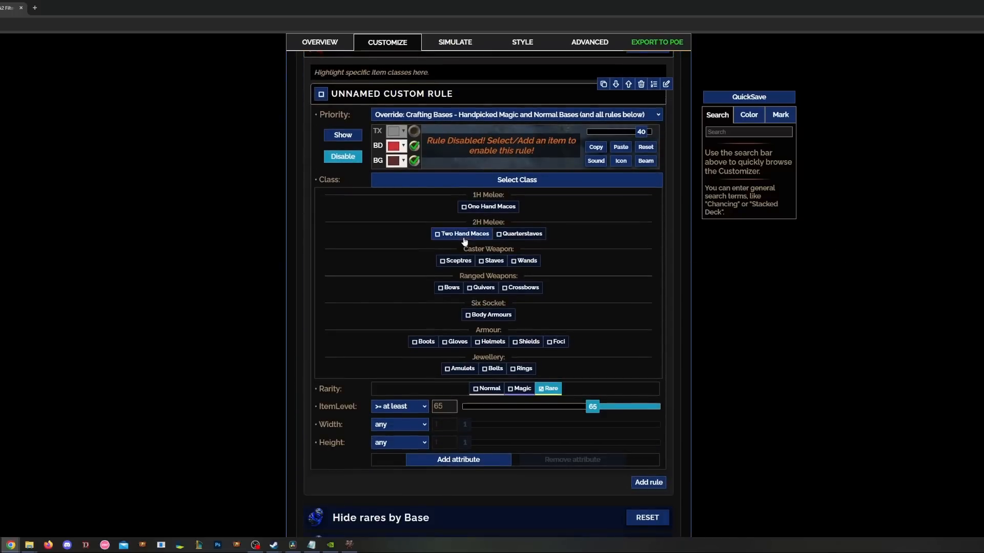
{"action": "left_click", "coordinate": [532, 268]}
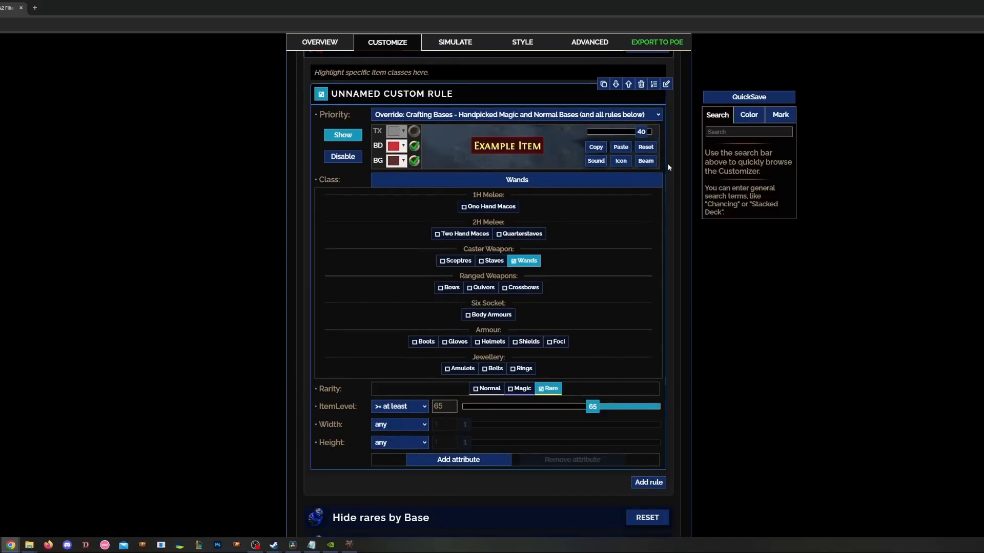
{"action": "scroll", "coordinate": [654, 265], "scroll_direction": "up", "scroll_amount": 1}
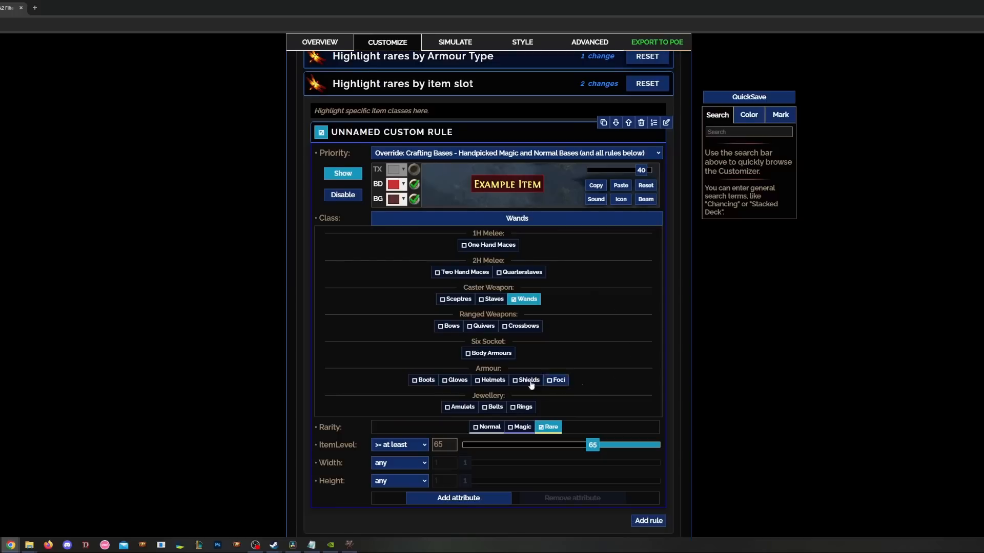
{"action": "left_click", "coordinate": [489, 380]}
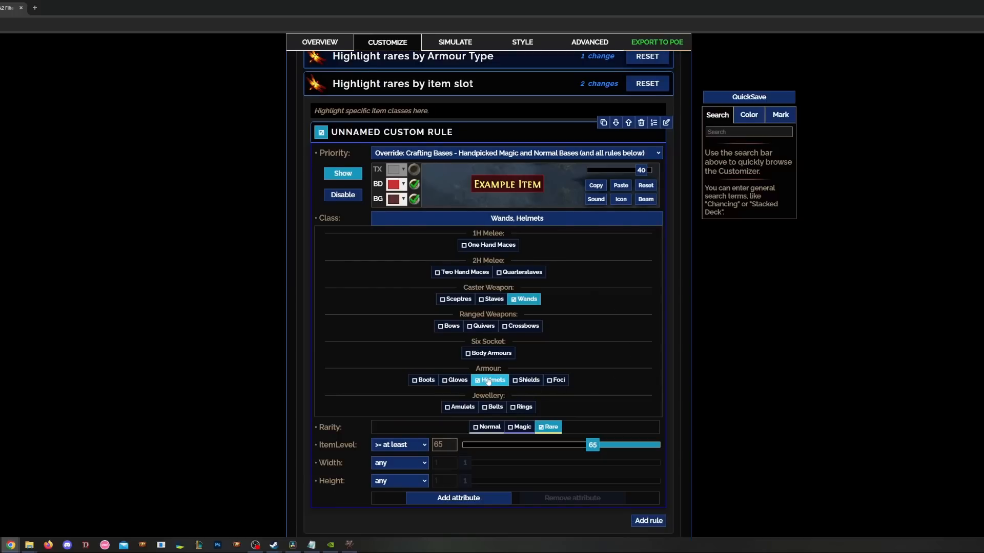
- Add Advanced Brimmed Helm to the Hide rares by Base rule
{"action": "left_click", "coordinate": [350, 200]}
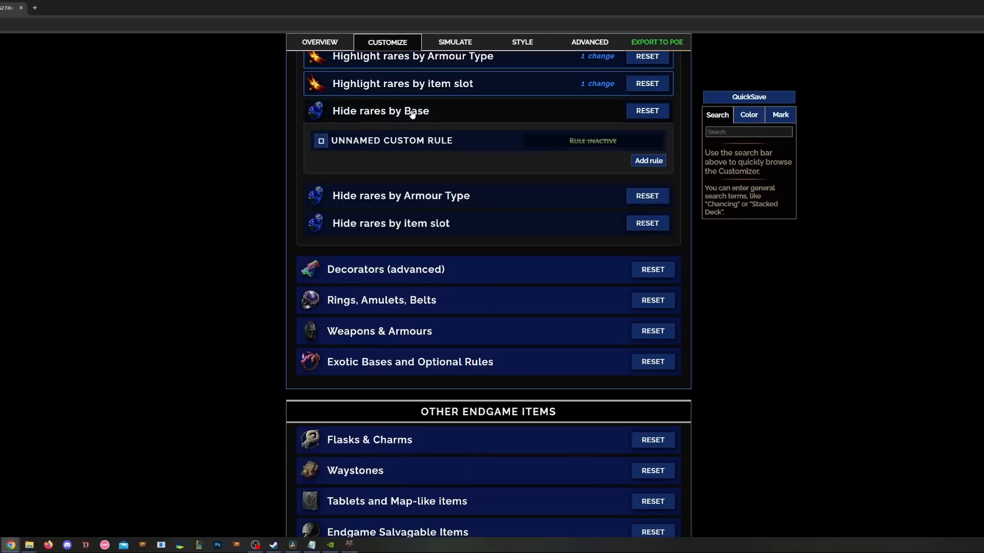
{"action": "left_click", "coordinate": [430, 225]}
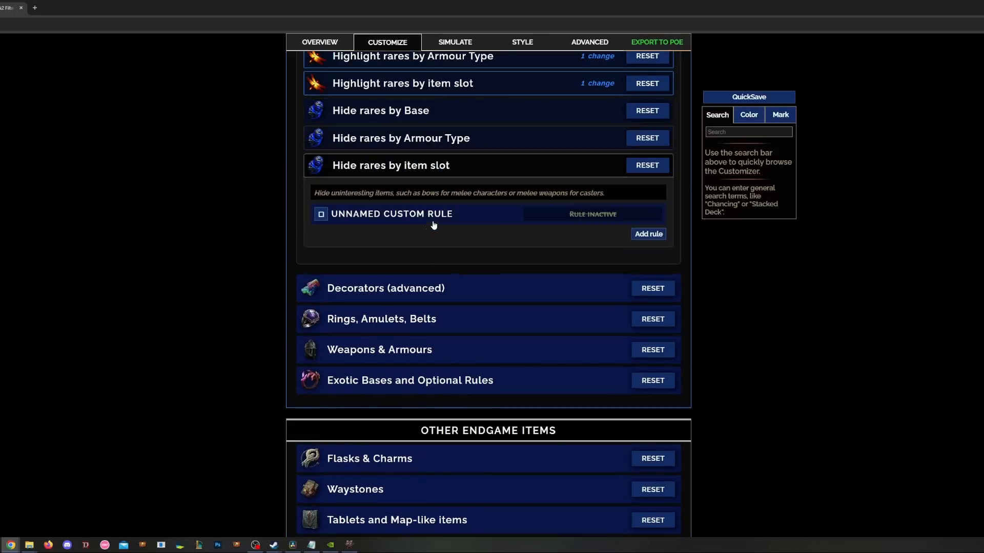
{"action": "left_click", "coordinate": [442, 220]}
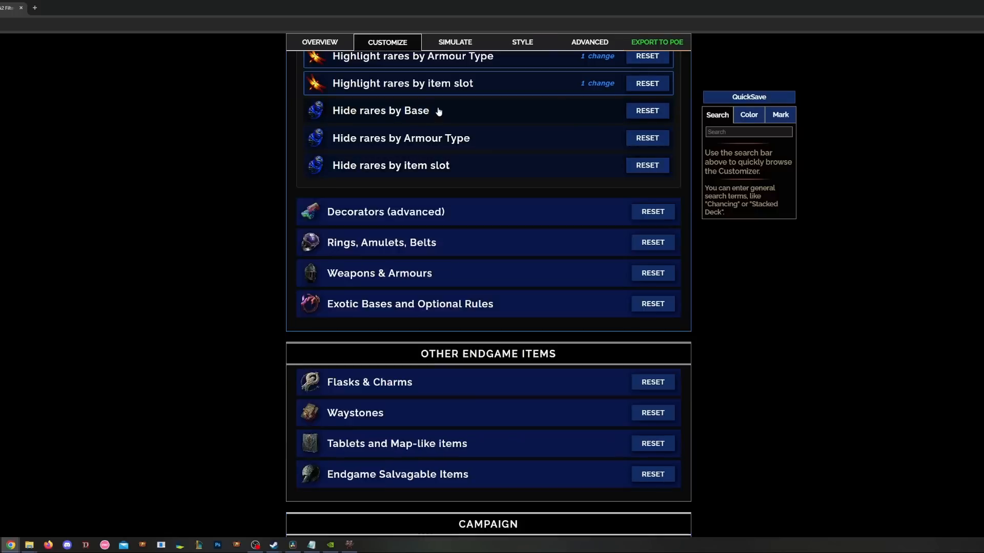
{"action": "left_click", "coordinate": [439, 110]}
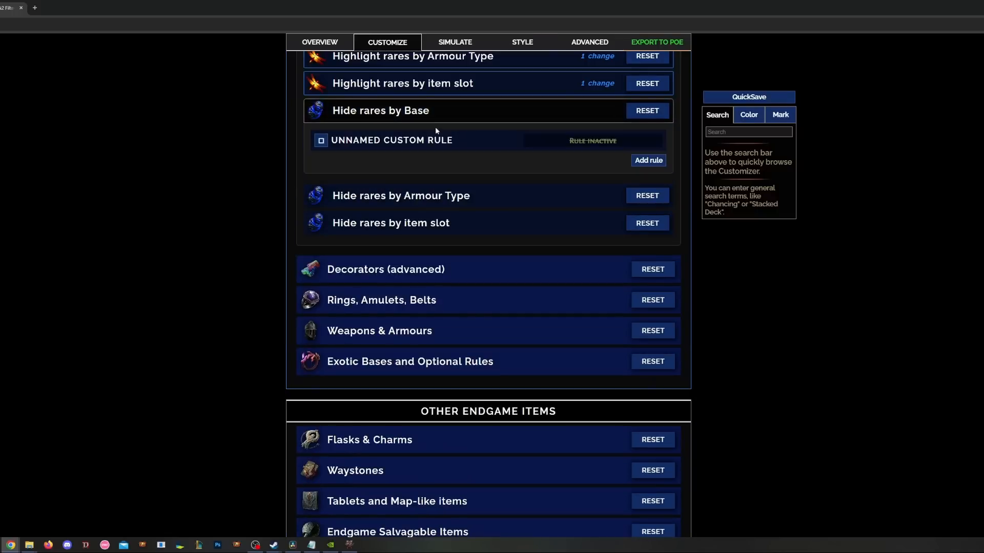
{"action": "left_click", "coordinate": [380, 139]}
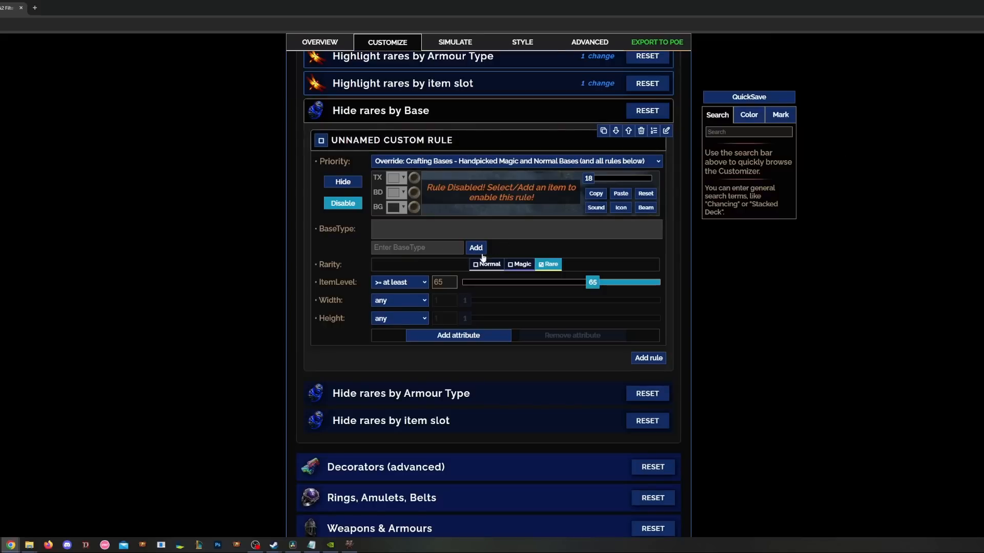
{"action": "left_click", "coordinate": [422, 248]}
{"action": "left_click", "coordinate": [496, 225]}
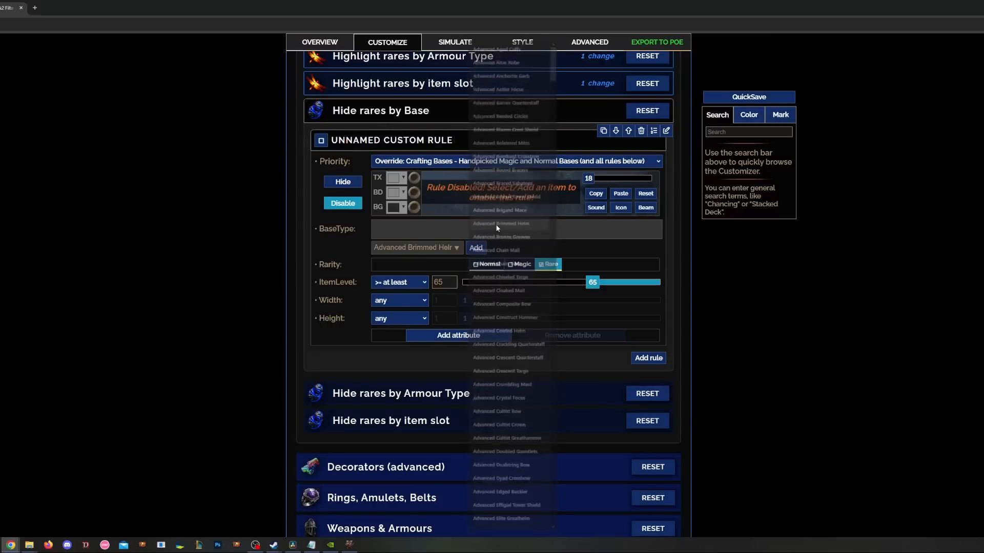
{"action": "left_click", "coordinate": [476, 248]}
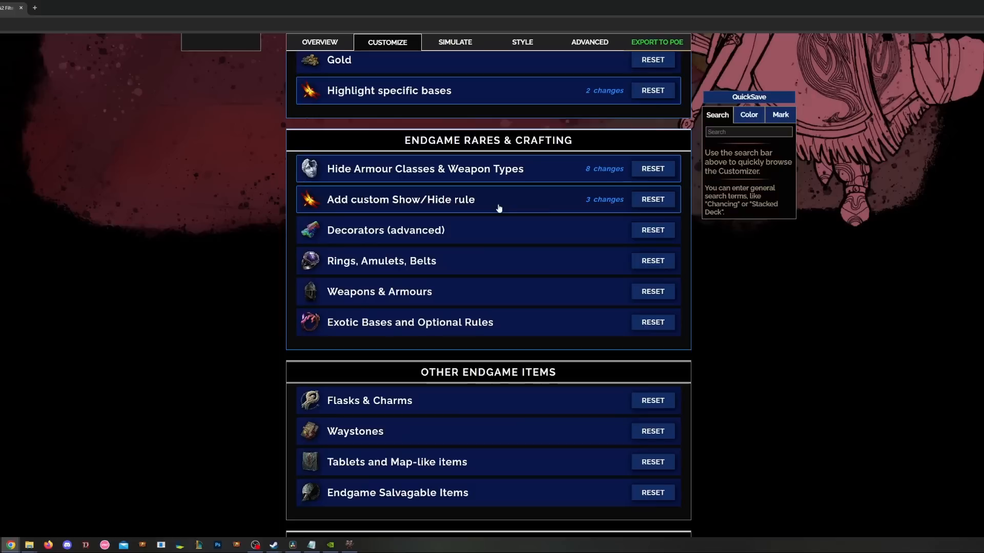
{"action": "scroll", "coordinate": [486, 221], "scroll_direction": "down", "scroll_amount": 1}
{"action": "left_click", "coordinate": [481, 201]}
{"action": "scroll", "coordinate": [384, 234], "scroll_direction": "down", "scroll_amount": 2}
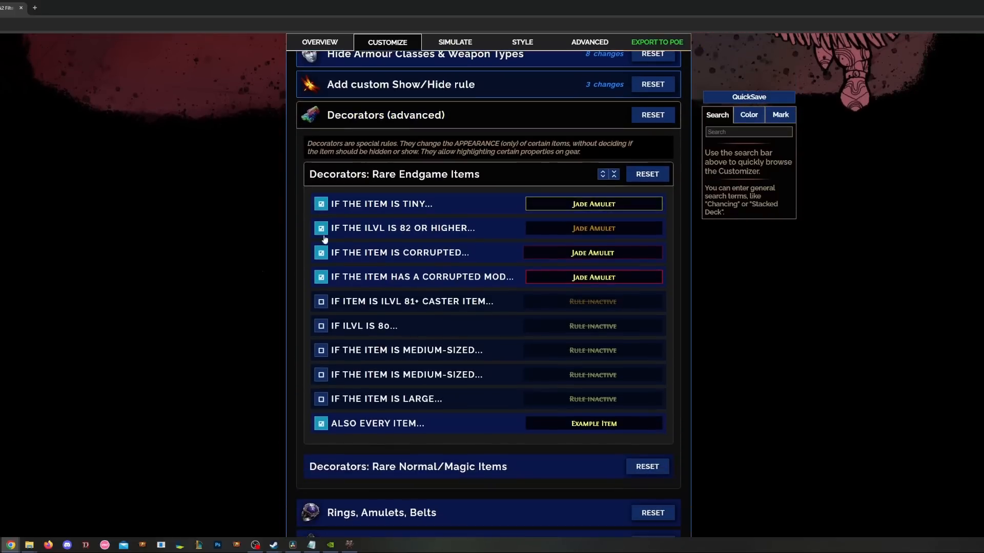
{"action": "left_click", "coordinate": [488, 203]}
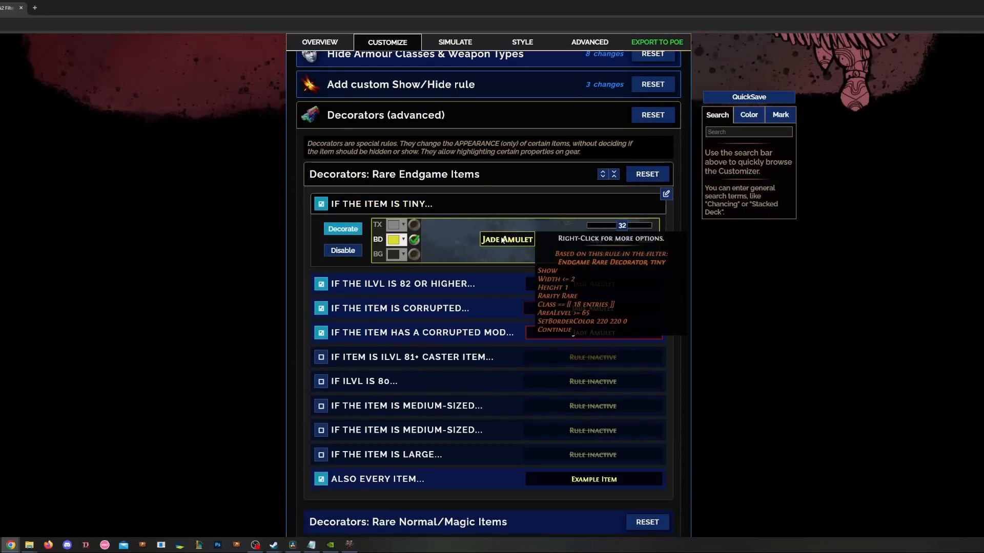
{"action": "left_click", "coordinate": [495, 202]}
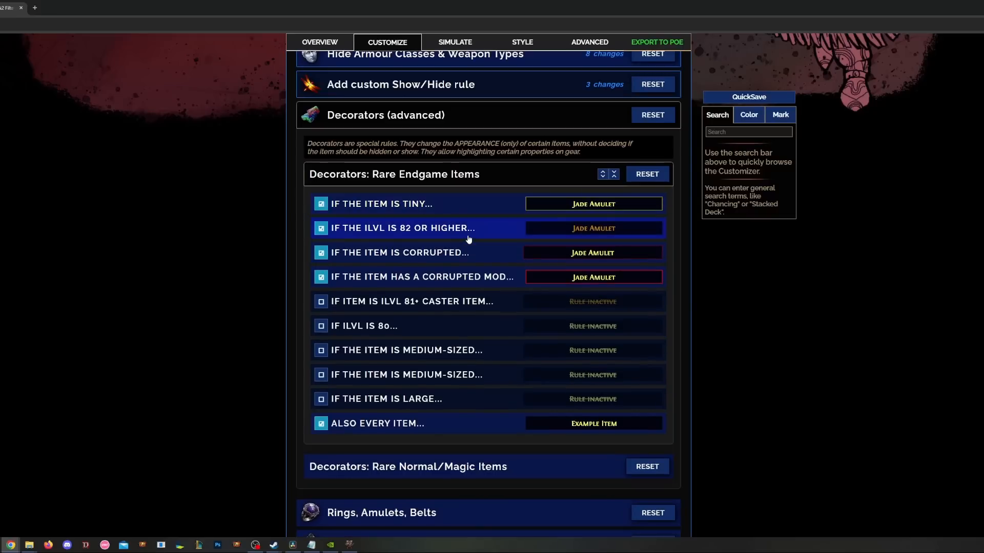
{"action": "left_click", "coordinate": [471, 235]}
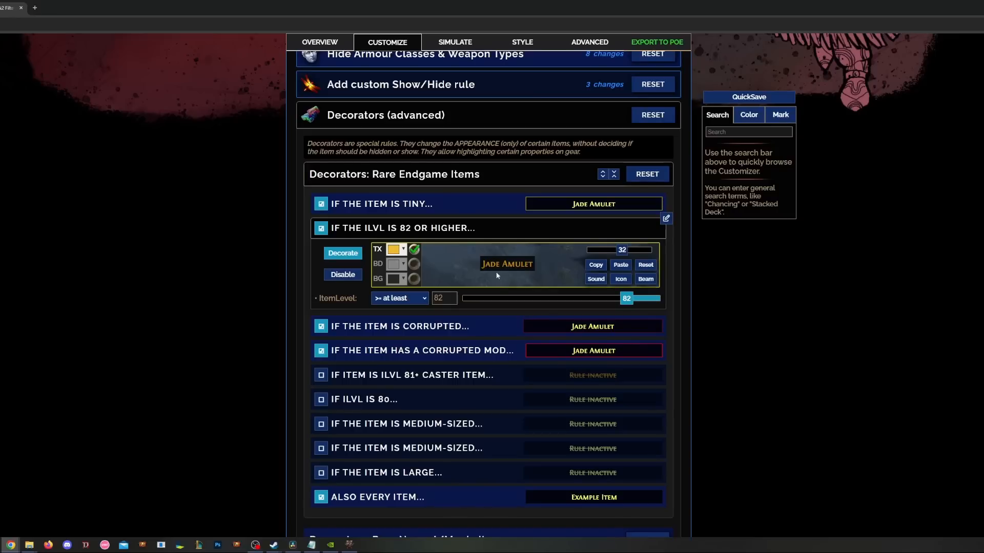
{"action": "left_click", "coordinate": [480, 231]}
{"action": "left_click", "coordinate": [481, 255]}
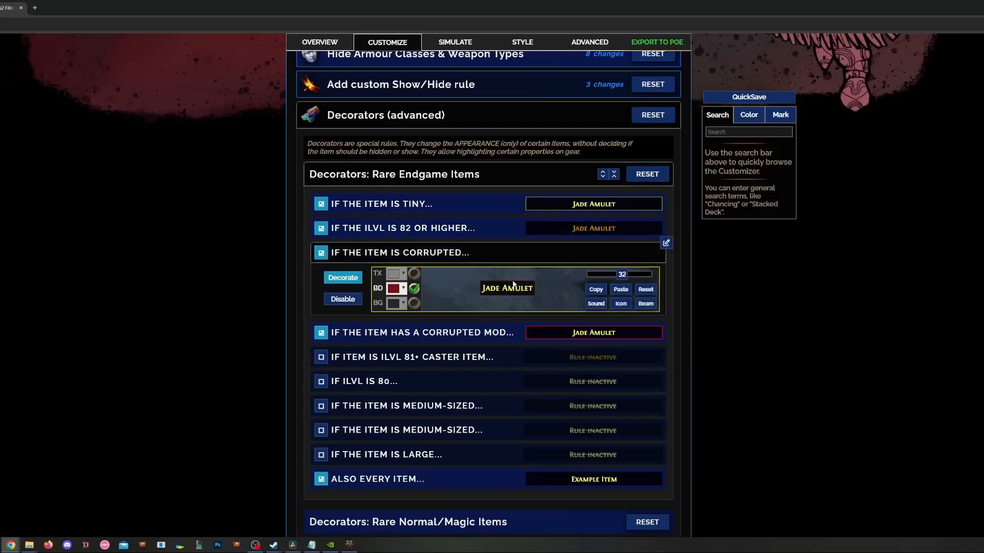
{"action": "mouse_move", "coordinate": [533, 296]}
{"action": "left_click", "coordinate": [507, 259]}
{"action": "left_click", "coordinate": [512, 277]}
{"action": "scroll", "coordinate": [556, 325], "scroll_direction": "down", "scroll_amount": 1}
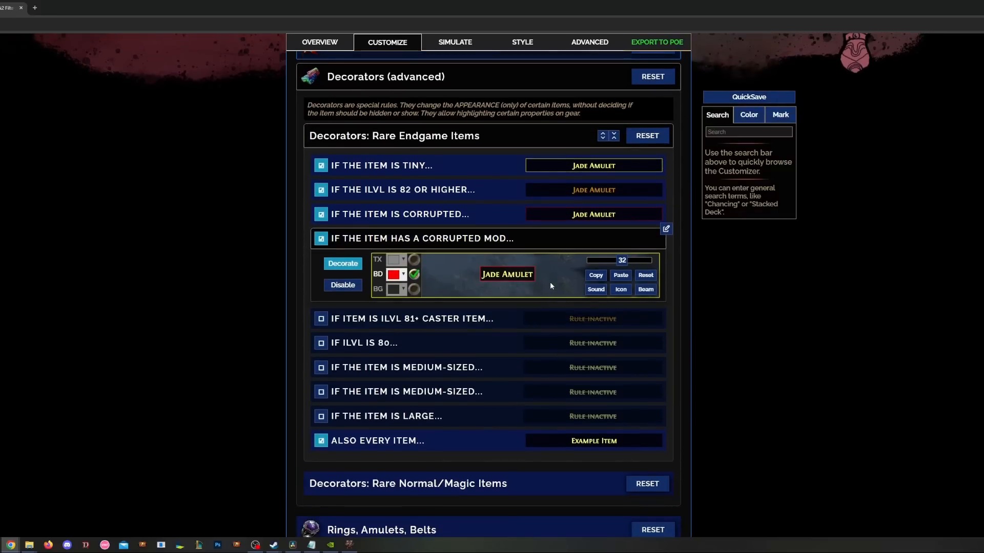
{"action": "left_click", "coordinate": [542, 245]}
{"action": "scroll", "coordinate": [533, 261], "scroll_direction": "down", "scroll_amount": 2}
{"action": "left_click", "coordinate": [488, 307]}
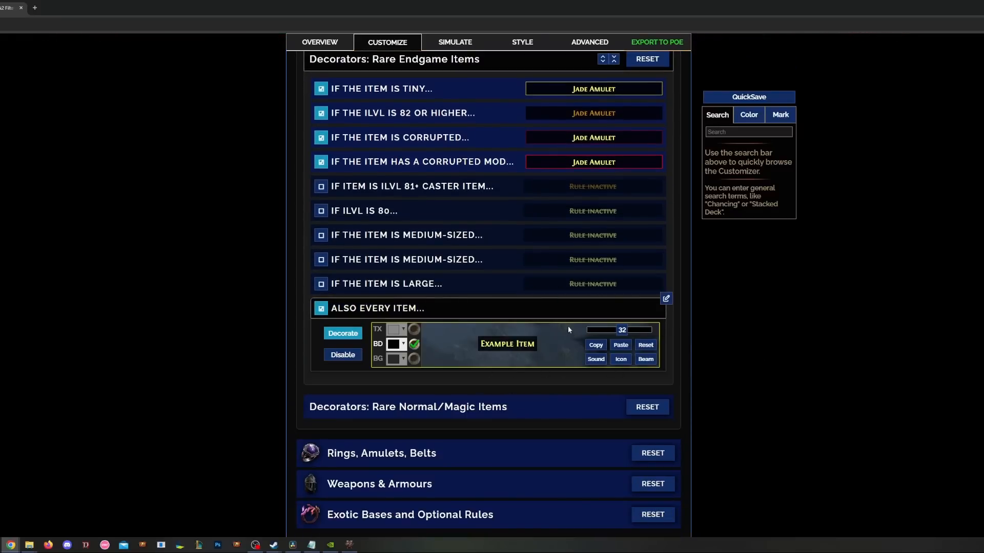
{"action": "left_click", "coordinate": [557, 311]}
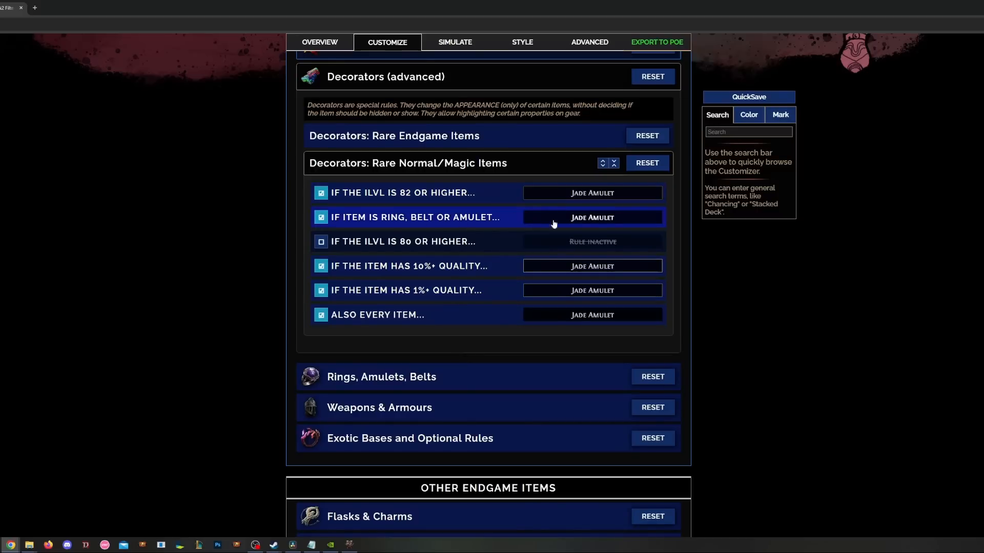
{"action": "left_click", "coordinate": [425, 164]}
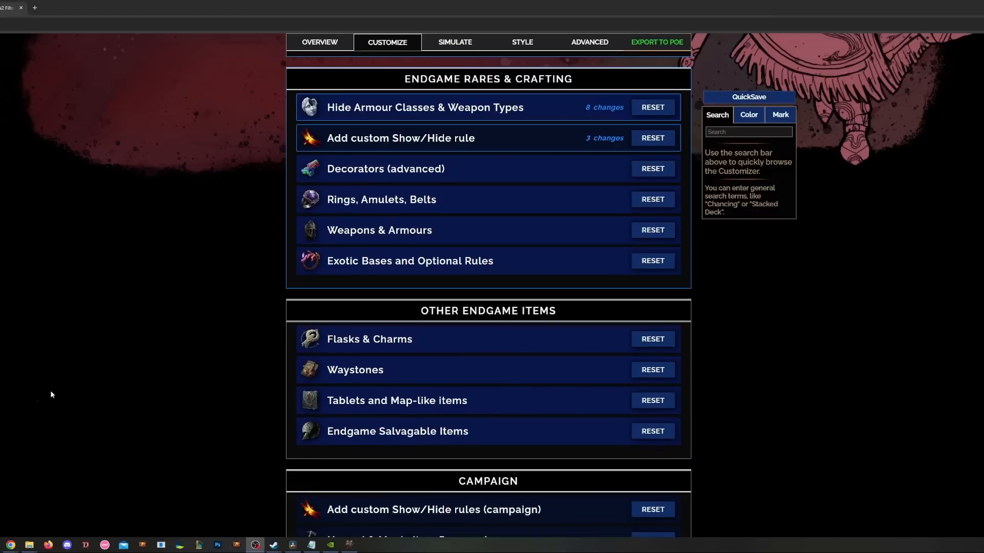
- Turn off the T3 ILVL82+ rule under Amulets+Rings [RARE]
{"action": "left_click", "coordinate": [166, 350]}
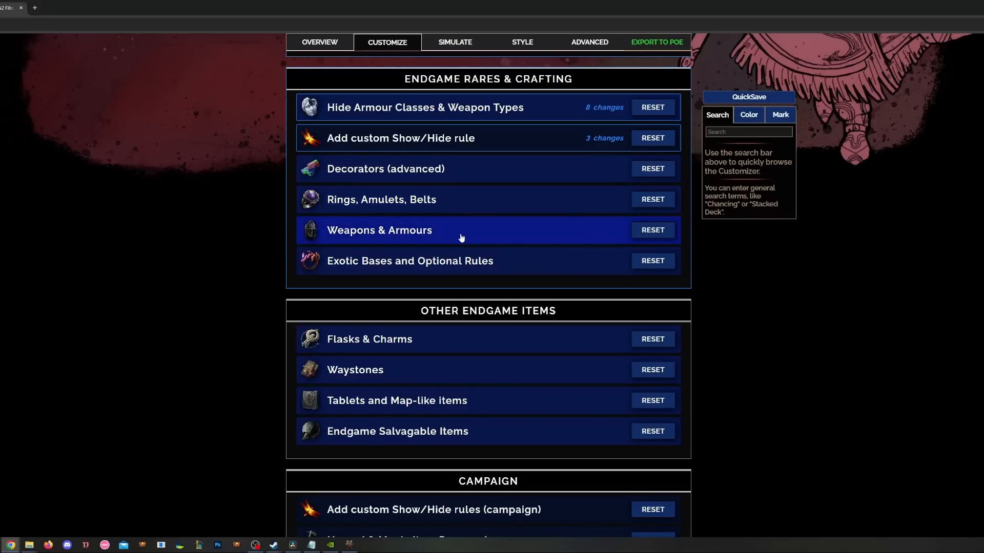
{"action": "left_click", "coordinate": [461, 212]}
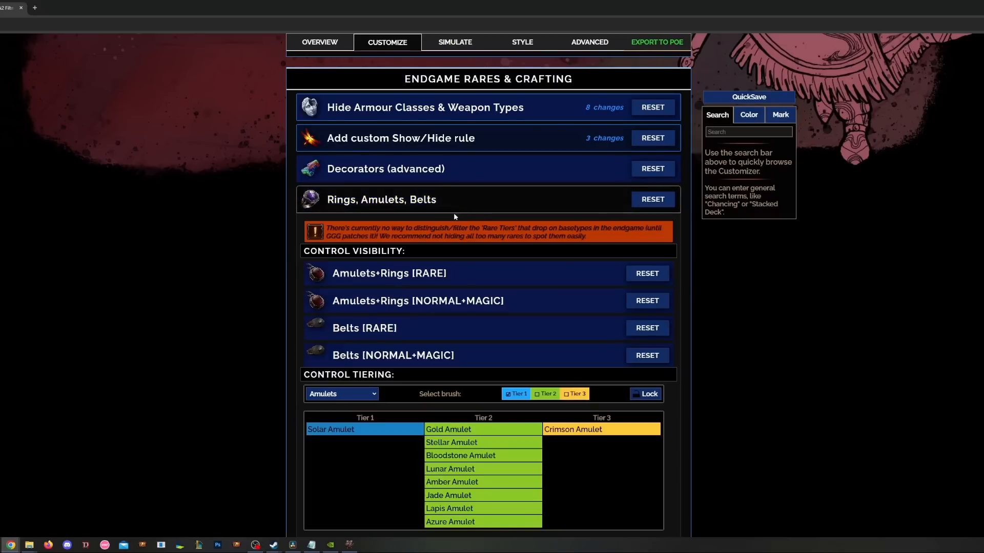
{"action": "scroll", "coordinate": [460, 212], "scroll_direction": "down", "scroll_amount": 4}
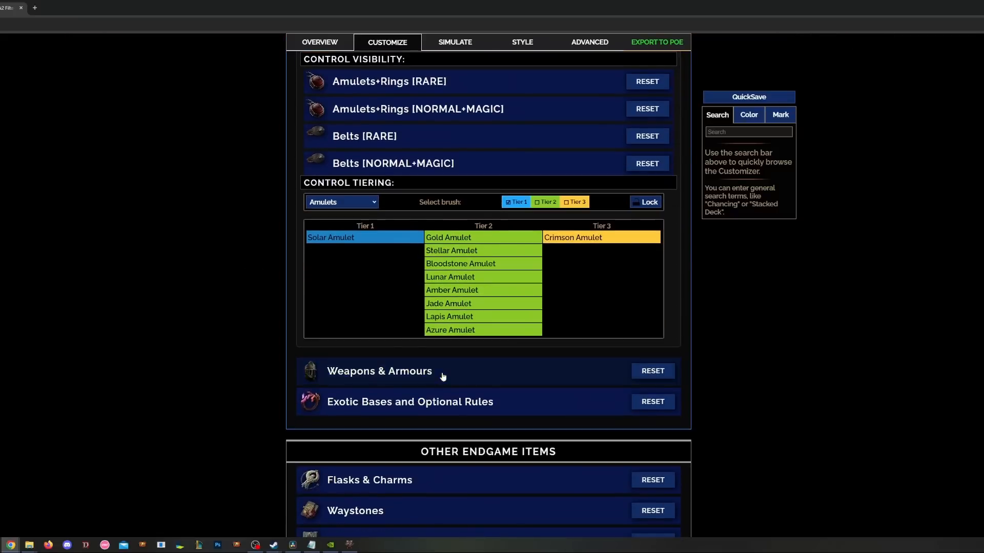
{"action": "left_click", "coordinate": [443, 377]}
{"action": "scroll", "coordinate": [176, 313], "scroll_direction": "up", "scroll_amount": 4}
{"action": "left_click", "coordinate": [415, 247]}
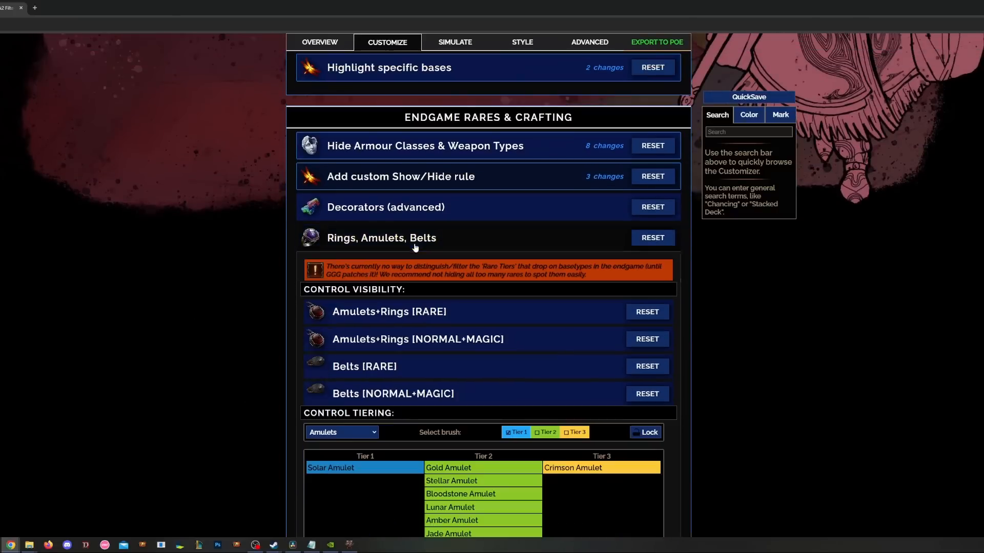
{"action": "scroll", "coordinate": [468, 251], "scroll_direction": "down", "scroll_amount": 2}
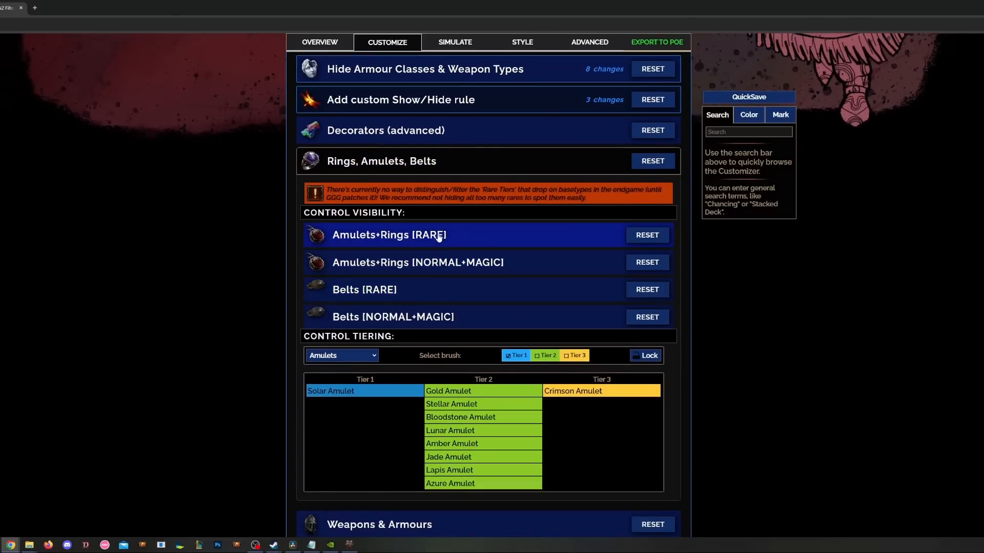
{"action": "left_click", "coordinate": [439, 236]}
{"action": "scroll", "coordinate": [437, 239], "scroll_direction": "down", "scroll_amount": 1}
{"action": "left_click", "coordinate": [419, 290]}
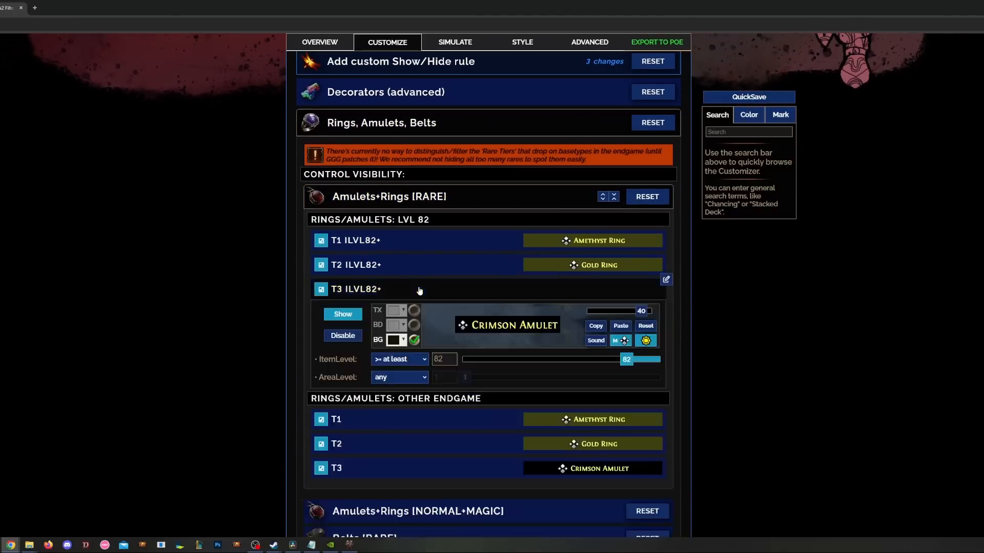
{"action": "scroll", "coordinate": [426, 290], "scroll_direction": "down", "scroll_amount": 1}
{"action": "mouse_move", "coordinate": [492, 292]}
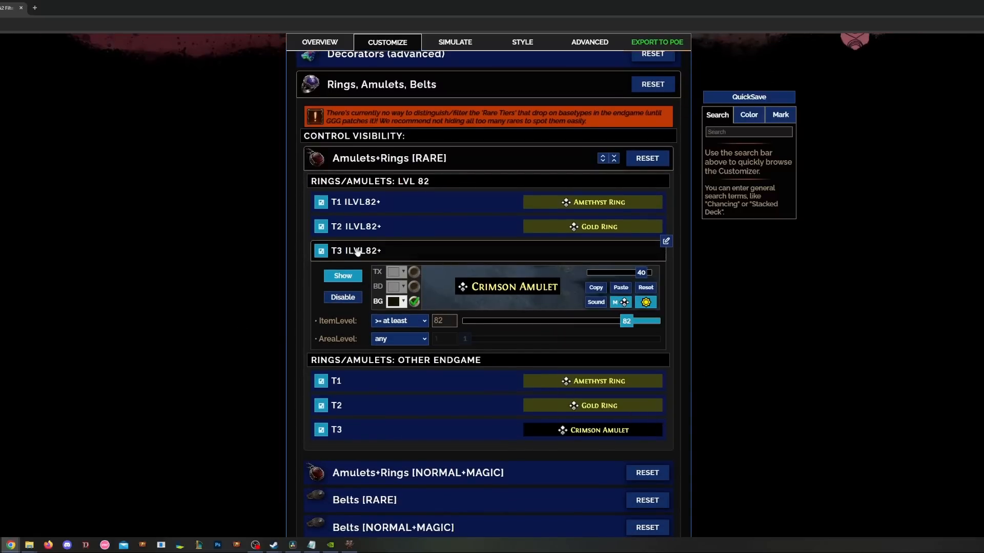
{"action": "mouse_move", "coordinate": [560, 285]}
{"action": "left_click", "coordinate": [341, 298]}
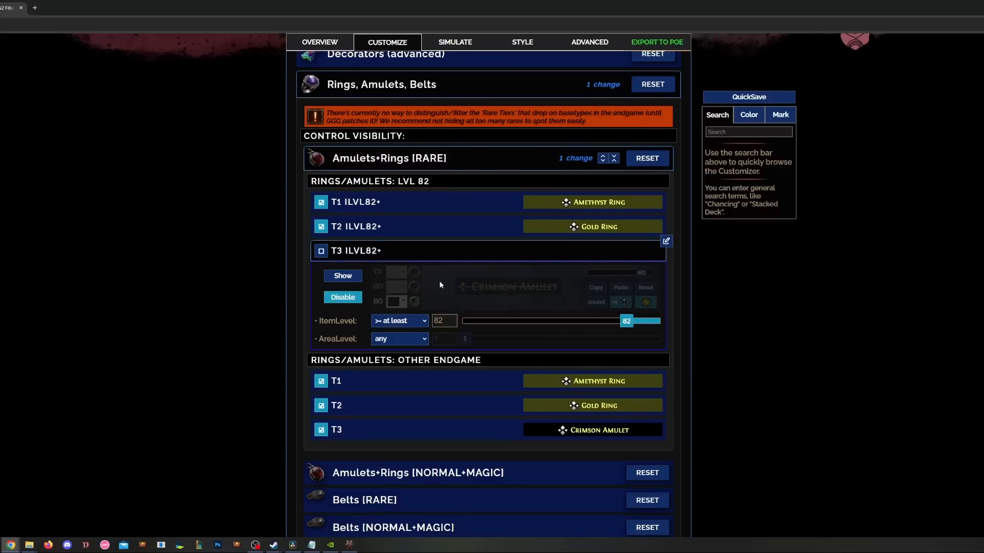
{"action": "scroll", "coordinate": [519, 281], "scroll_direction": "down", "scroll_amount": 6}
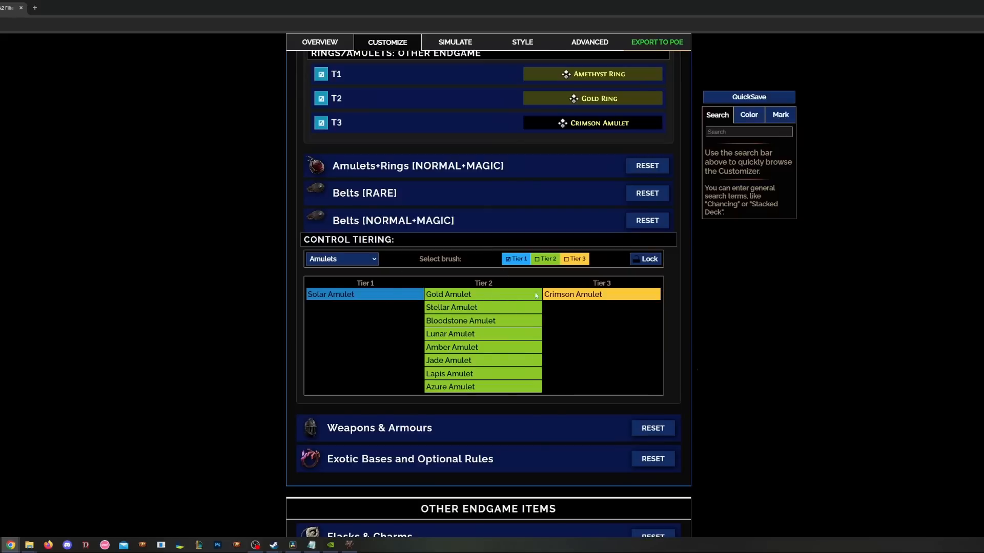
- In Amulets tiering, move Gold Amulet from Tier 2 into Tier 1
{"action": "left_click", "coordinate": [324, 260]}
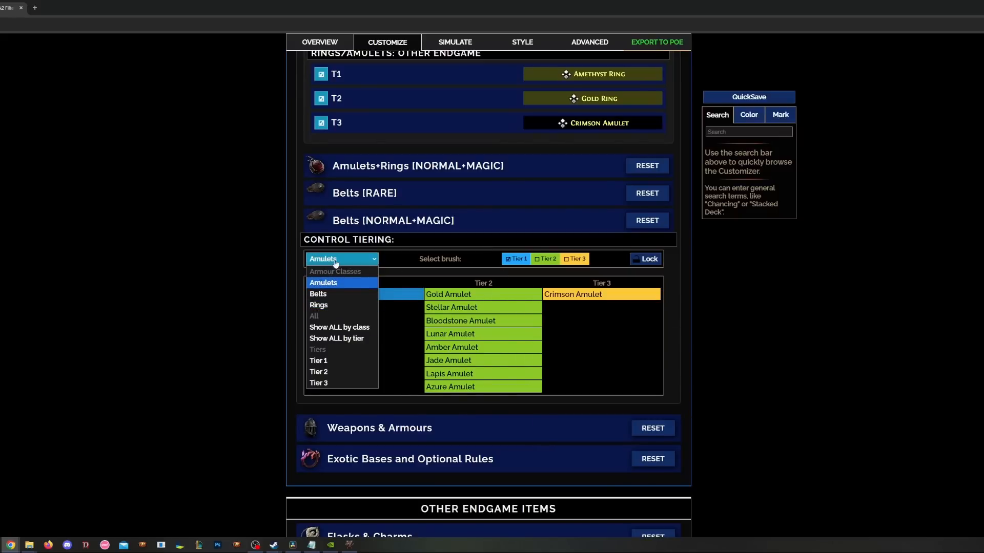
{"action": "left_click", "coordinate": [335, 283]}
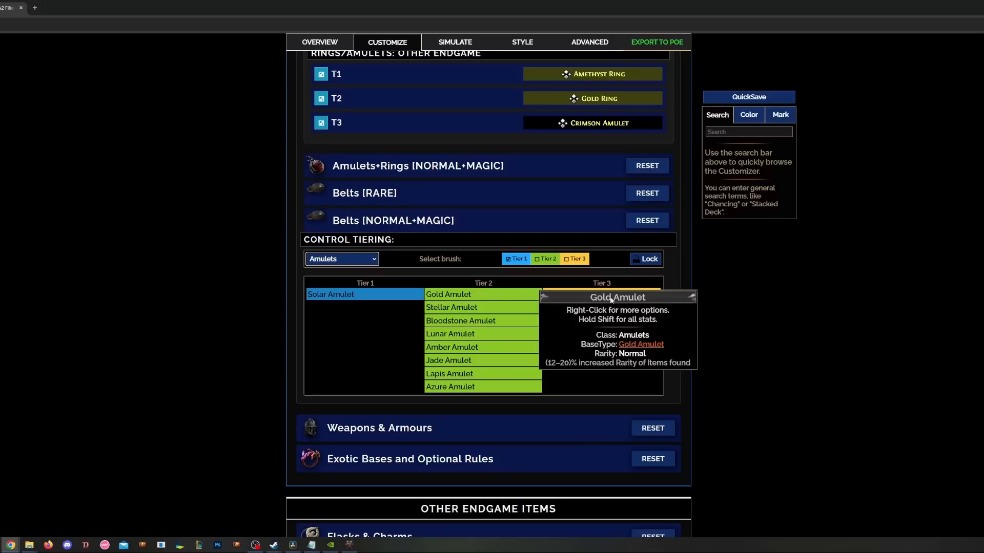
{"action": "mouse_move", "coordinate": [630, 301]}
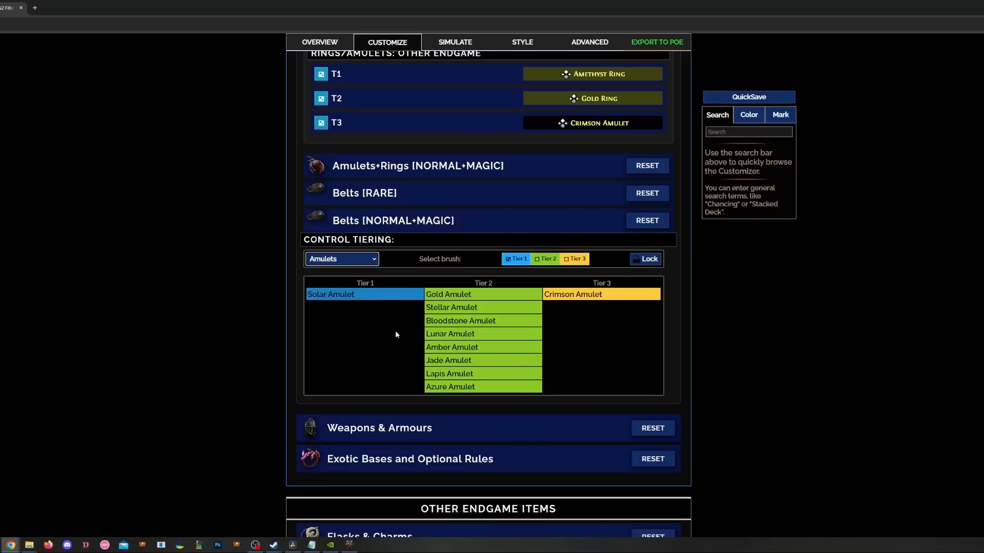
{"action": "left_click", "coordinate": [513, 260]}
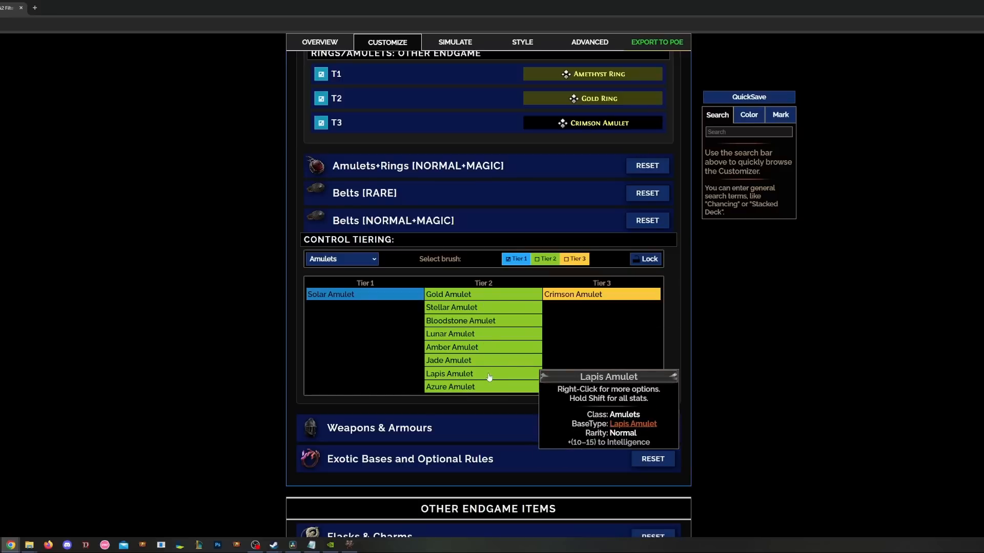
{"action": "left_click", "coordinate": [487, 295]}
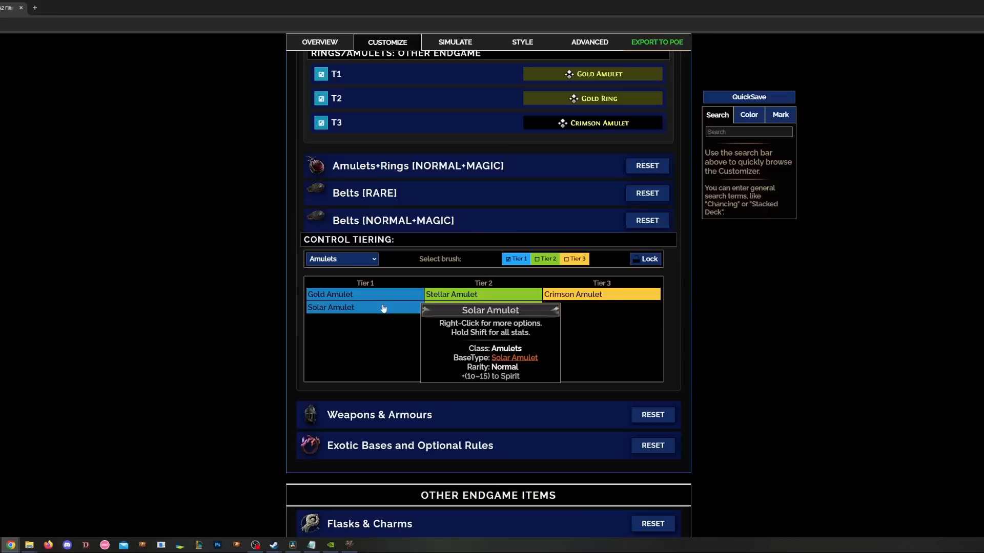
- Inspect the T1 ILVL82+ amulet rule, then collapse Belts [RARE] and Rings, Amulets, Belts
{"action": "scroll", "coordinate": [404, 306], "scroll_direction": "up", "scroll_amount": 7}
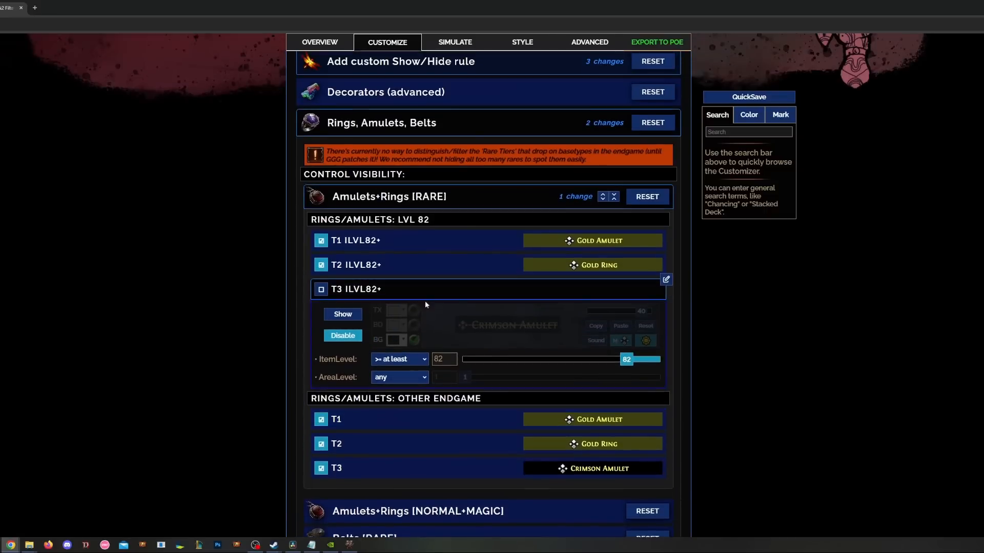
{"action": "left_click", "coordinate": [429, 245]}
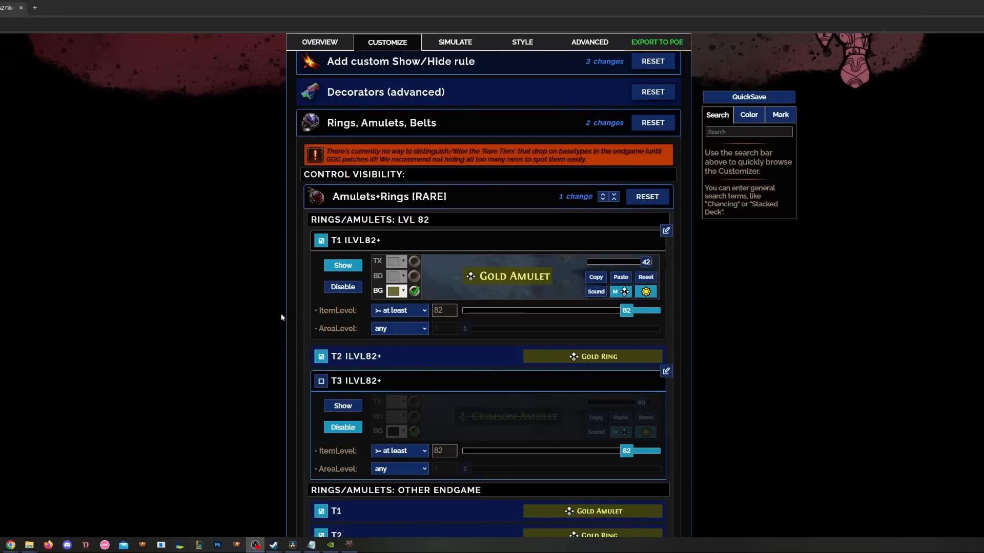
{"action": "scroll", "coordinate": [253, 327], "scroll_direction": "down", "scroll_amount": 8}
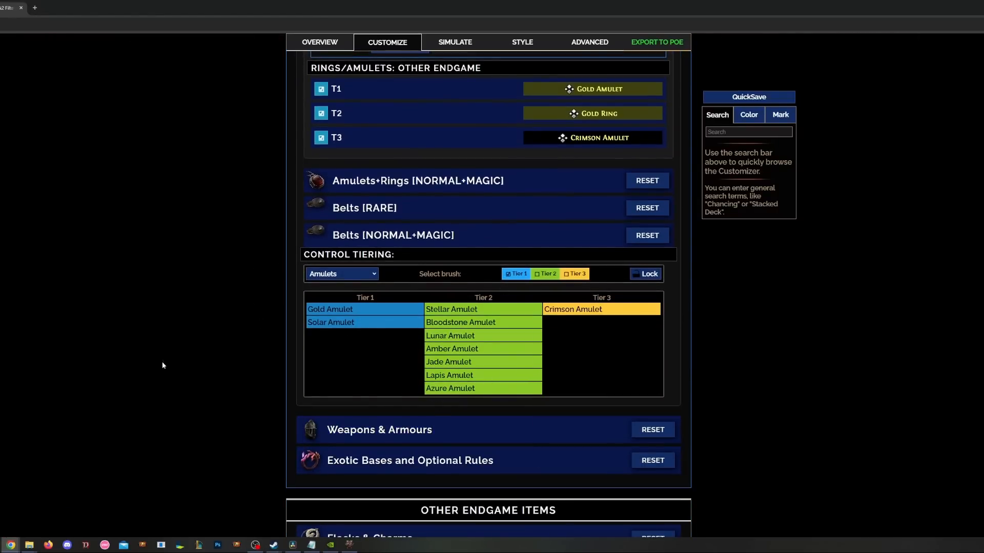
{"action": "scroll", "coordinate": [191, 367], "scroll_direction": "up", "scroll_amount": 1}
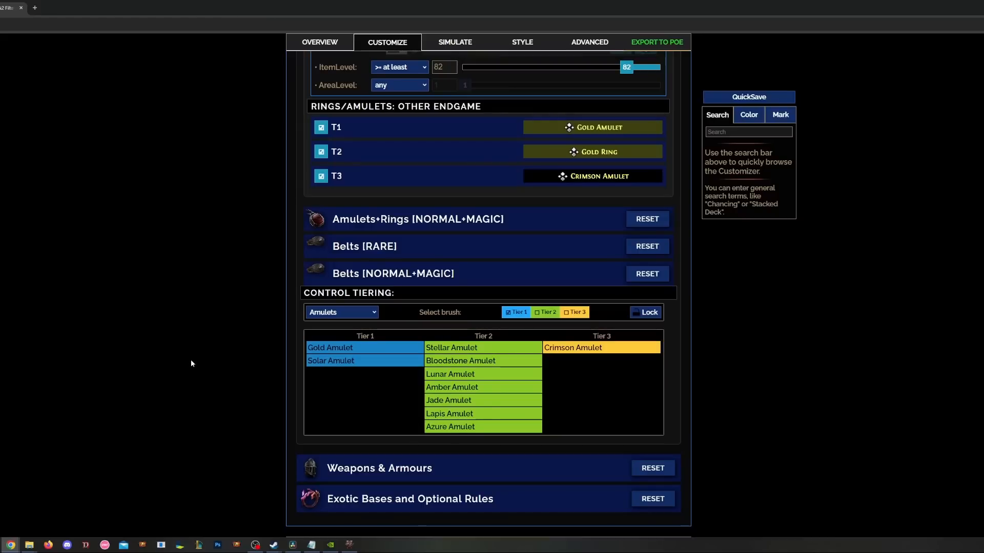
{"action": "scroll", "coordinate": [191, 360], "scroll_direction": "up", "scroll_amount": 1}
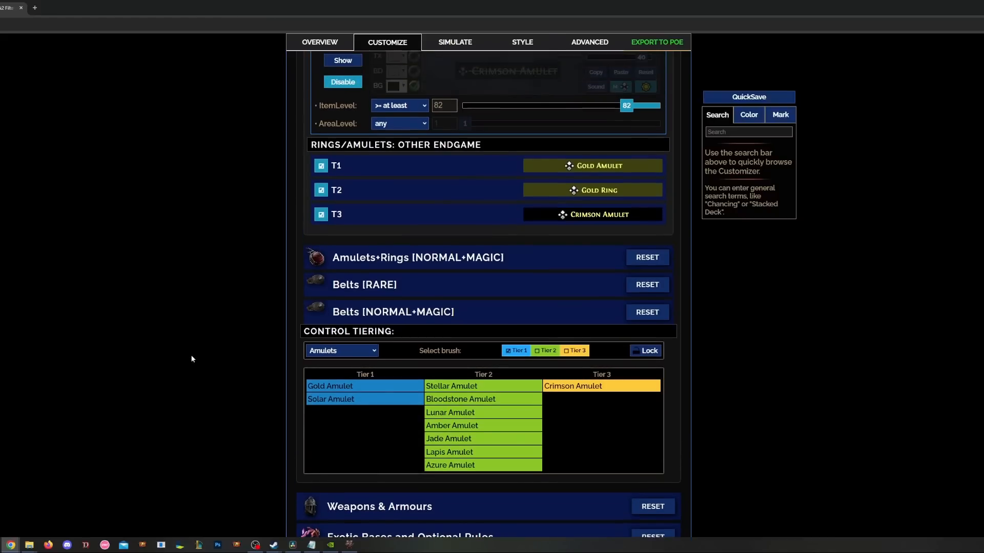
{"action": "scroll", "coordinate": [333, 277], "scroll_direction": "up", "scroll_amount": 4}
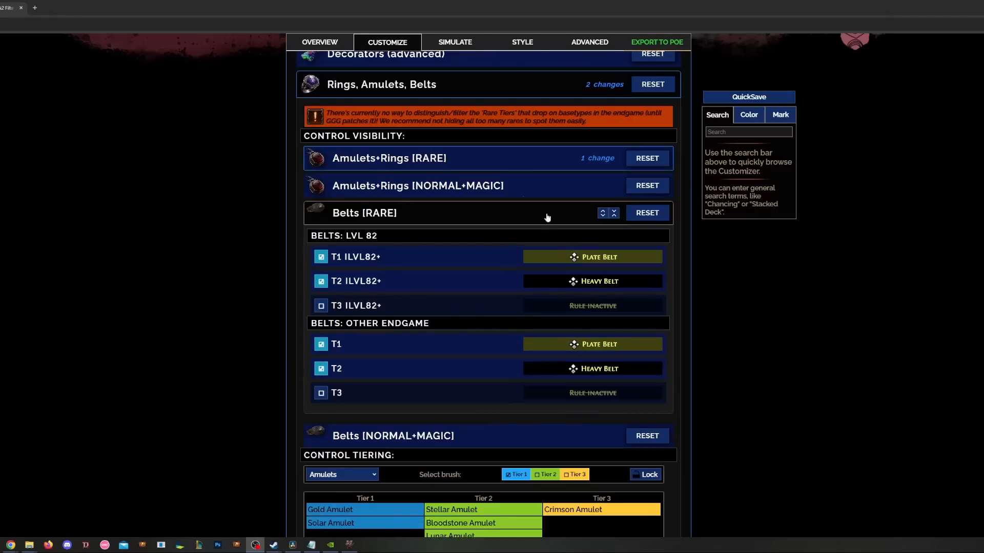
{"action": "left_click", "coordinate": [421, 213]}
{"action": "scroll", "coordinate": [431, 205], "scroll_direction": "down", "scroll_amount": 1}
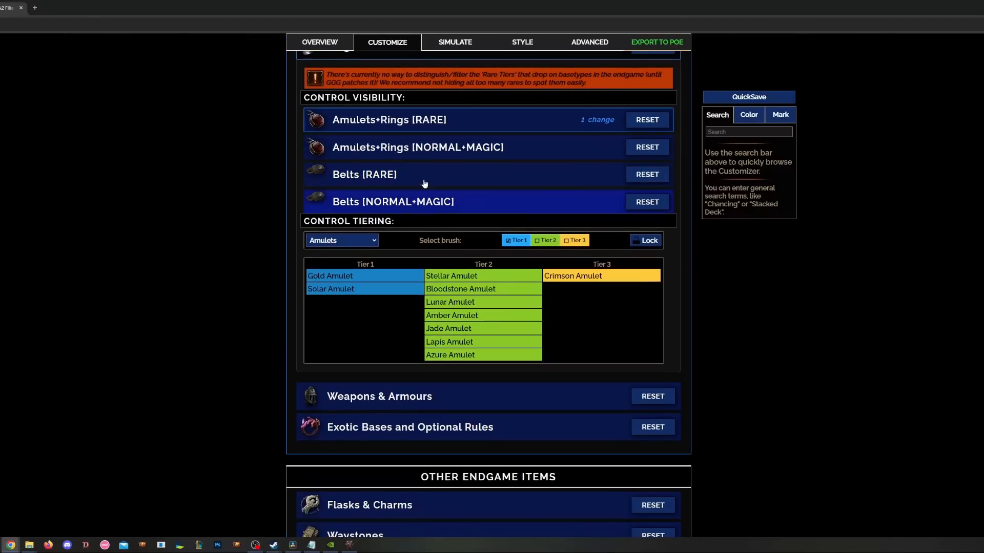
{"action": "scroll", "coordinate": [444, 249], "scroll_direction": "up", "scroll_amount": 2}
{"action": "left_click", "coordinate": [406, 134]}
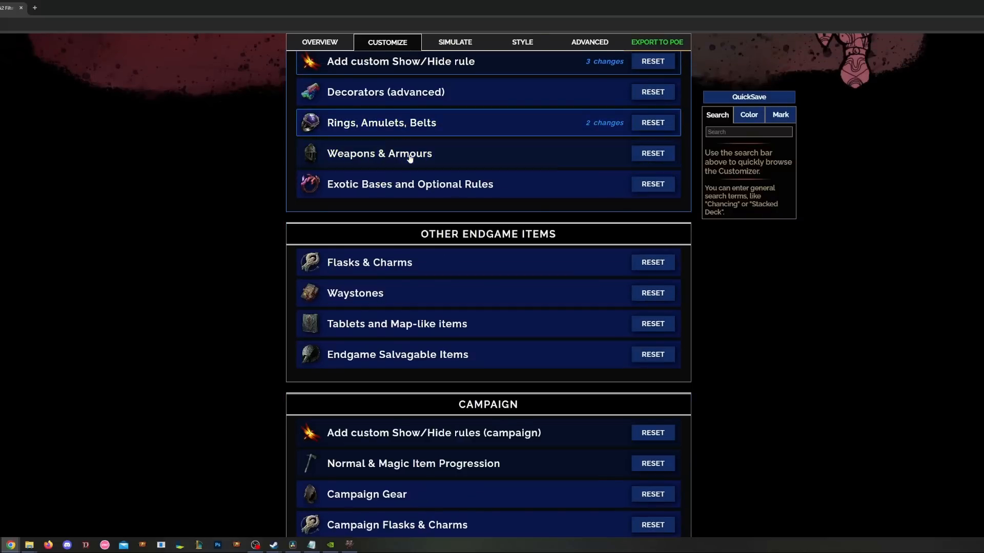
- Review Weapons & Armours Energy Shield tiering, trying the Tier 4, Tier 3 and Tier 1 brushes
{"action": "left_click", "coordinate": [405, 157]}
{"action": "scroll", "coordinate": [674, 343], "scroll_direction": "down", "scroll_amount": 2}
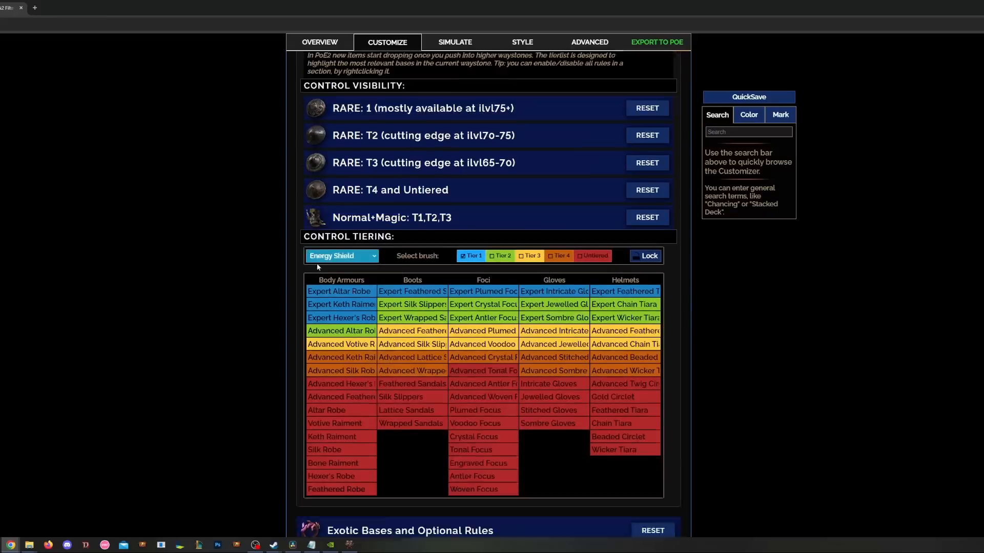
{"action": "scroll", "coordinate": [451, 420], "scroll_direction": "down", "scroll_amount": 3}
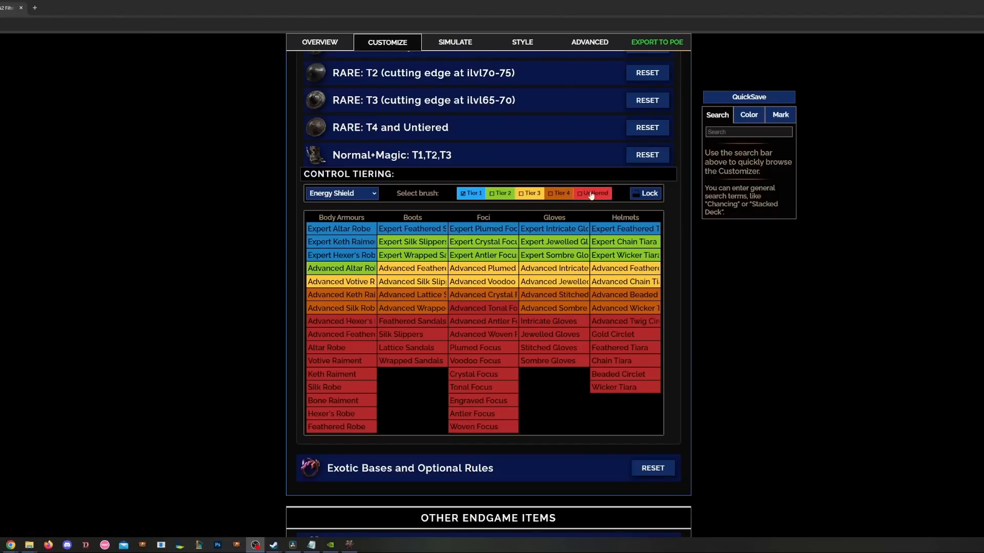
{"action": "left_click", "coordinate": [554, 197]}
{"action": "left_click", "coordinate": [525, 197]}
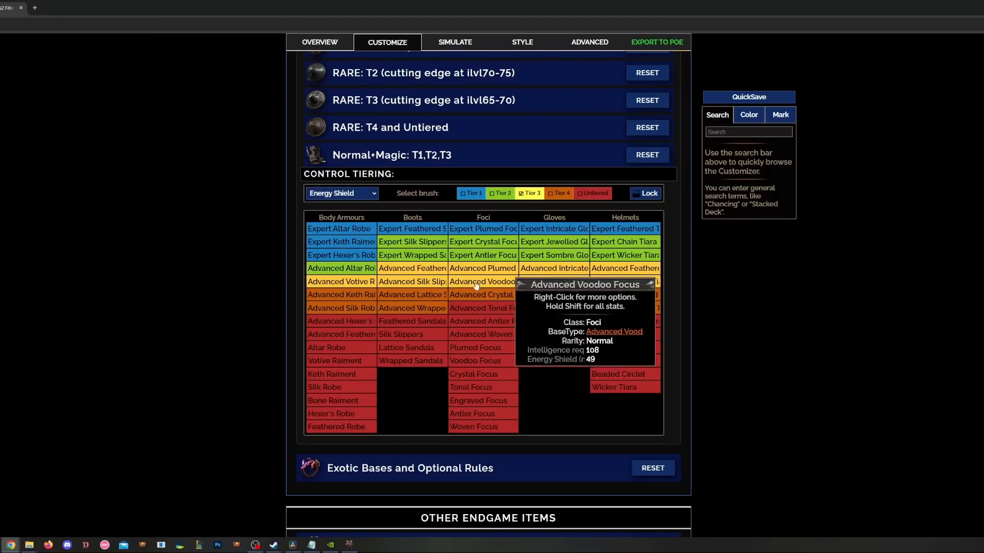
{"action": "left_click", "coordinate": [462, 195]}
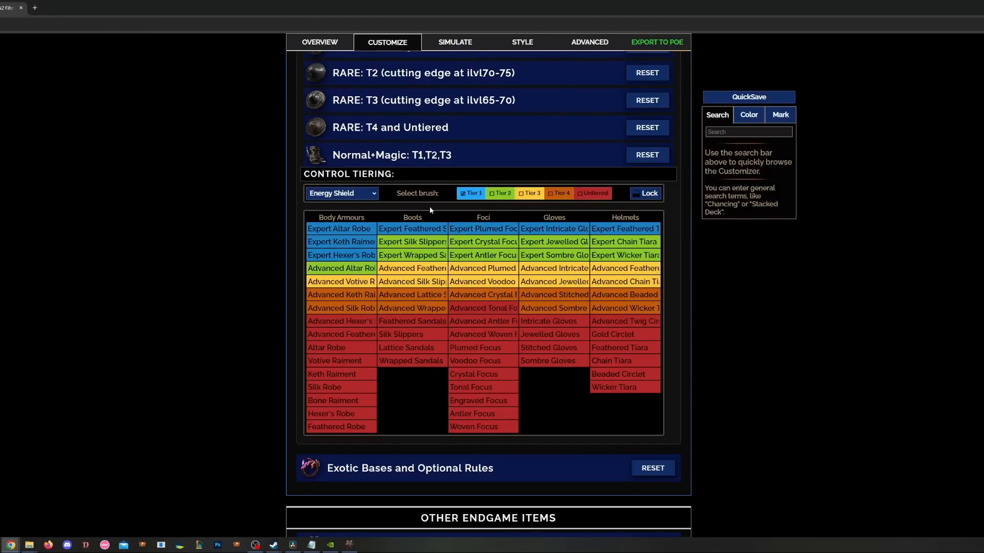
{"action": "scroll", "coordinate": [427, 213], "scroll_direction": "up", "scroll_amount": 3}
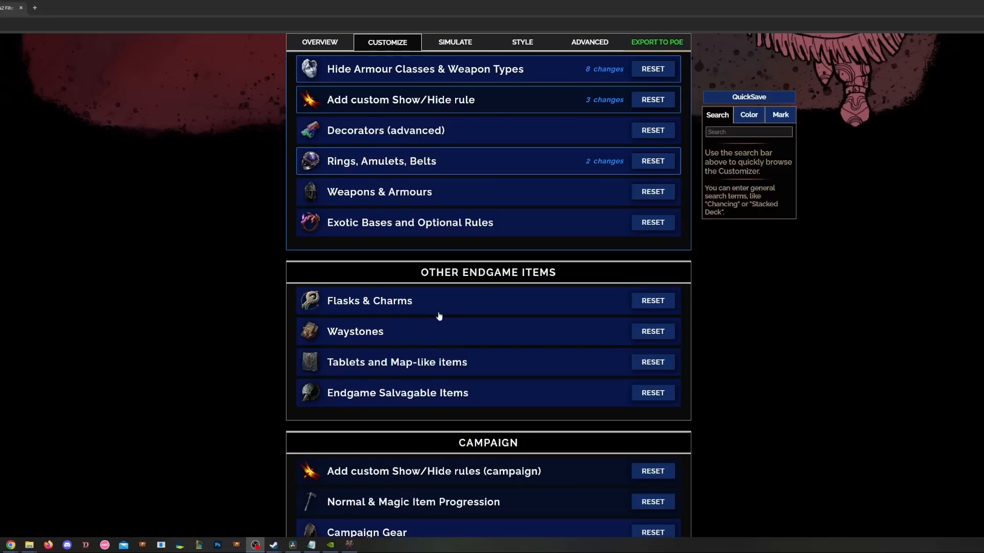
- Glance at Flasks & Charms, then expand Waystones and peek at Special Waystones rules
{"action": "left_click", "coordinate": [409, 304]}
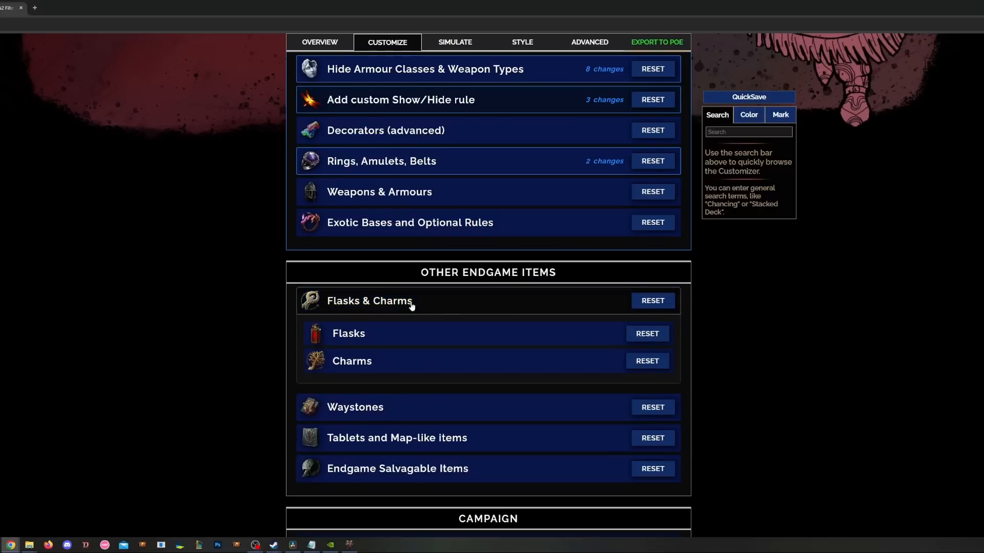
{"action": "scroll", "coordinate": [433, 294], "scroll_direction": "down", "scroll_amount": 2}
{"action": "left_click", "coordinate": [461, 191]}
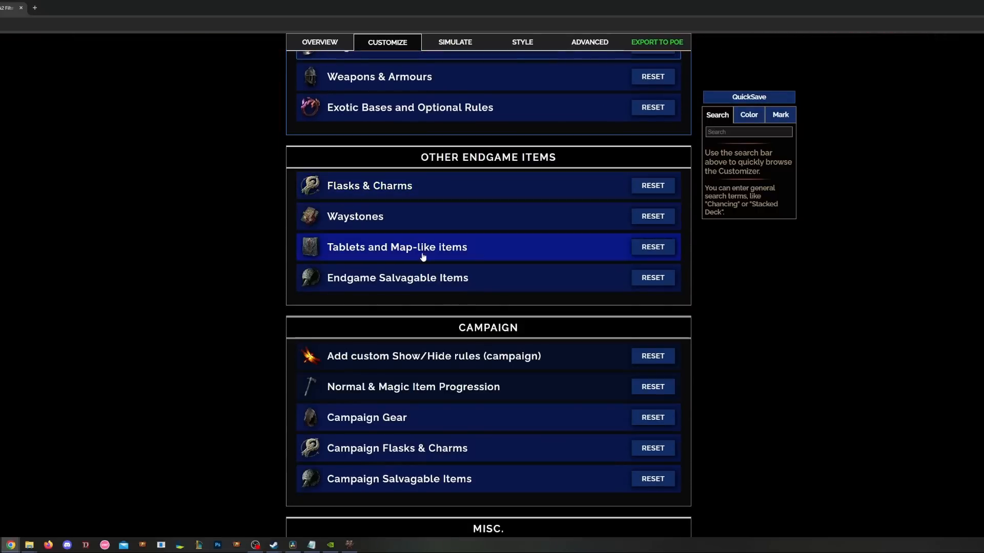
{"action": "left_click", "coordinate": [437, 216]}
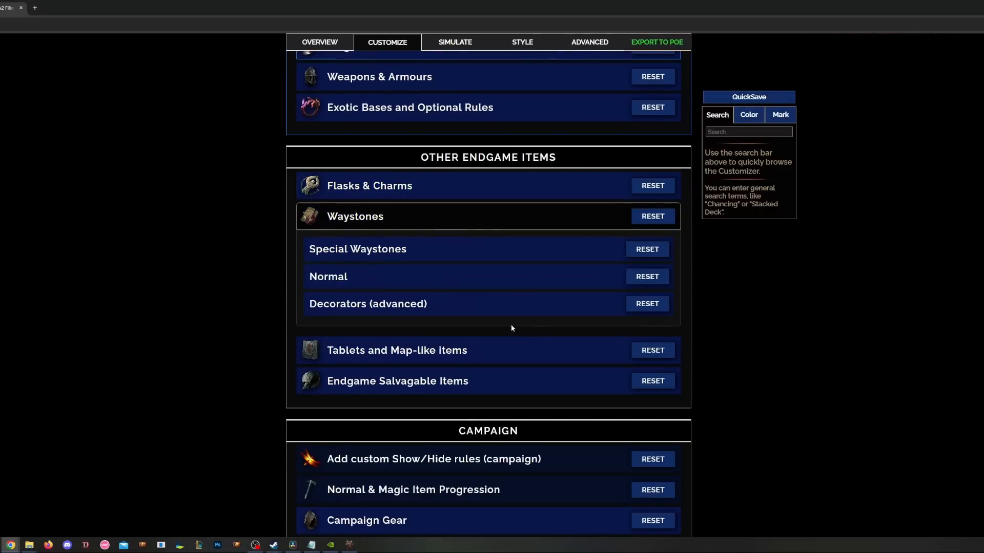
{"action": "left_click", "coordinate": [446, 252]}
{"action": "scroll", "coordinate": [158, 309], "scroll_direction": "down", "scroll_amount": 1}
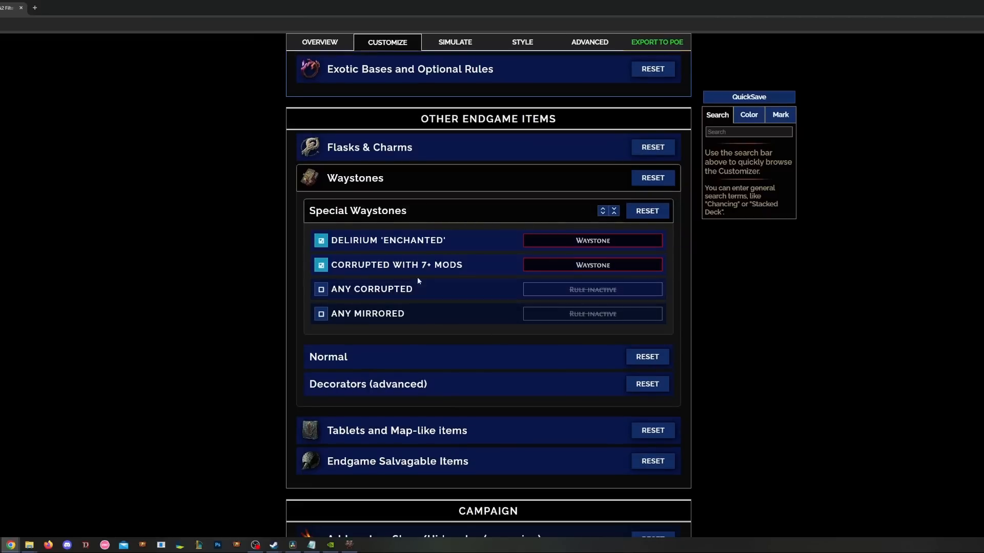
{"action": "left_click", "coordinate": [428, 210]}
- Expand the Normal Waystones rules and look through tiers 16 down to 1
{"action": "scroll", "coordinate": [422, 210], "scroll_direction": "down", "scroll_amount": 1}
{"action": "left_click", "coordinate": [423, 210]}
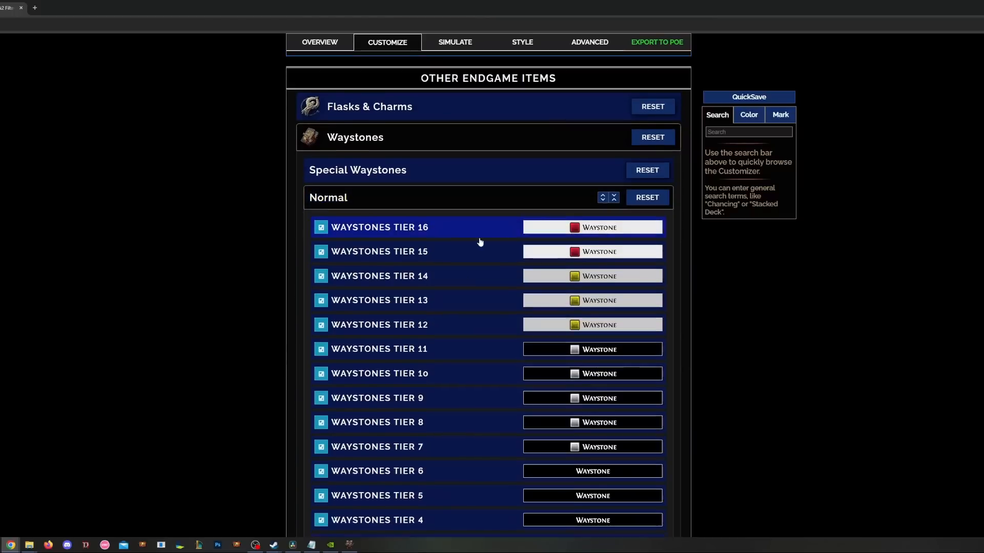
{"action": "scroll", "coordinate": [417, 242], "scroll_direction": "down", "scroll_amount": 2}
{"action": "scroll", "coordinate": [231, 345], "scroll_direction": "down", "scroll_amount": 4}
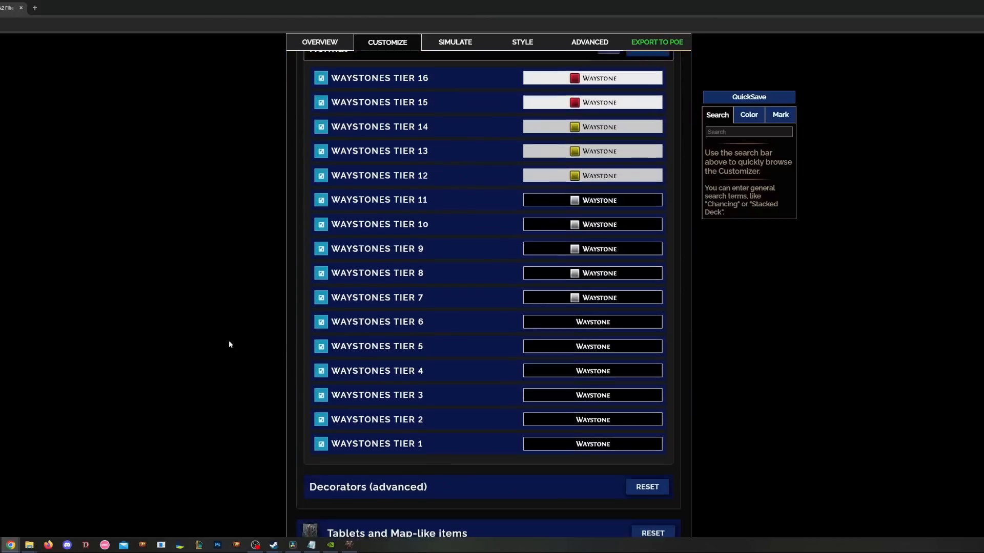
{"action": "scroll", "coordinate": [231, 333], "scroll_direction": "up", "scroll_amount": 4}
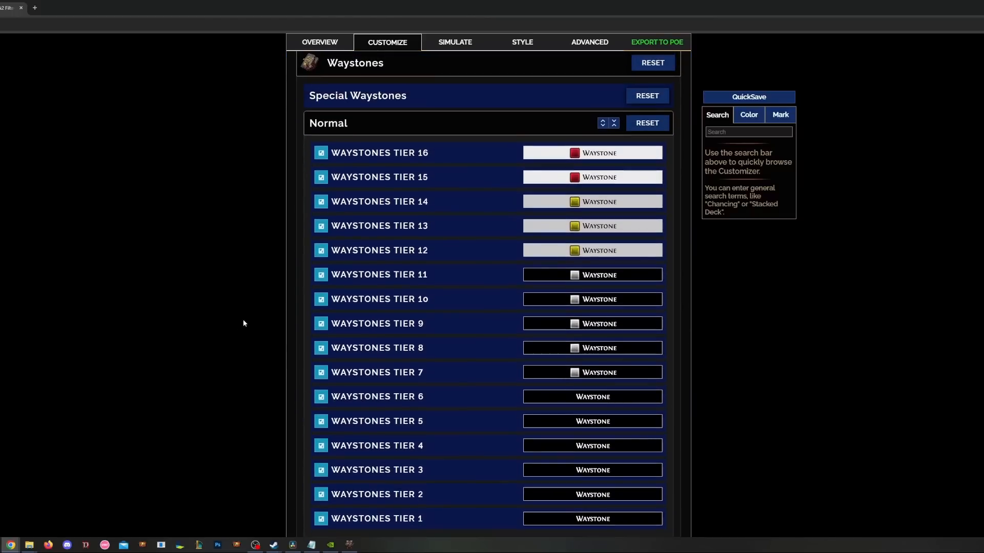
{"action": "scroll", "coordinate": [244, 322], "scroll_direction": "down", "scroll_amount": 1}
{"action": "scroll", "coordinate": [246, 321], "scroll_direction": "up", "scroll_amount": 1}
{"action": "scroll", "coordinate": [260, 302], "scroll_direction": "down", "scroll_amount": 1}
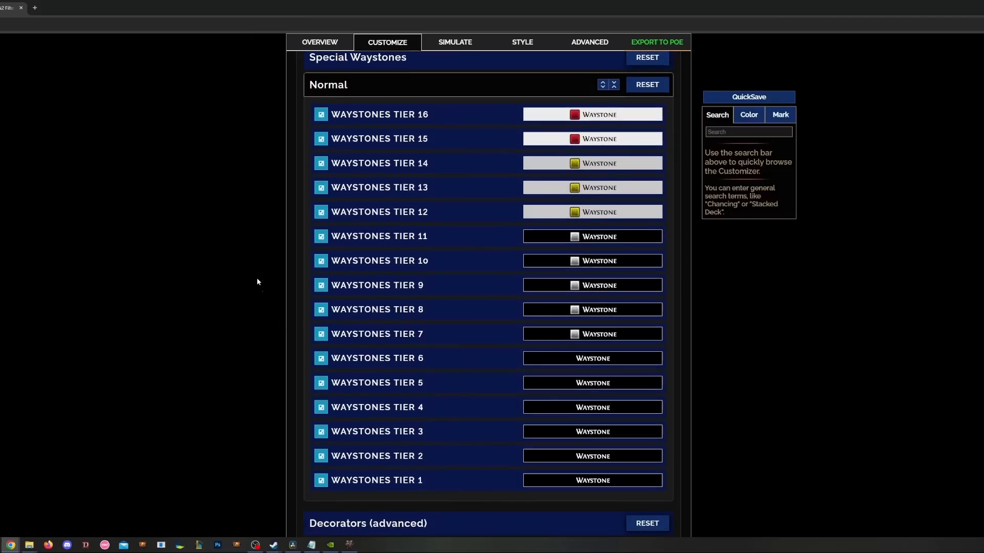
- Untick Waystones Tiers 1 through 14, keeping 15 and 16 shown, then collapse Normal
{"action": "left_click", "coordinate": [319, 481]}
{"action": "left_click", "coordinate": [320, 456]}
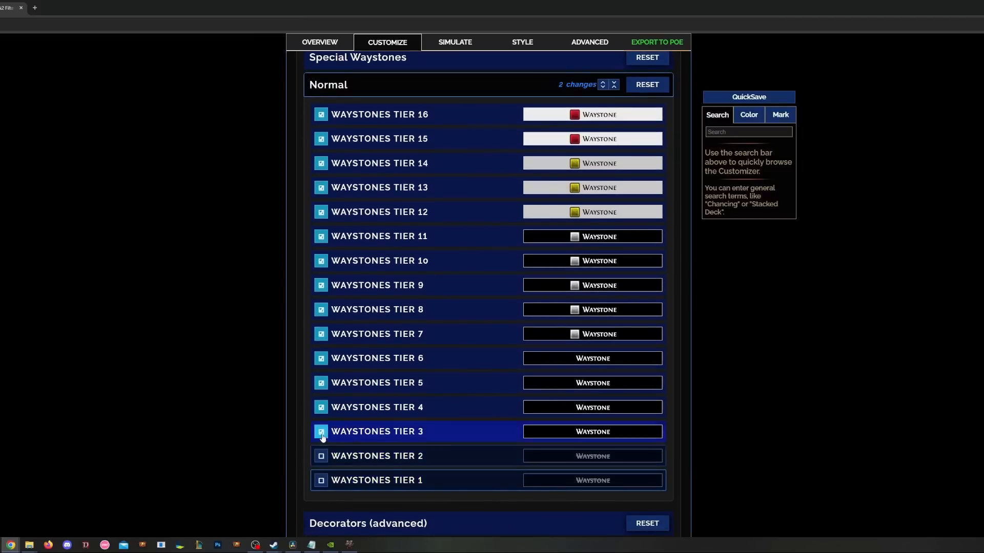
{"action": "left_click", "coordinate": [321, 431]}
{"action": "left_click", "coordinate": [320, 408]}
{"action": "left_click", "coordinate": [321, 382]}
{"action": "left_click", "coordinate": [321, 358]}
{"action": "left_click", "coordinate": [321, 334]}
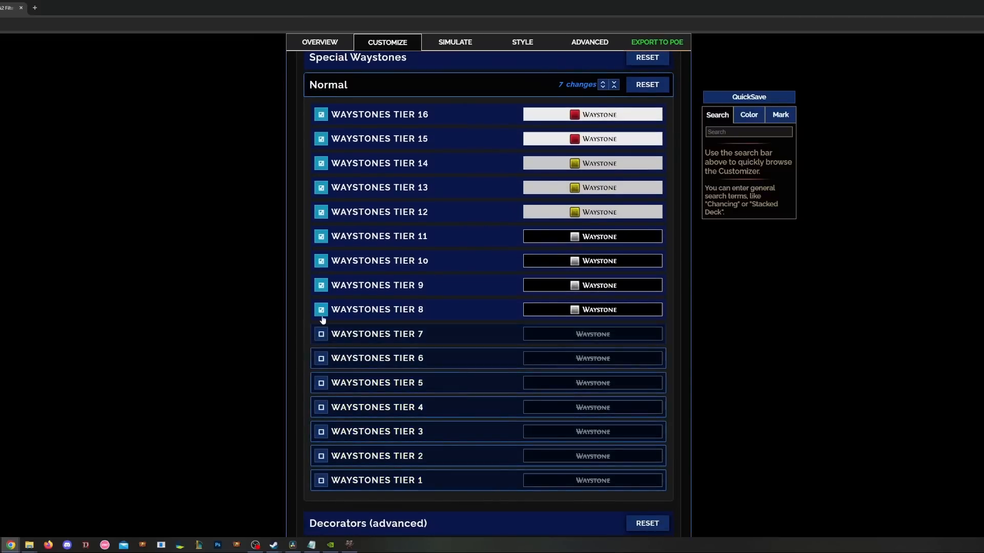
{"action": "left_click", "coordinate": [321, 310]}
{"action": "left_click", "coordinate": [322, 286]}
{"action": "left_click", "coordinate": [321, 285]}
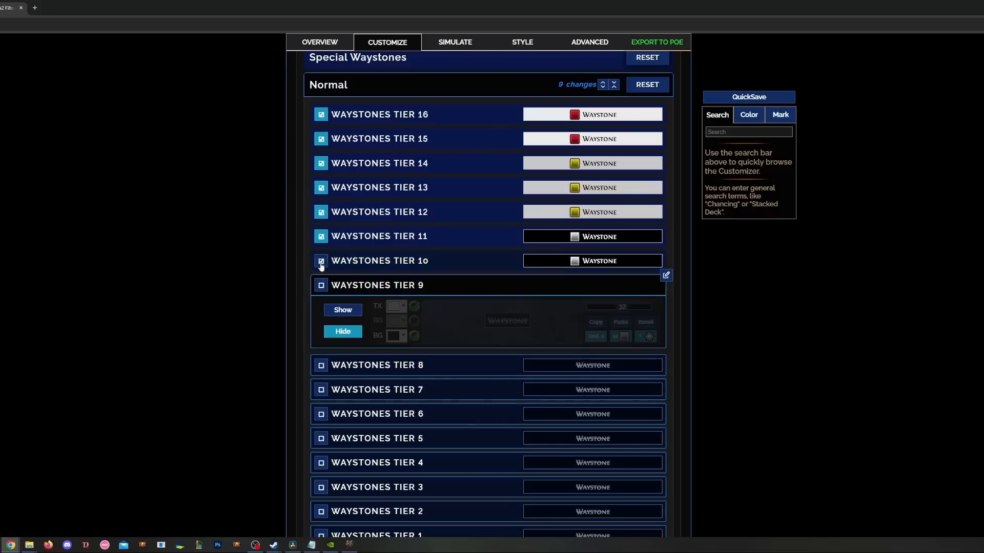
{"action": "left_click", "coordinate": [321, 261]}
{"action": "left_click", "coordinate": [320, 236]}
{"action": "left_click", "coordinate": [321, 212]}
{"action": "left_click", "coordinate": [321, 188]}
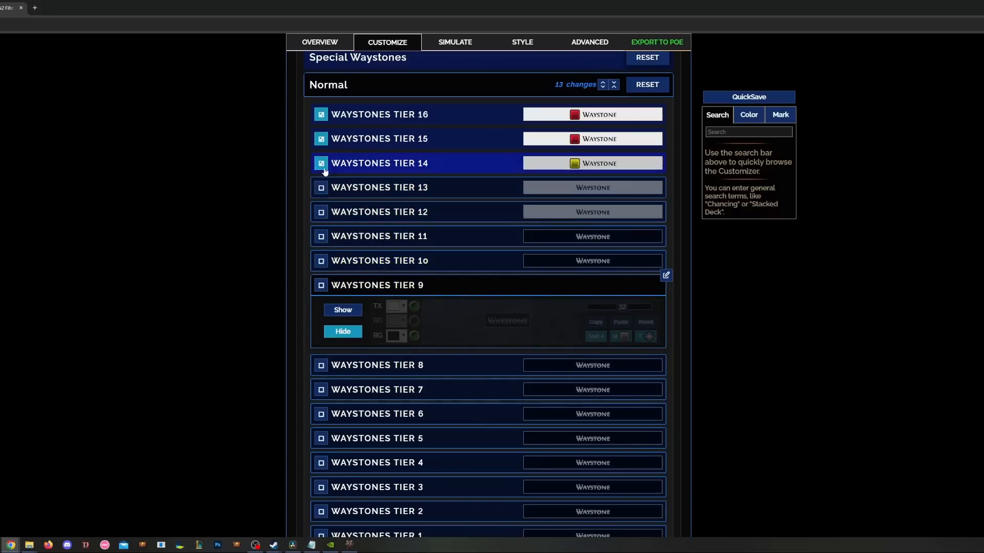
{"action": "left_click", "coordinate": [323, 164]}
{"action": "left_click", "coordinate": [473, 290]}
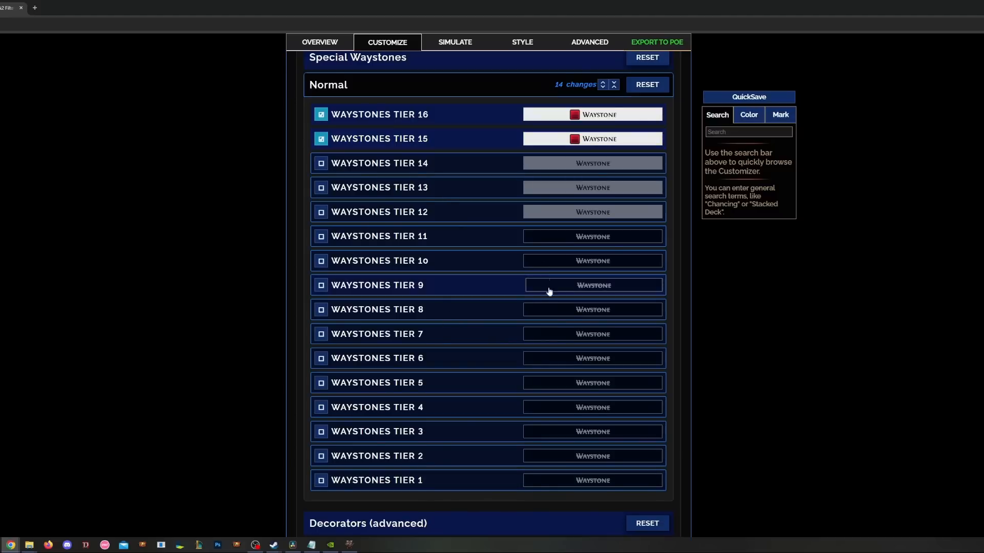
{"action": "left_click", "coordinate": [423, 83]}
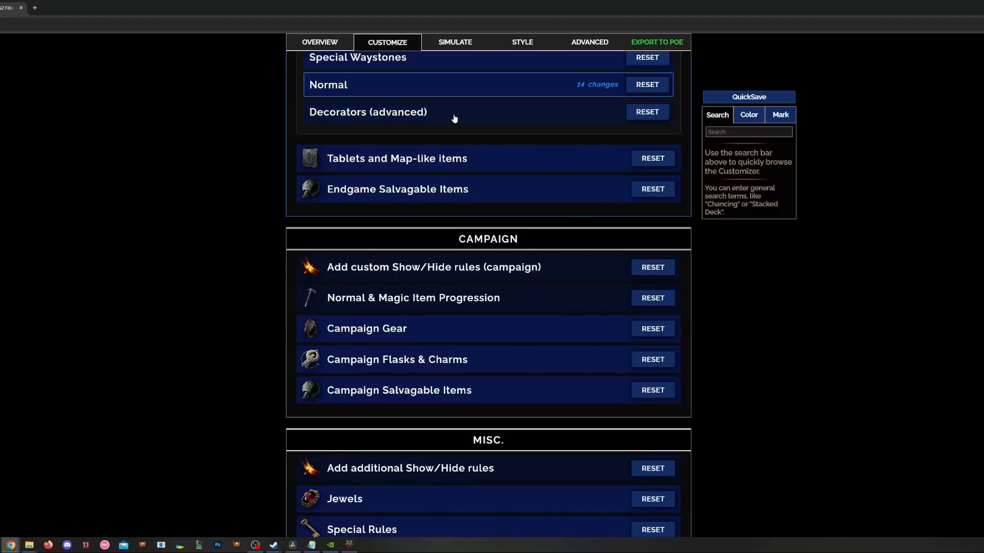
- Browse the Map Fragments, Splinters, Ascendancy Keys and Vault Keys rules under Tablets and Map-like items
{"action": "left_click", "coordinate": [454, 115]}
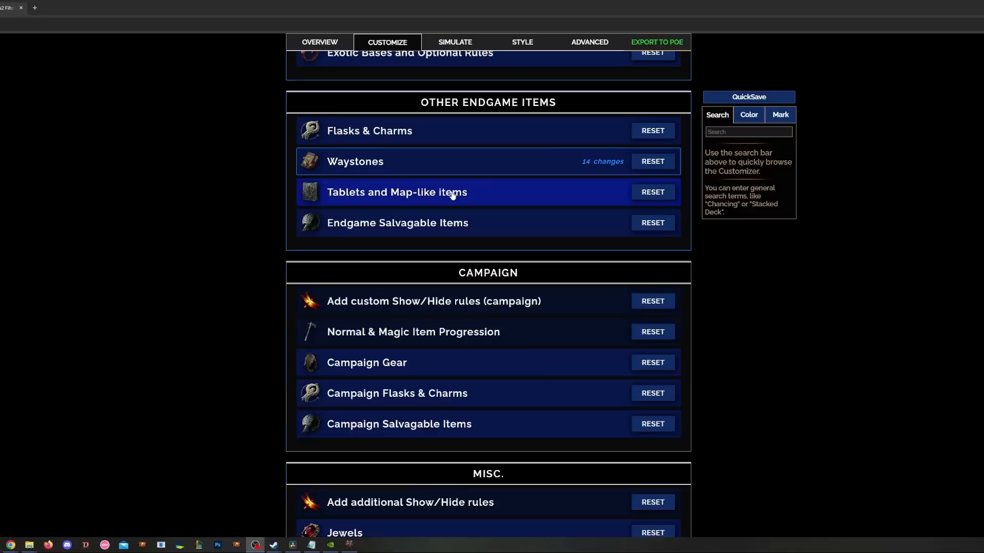
{"action": "left_click", "coordinate": [450, 199]}
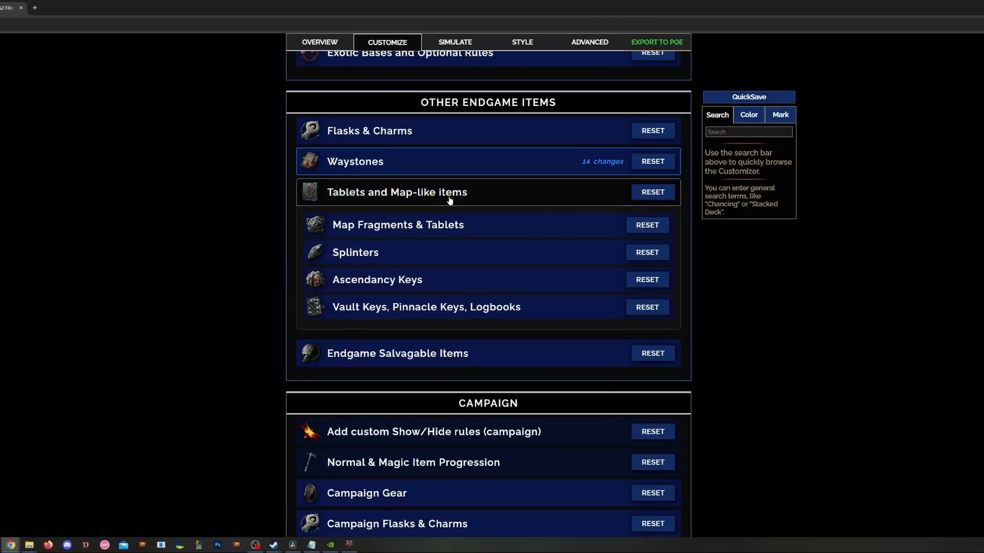
{"action": "left_click", "coordinate": [411, 231]}
{"action": "scroll", "coordinate": [459, 308], "scroll_direction": "down", "scroll_amount": 1}
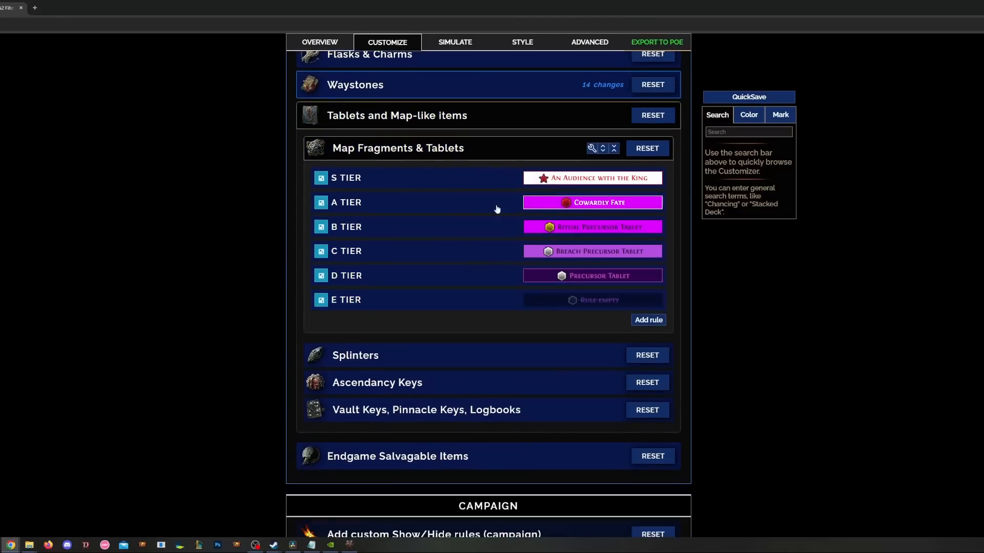
{"action": "left_click", "coordinate": [437, 147]}
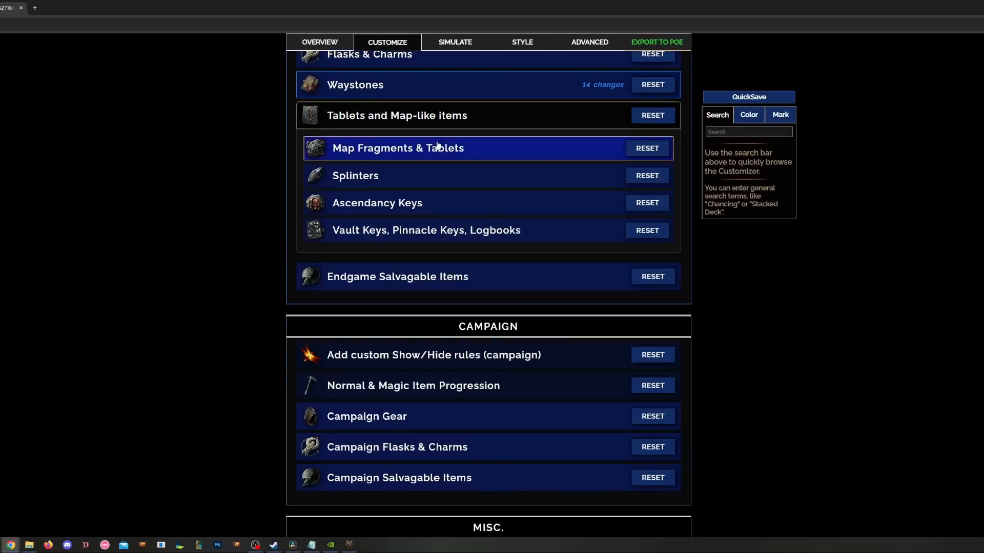
{"action": "left_click", "coordinate": [408, 175]}
{"action": "left_click", "coordinate": [461, 178]}
{"action": "left_click", "coordinate": [418, 210]}
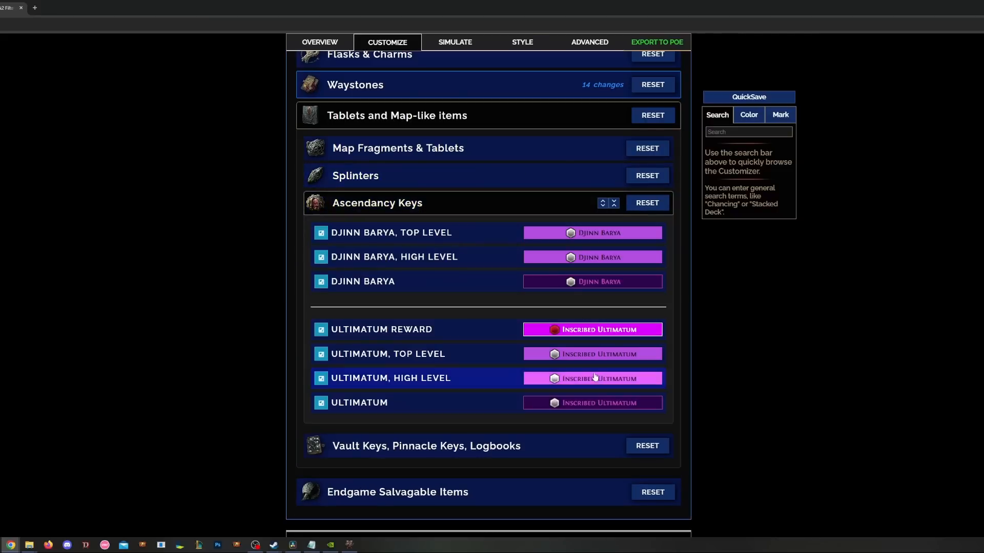
{"action": "left_click", "coordinate": [451, 210]}
{"action": "left_click", "coordinate": [427, 230]}
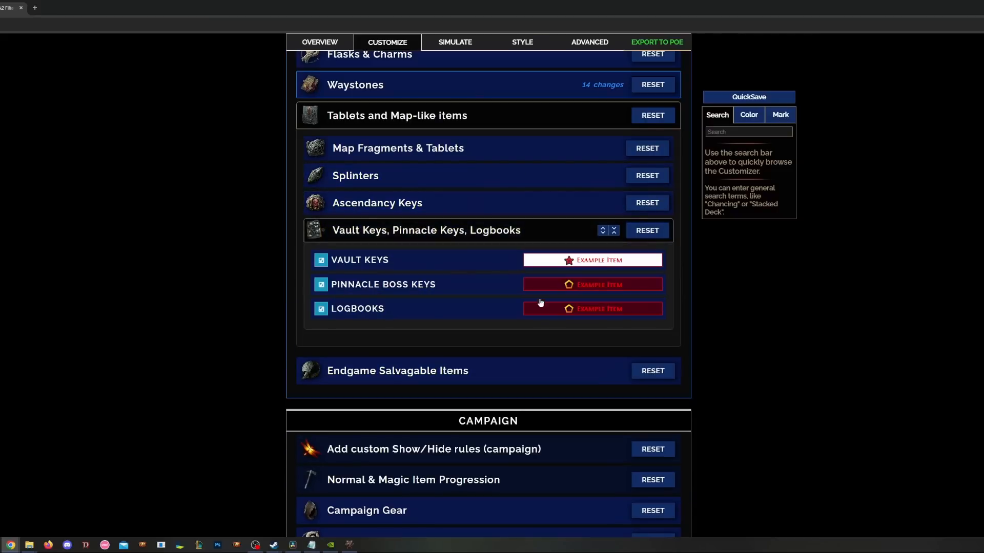
{"action": "left_click", "coordinate": [461, 231]}
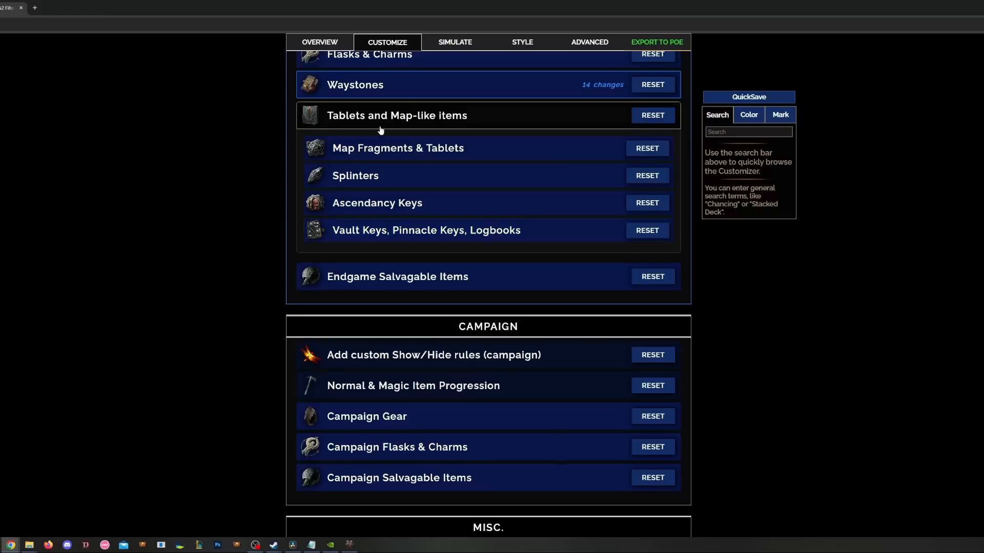
- Untick the 2+ Whetstones, 2+ Etchers, 2+ Armourers and 1 Armourer salvage rules
{"action": "left_click", "coordinate": [412, 124]}
{"action": "left_click", "coordinate": [417, 148]}
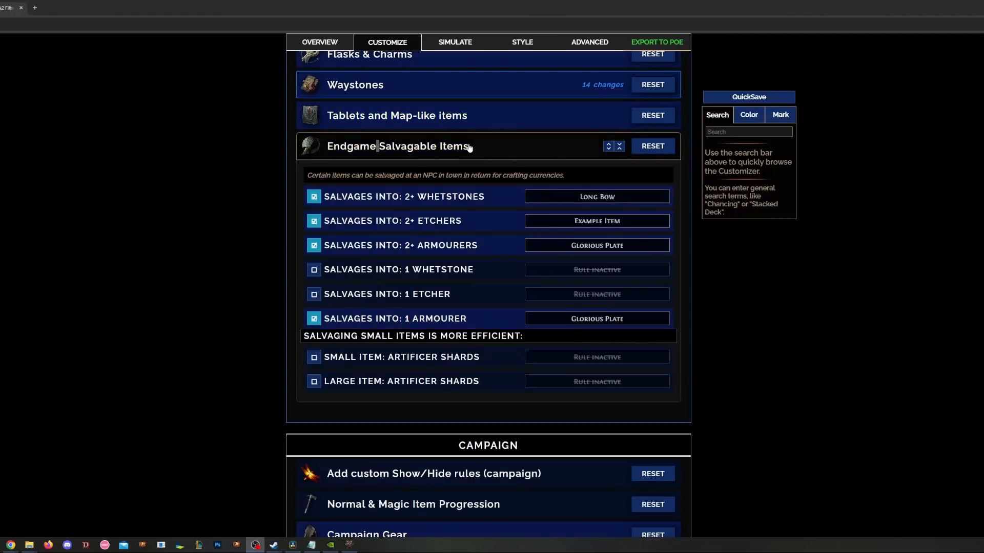
{"action": "left_click", "coordinate": [314, 197]}
{"action": "left_click", "coordinate": [314, 221]}
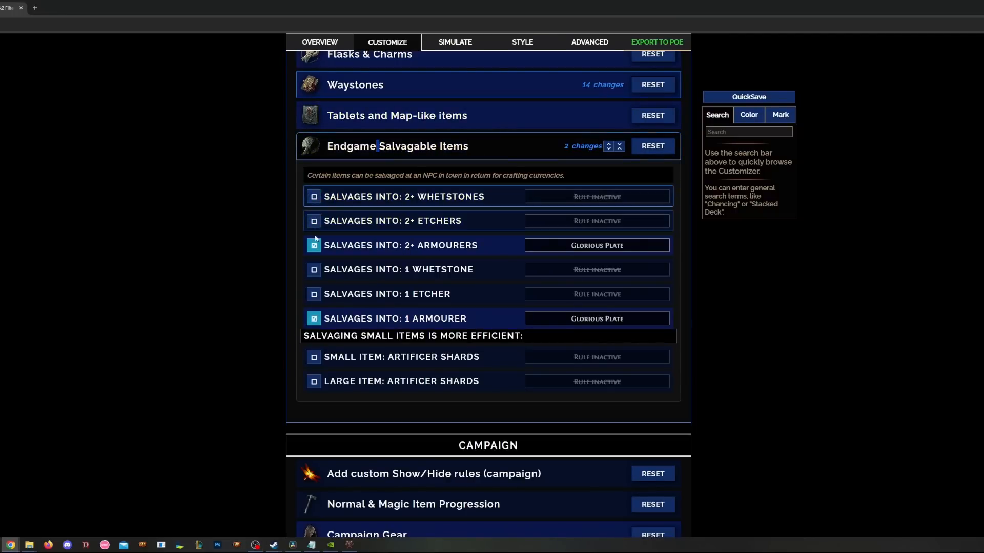
{"action": "left_click", "coordinate": [314, 246]}
{"action": "left_click", "coordinate": [314, 318]}
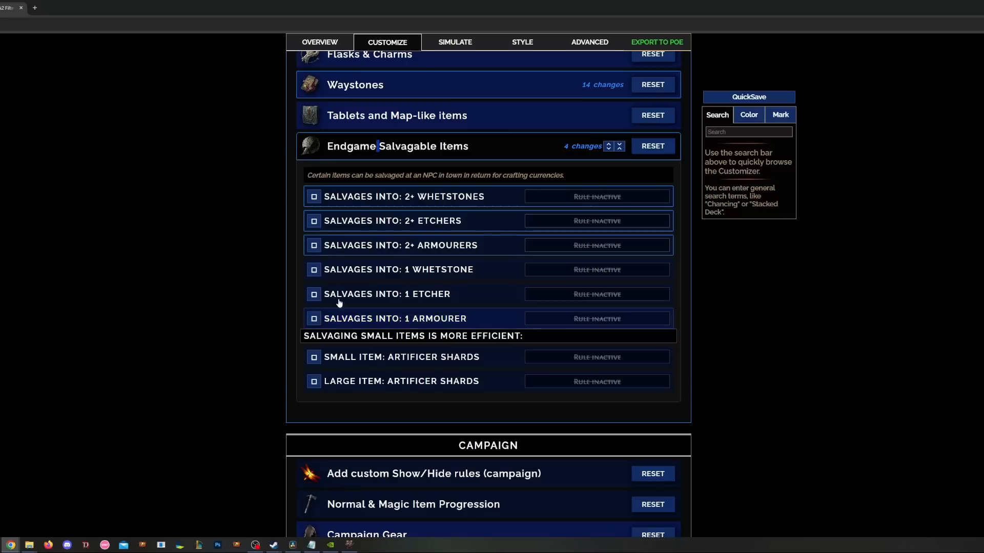
{"action": "left_click", "coordinate": [447, 148]}
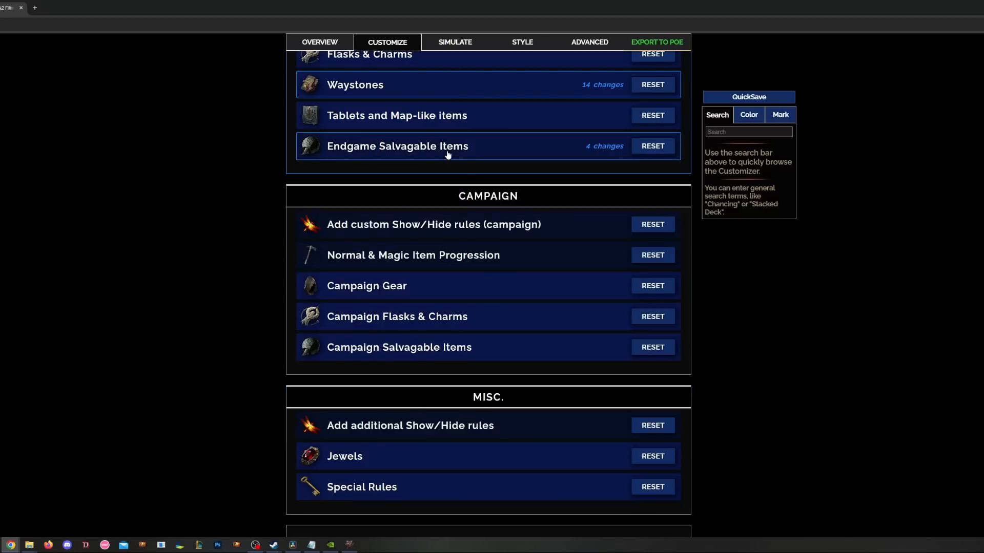
{"action": "left_click", "coordinate": [482, 231]}
{"action": "scroll", "coordinate": [484, 232], "scroll_direction": "down", "scroll_amount": 1}
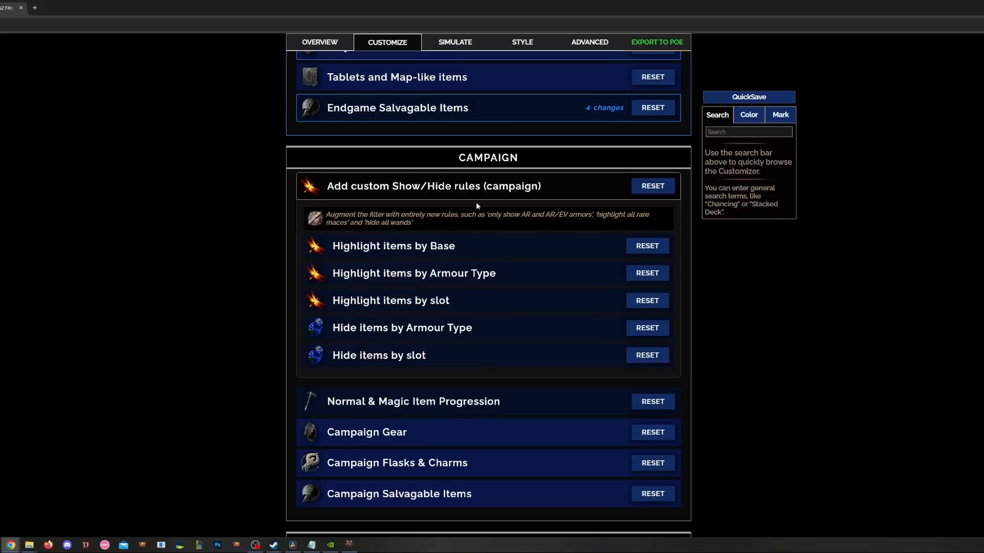
{"action": "left_click", "coordinate": [451, 248]}
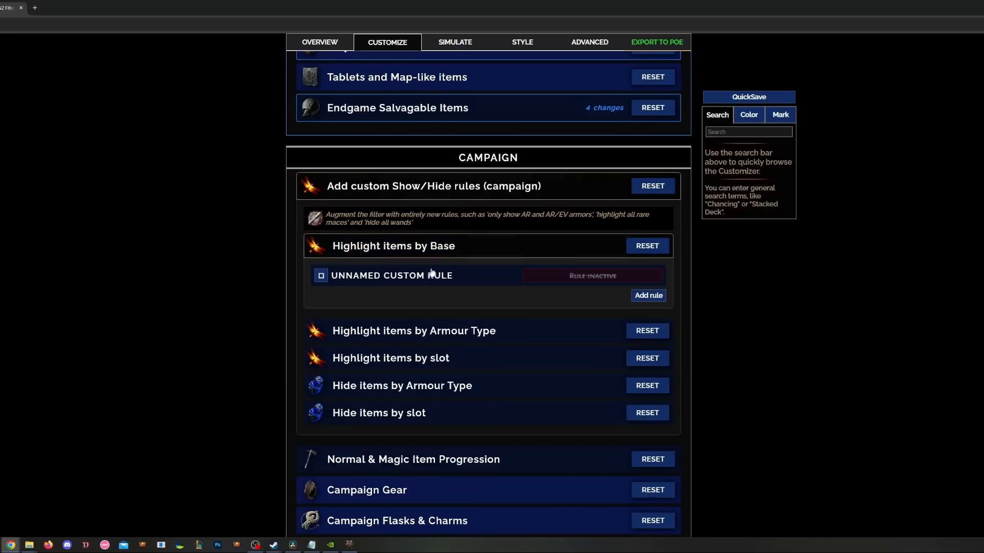
{"action": "left_click", "coordinate": [414, 330]}
{"action": "scroll", "coordinate": [415, 333], "scroll_direction": "down", "scroll_amount": 1}
{"action": "scroll", "coordinate": [410, 323], "scroll_direction": "down", "scroll_amount": 2}
{"action": "left_click", "coordinate": [402, 266]}
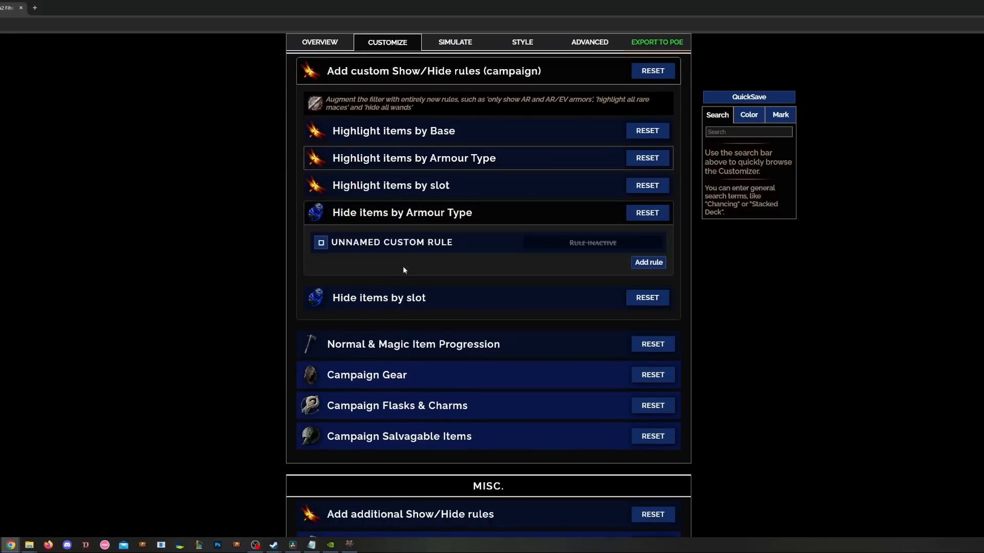
{"action": "scroll", "coordinate": [419, 156], "scroll_direction": "up", "scroll_amount": 2}
{"action": "scroll", "coordinate": [419, 156], "scroll_direction": "up", "scroll_amount": 1}
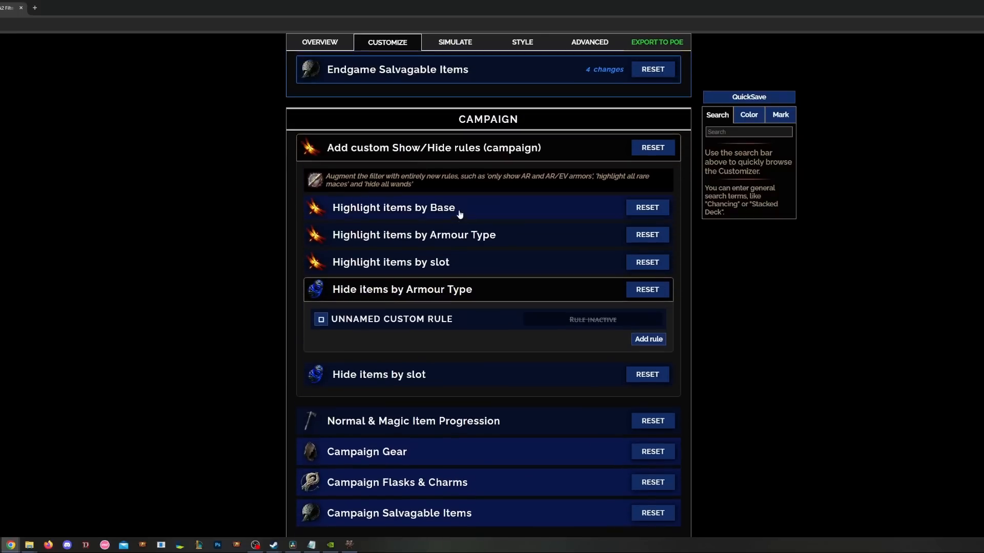
{"action": "left_click", "coordinate": [427, 153]}
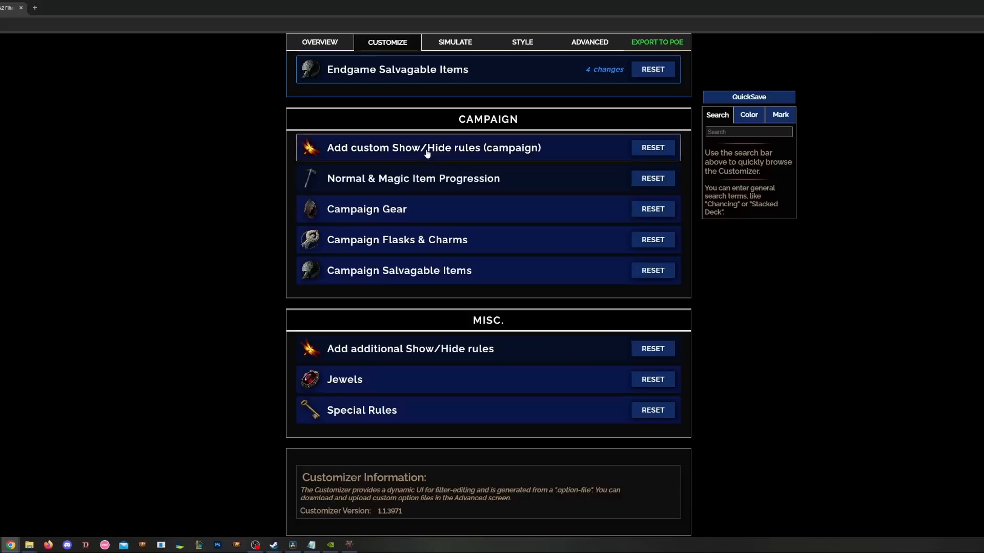
{"action": "left_click", "coordinate": [429, 188]}
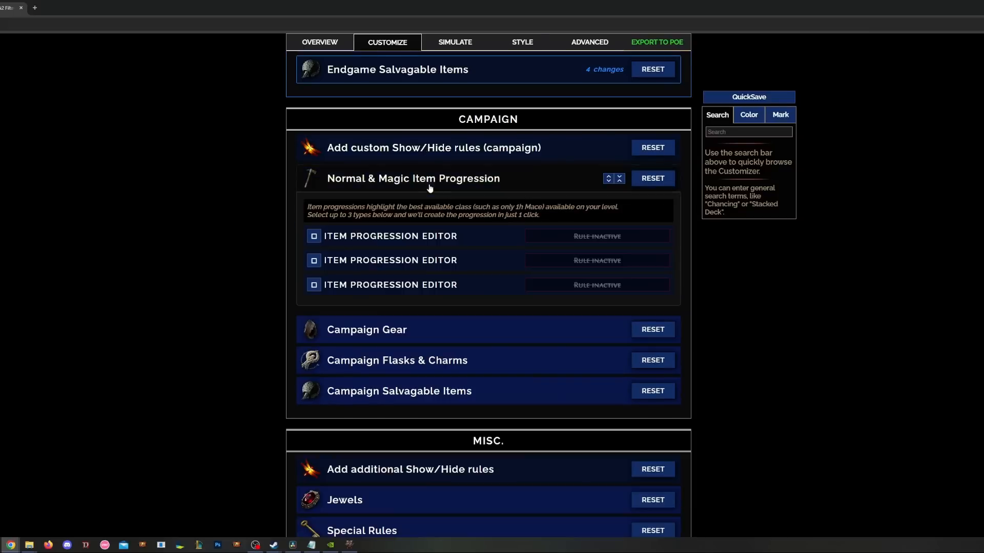
{"action": "left_click", "coordinate": [442, 191]}
{"action": "double_click", "coordinate": [437, 148]}
{"action": "left_click", "coordinate": [437, 148]}
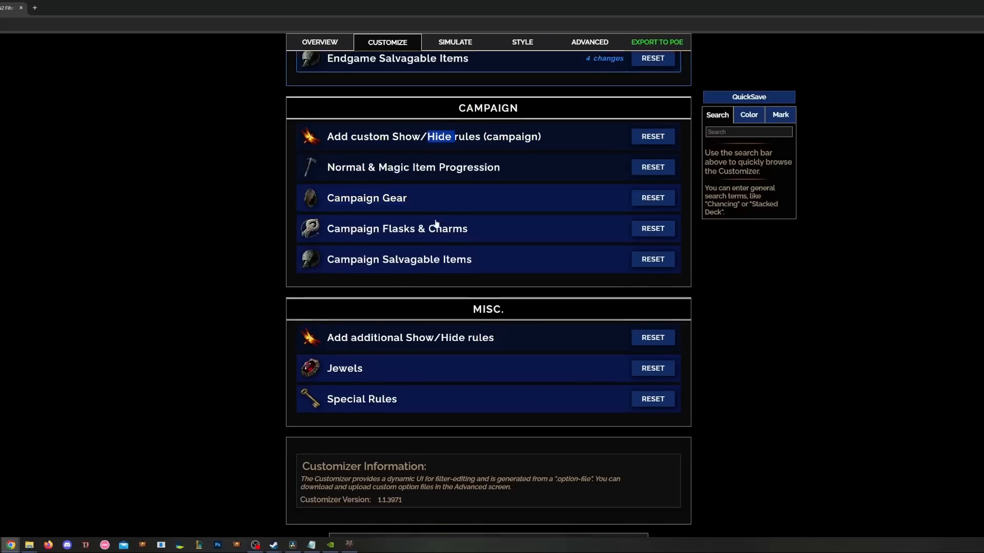
{"action": "scroll", "coordinate": [433, 226], "scroll_direction": "down", "scroll_amount": 1}
{"action": "left_click", "coordinate": [430, 176]}
{"action": "left_click", "coordinate": [435, 171]}
{"action": "scroll", "coordinate": [407, 241], "scroll_direction": "down", "scroll_amount": 1}
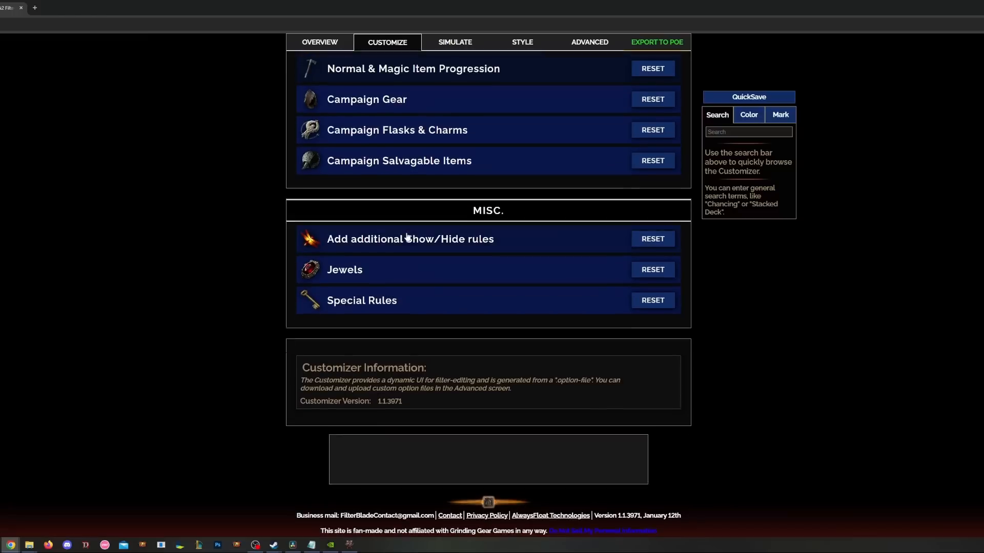
{"action": "left_click", "coordinate": [453, 275]}
{"action": "scroll", "coordinate": [217, 290], "scroll_direction": "down", "scroll_amount": 1}
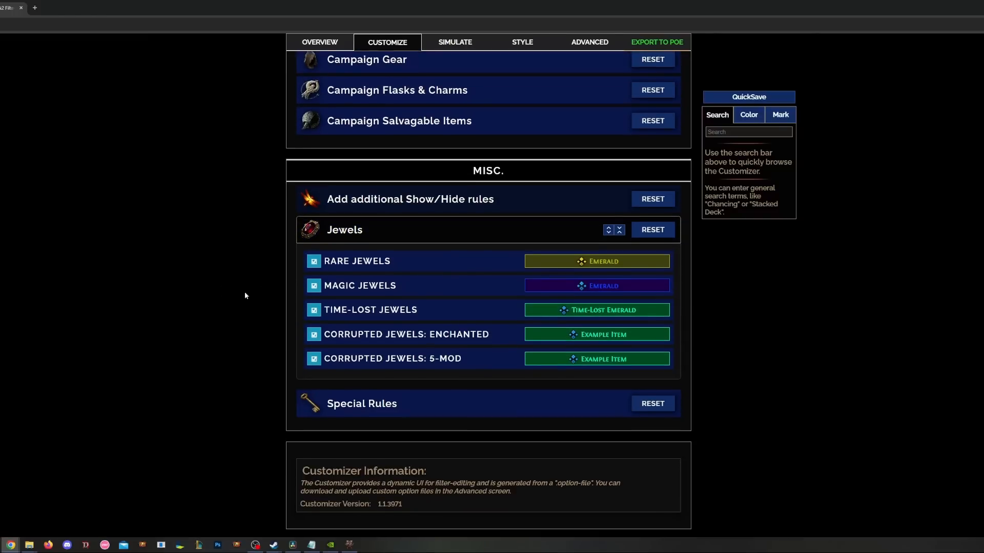
{"action": "left_click", "coordinate": [440, 263]}
{"action": "left_click", "coordinate": [439, 264]}
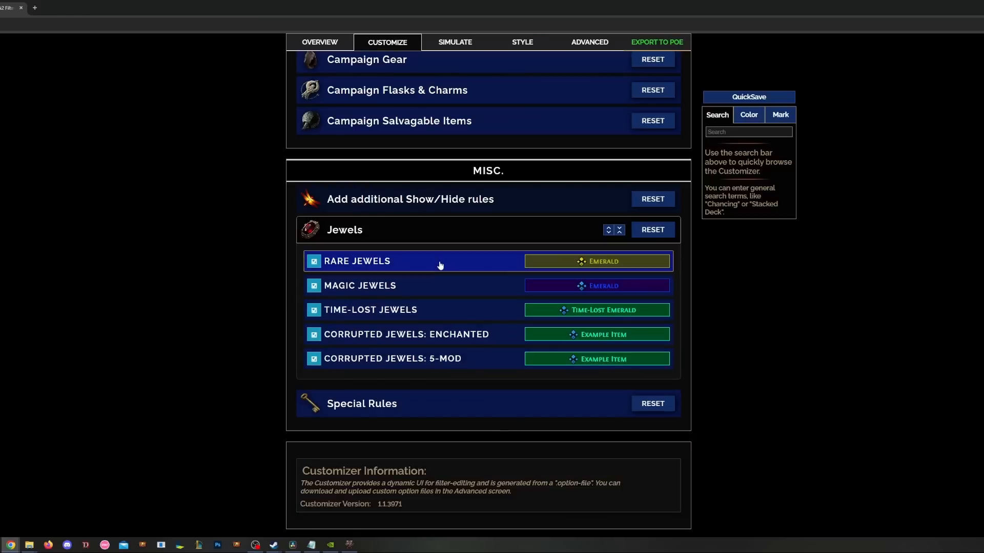
{"action": "left_click", "coordinate": [443, 285]}
{"action": "left_click", "coordinate": [437, 285]}
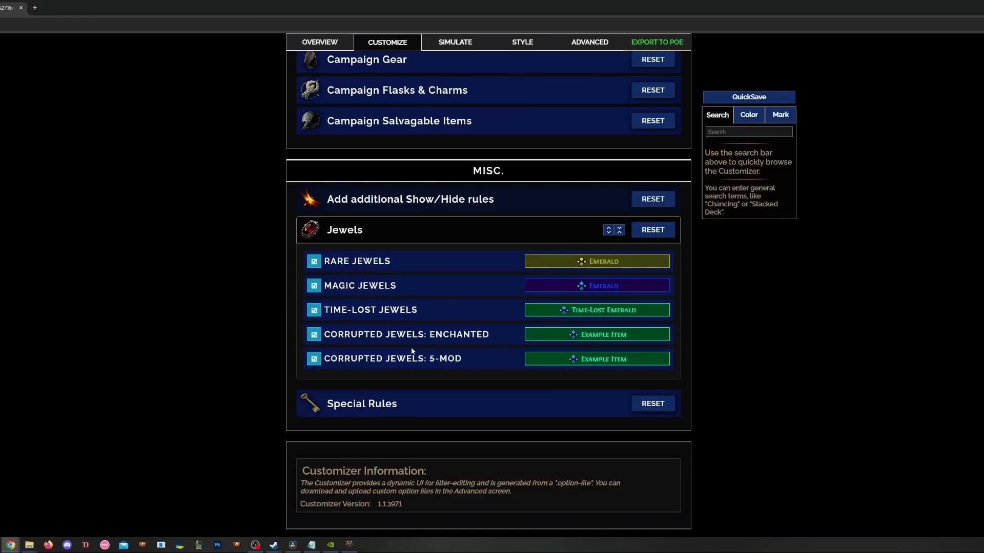
{"action": "left_click", "coordinate": [430, 229]}
{"action": "left_click", "coordinate": [389, 296]}
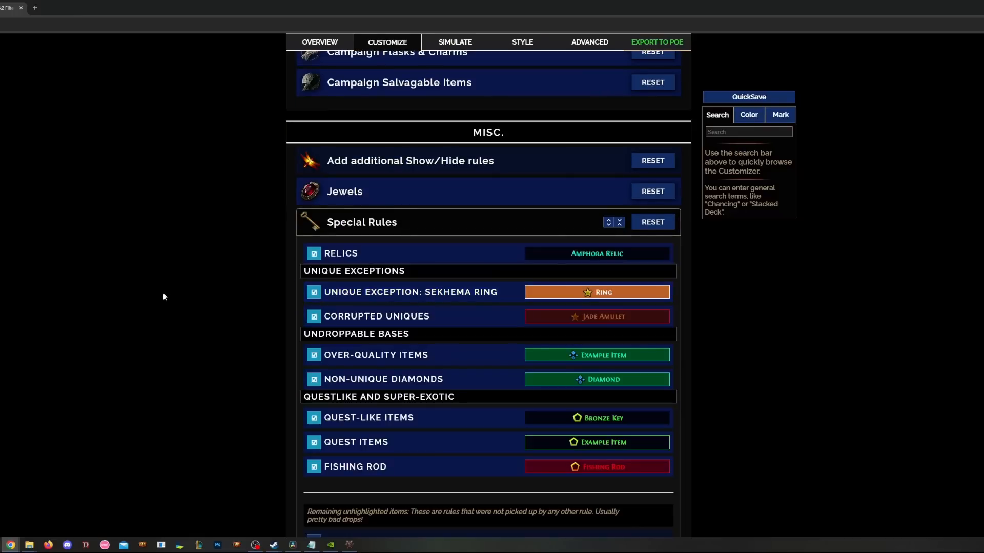
{"action": "scroll", "coordinate": [163, 292], "scroll_direction": "down", "scroll_amount": 1}
{"action": "left_click", "coordinate": [442, 264]}
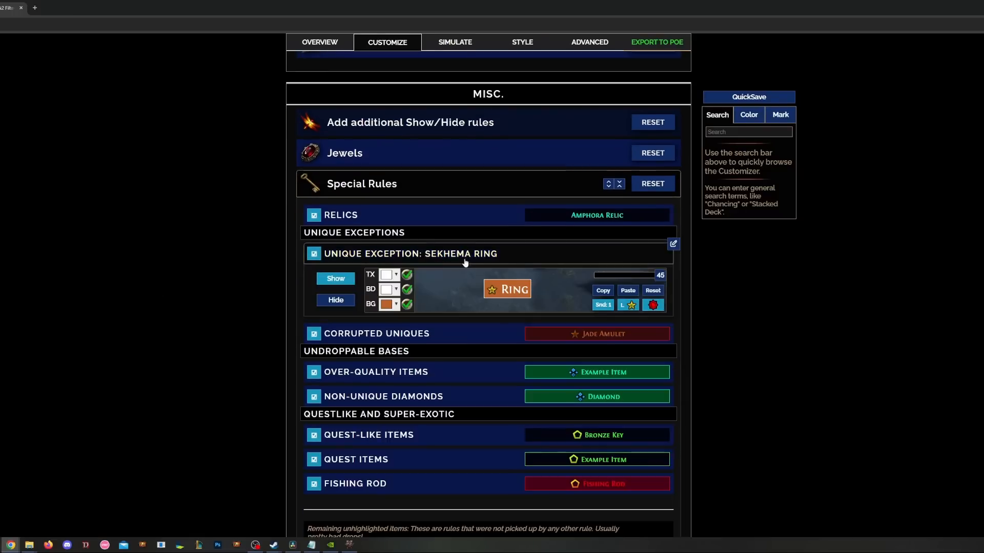
{"action": "left_click", "coordinate": [474, 259]}
{"action": "left_click", "coordinate": [468, 216]}
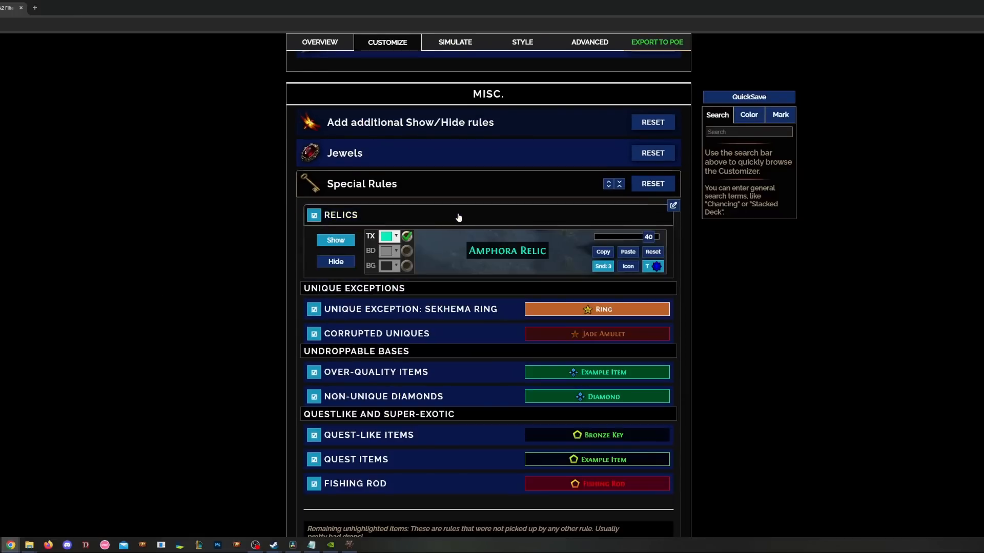
{"action": "left_click", "coordinate": [458, 219]}
{"action": "left_click", "coordinate": [440, 283]}
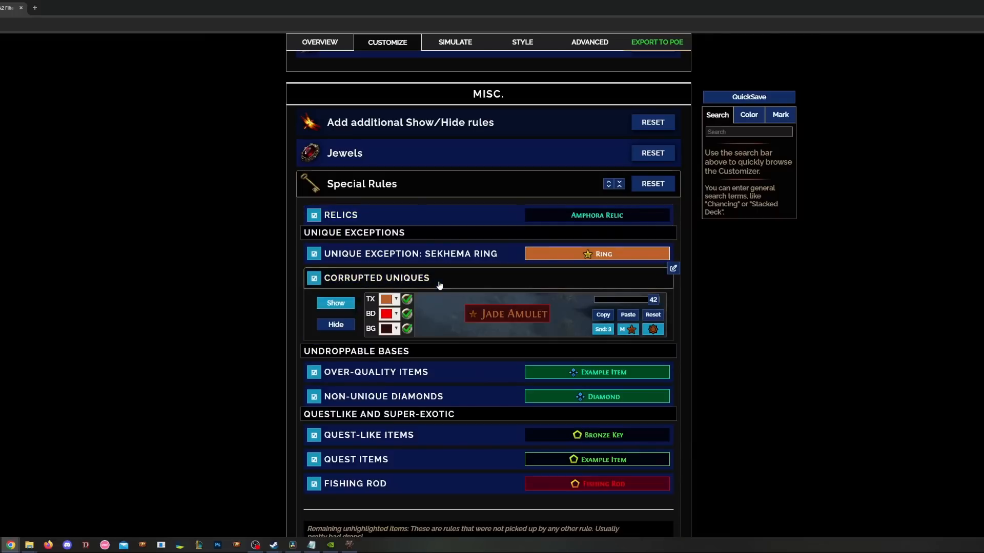
{"action": "left_click", "coordinate": [439, 283]}
{"action": "left_click", "coordinate": [450, 259]}
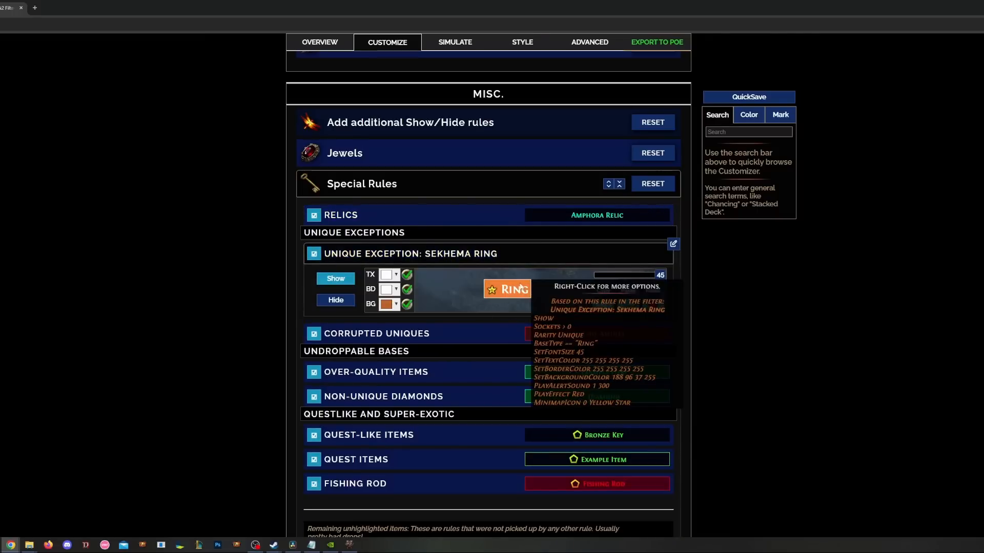
{"action": "left_click", "coordinate": [487, 253]}
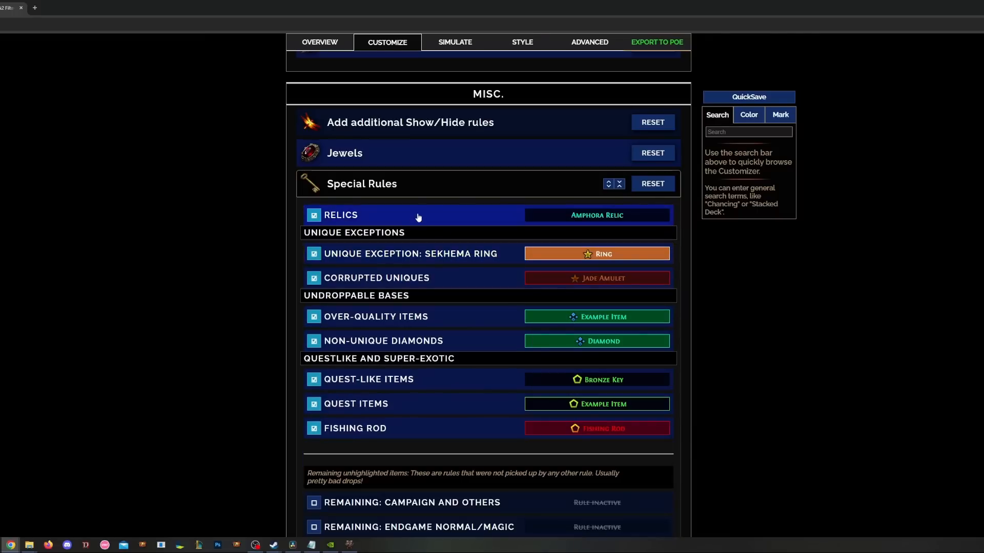
{"action": "left_click", "coordinate": [436, 184]}
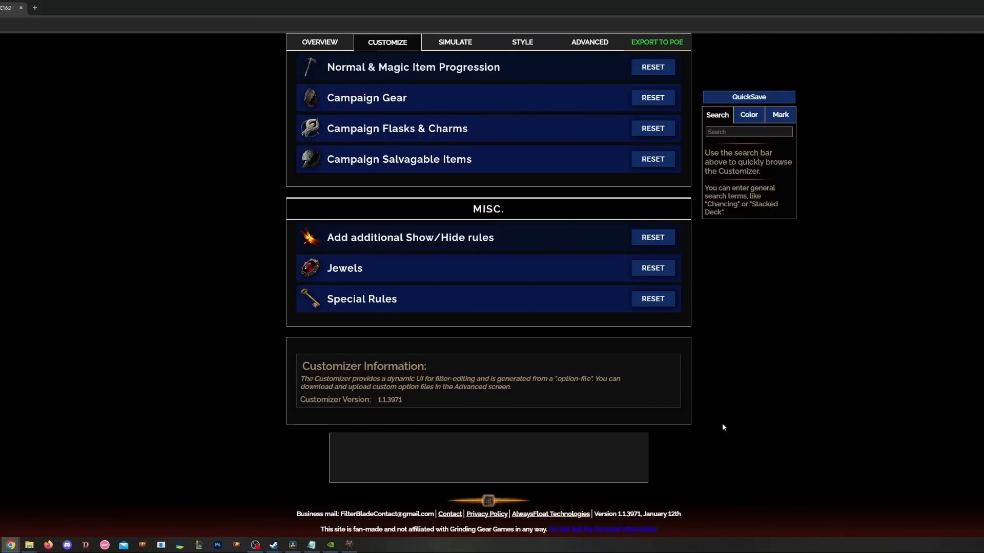
{"action": "scroll", "coordinate": [721, 423], "scroll_direction": "up", "scroll_amount": 3}
- Save the filter as a new copy named 'test 3.0'
{"action": "scroll", "coordinate": [718, 405], "scroll_direction": "up", "scroll_amount": 10}
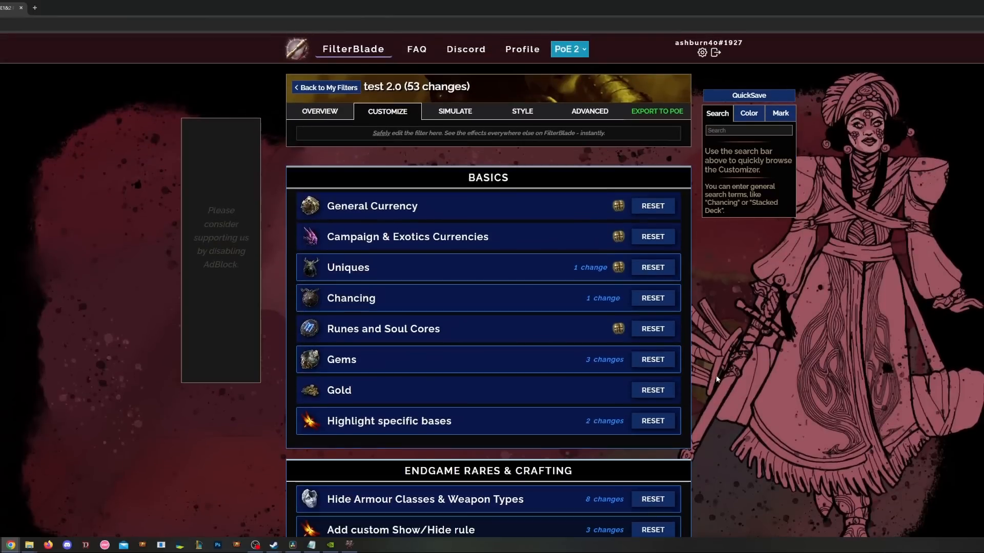
{"action": "left_click", "coordinate": [662, 118]}
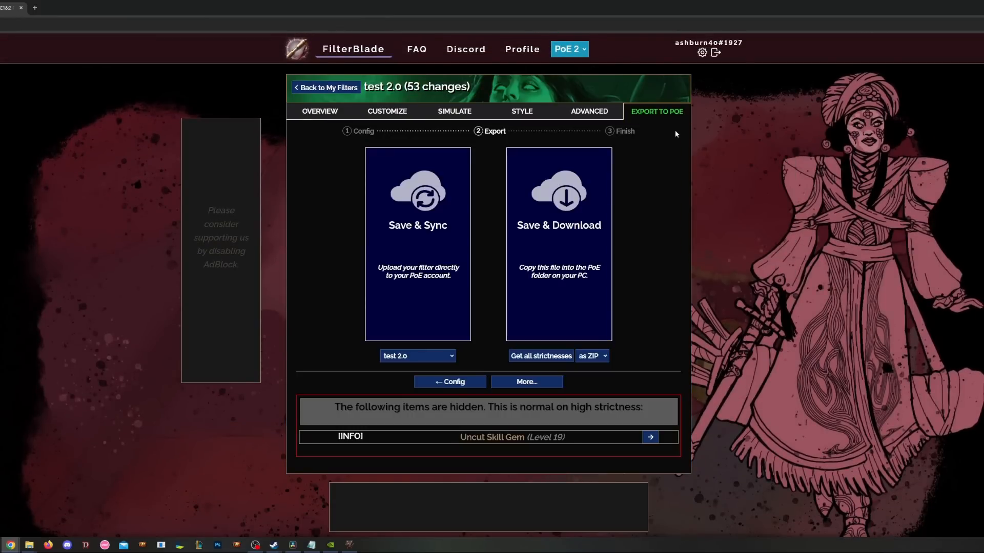
{"action": "left_click", "coordinate": [524, 384]}
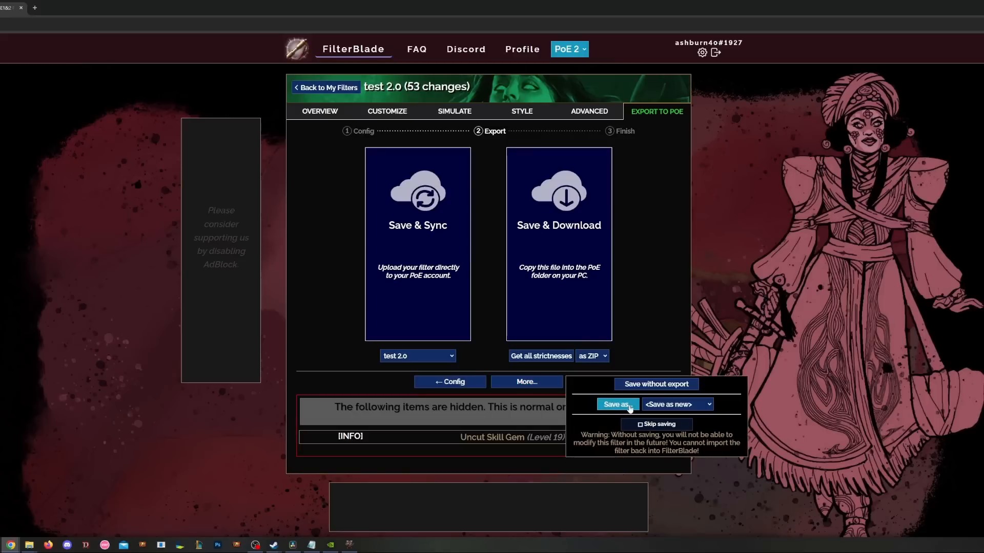
{"action": "left_click", "coordinate": [618, 405]}
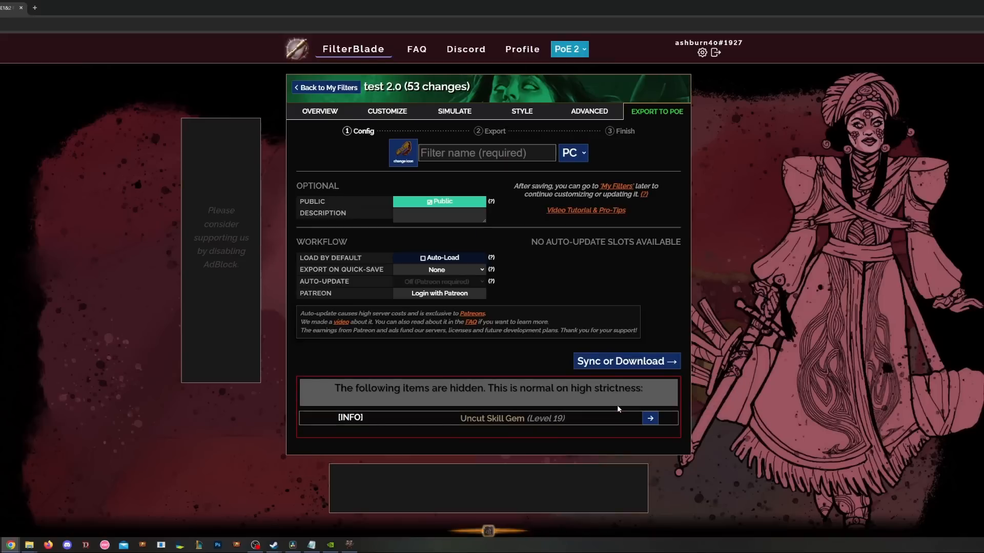
{"action": "left_click", "coordinate": [451, 153]}
{"action": "type", "text": "test 3.0"}
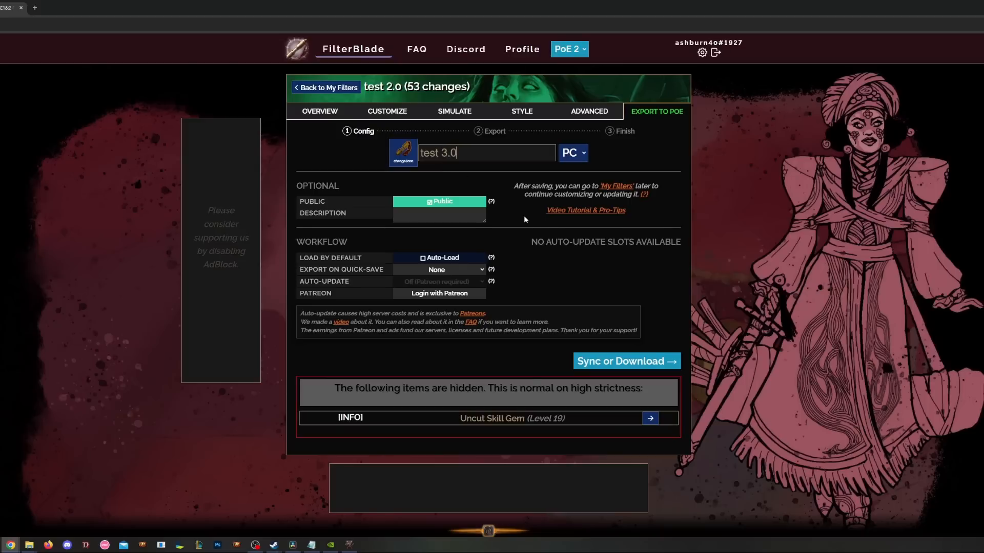
- Save & Sync it to PoE under a new sync target, then open the Style editor
{"action": "left_click", "coordinate": [628, 362]}
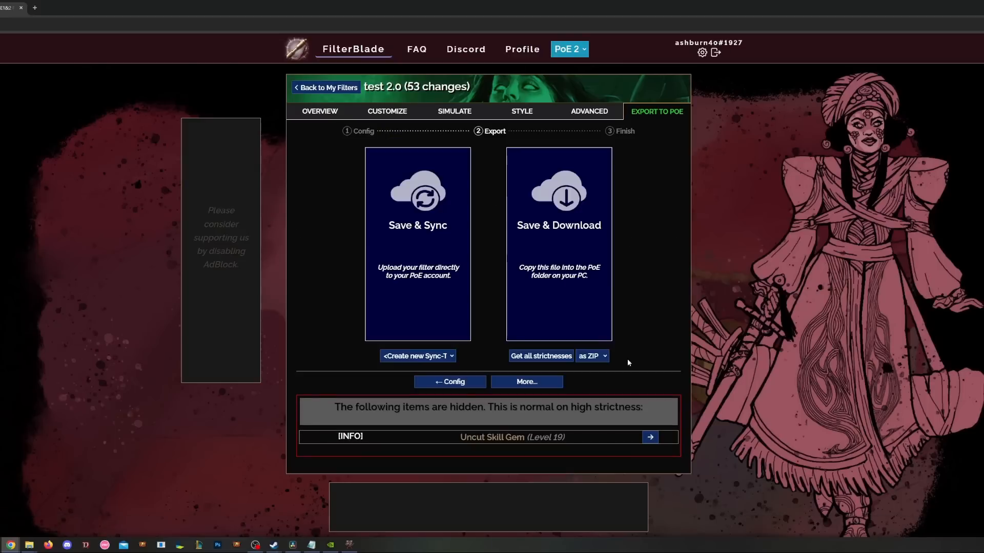
{"action": "left_click", "coordinate": [426, 357]}
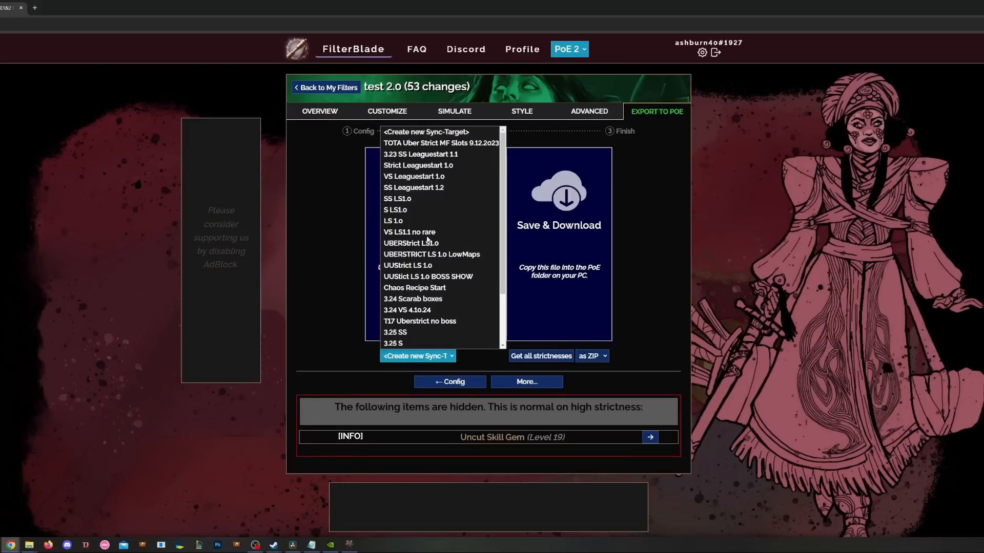
{"action": "left_click", "coordinate": [453, 136]}
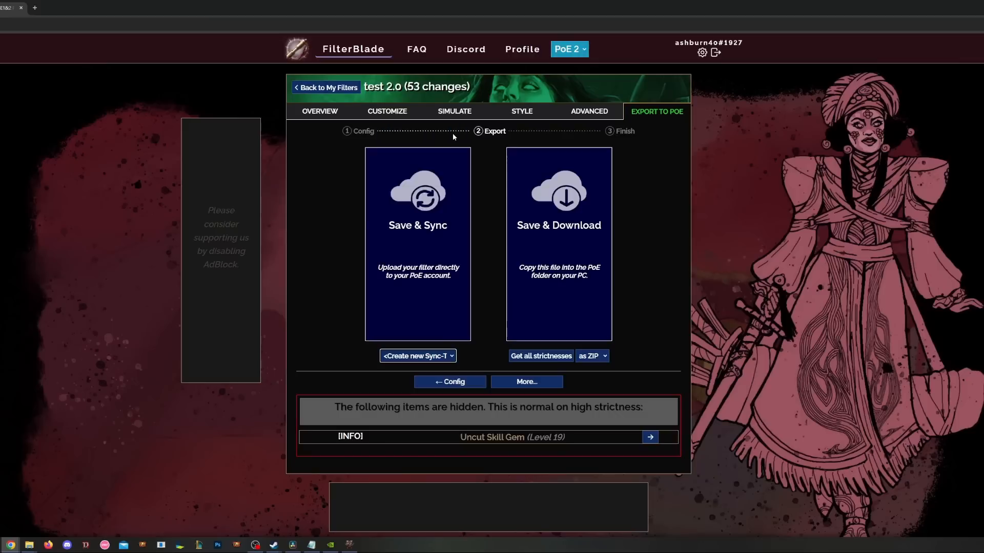
{"action": "left_click", "coordinate": [431, 242]}
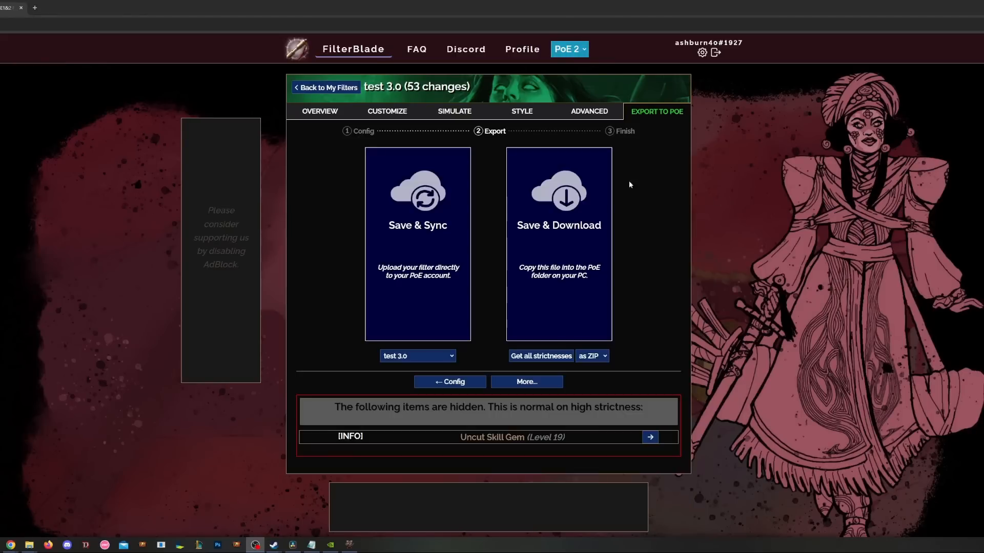
{"action": "left_click", "coordinate": [527, 111]}
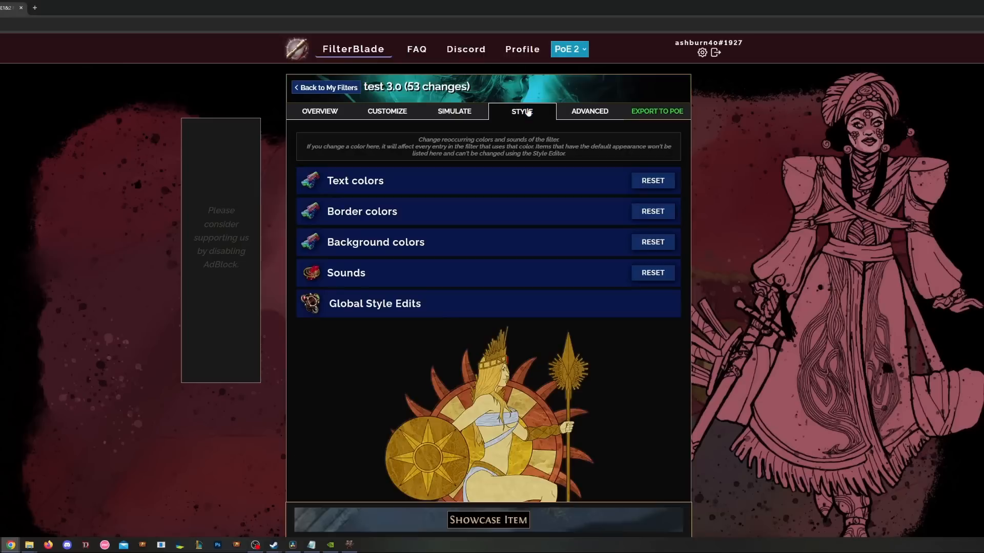
- Set the Breach Rings and Non-Unique Diamonds frequently used sounds to Custom
{"action": "left_click", "coordinate": [475, 274]}
{"action": "scroll", "coordinate": [538, 244], "scroll_direction": "down", "scroll_amount": 2}
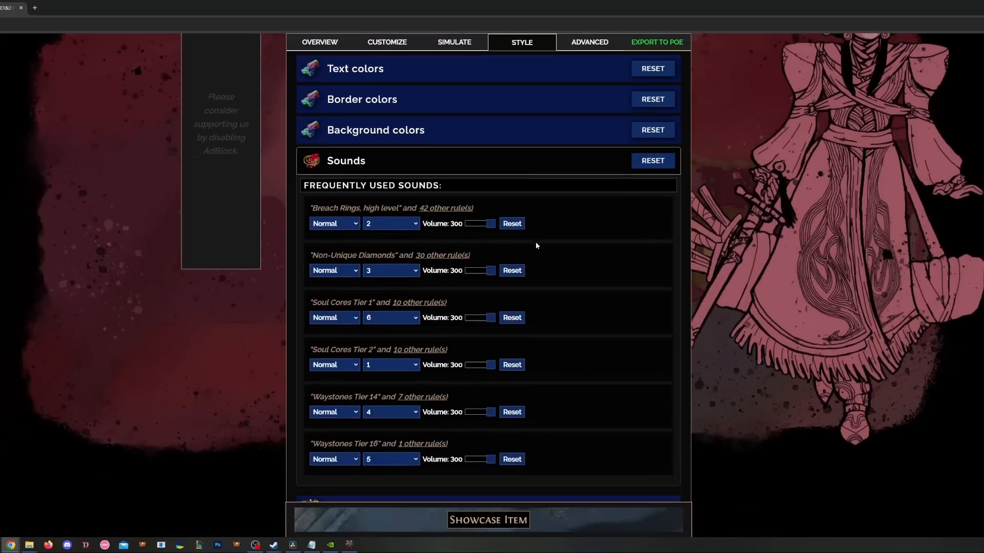
{"action": "scroll", "coordinate": [582, 228], "scroll_direction": "up", "scroll_amount": 2}
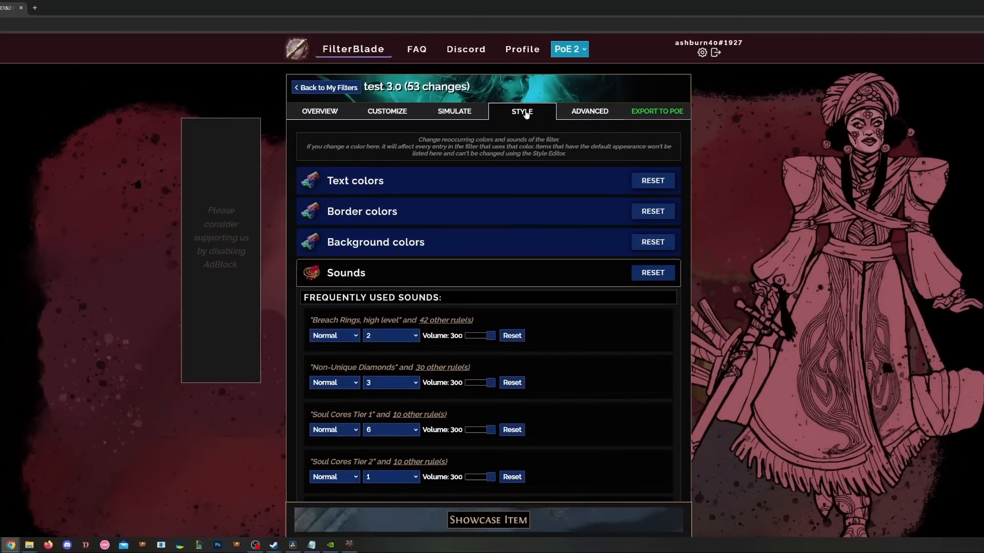
{"action": "scroll", "coordinate": [586, 280], "scroll_direction": "down", "scroll_amount": 2}
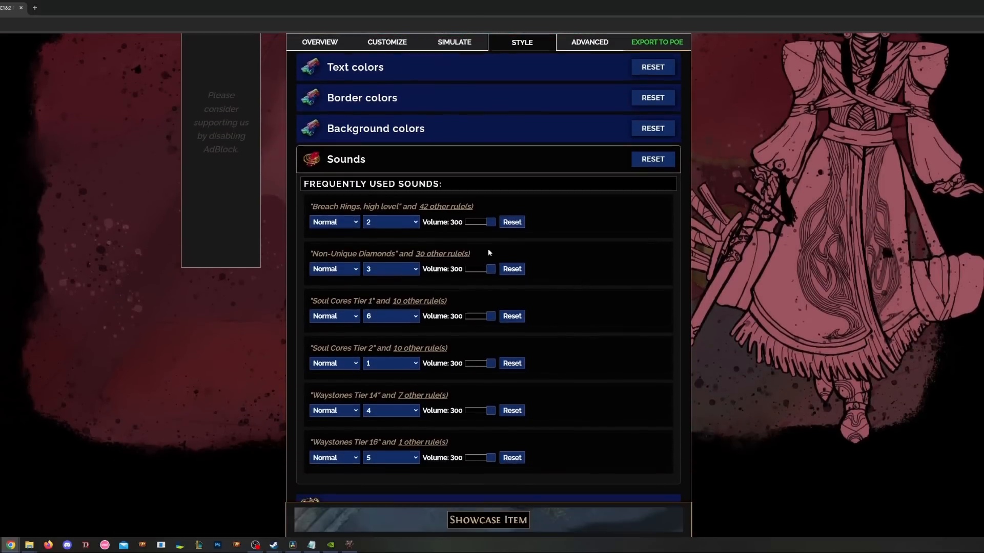
{"action": "left_click", "coordinate": [341, 224]}
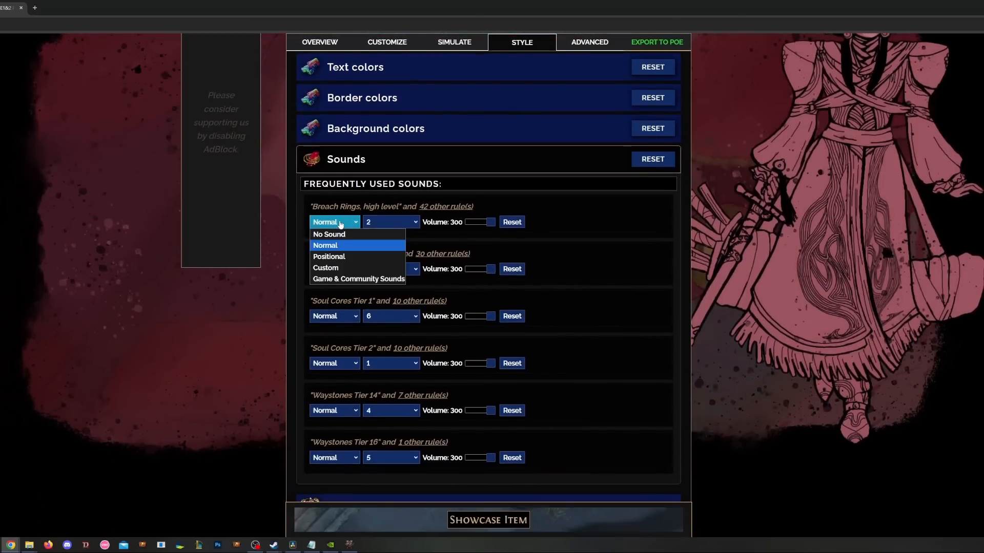
{"action": "left_click", "coordinate": [336, 266]}
{"action": "left_click", "coordinate": [337, 269]}
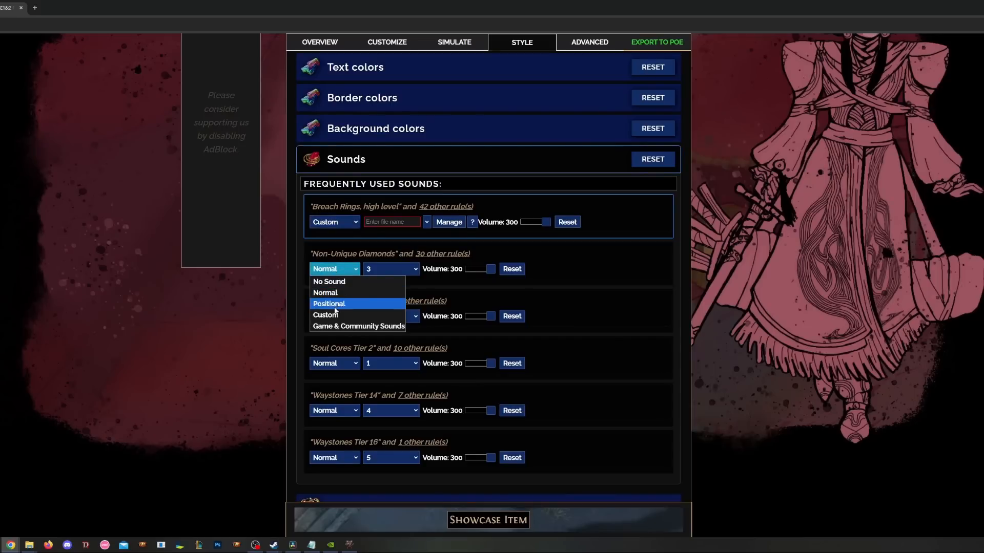
{"action": "left_click", "coordinate": [330, 314]}
- Set the Soul Cores Tier 1 and 2 and Waystones Tier 14 and 16 sounds to Custom
{"action": "left_click", "coordinate": [333, 316]}
{"action": "left_click", "coordinate": [331, 361]}
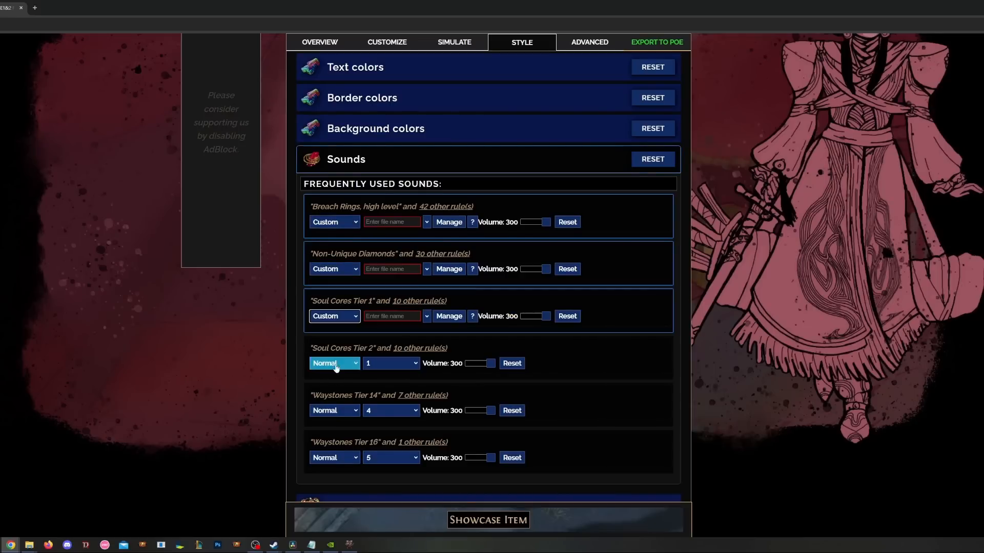
{"action": "left_click", "coordinate": [333, 363]}
{"action": "left_click", "coordinate": [336, 410]}
{"action": "left_click", "coordinate": [333, 411]}
{"action": "left_click", "coordinate": [333, 456]}
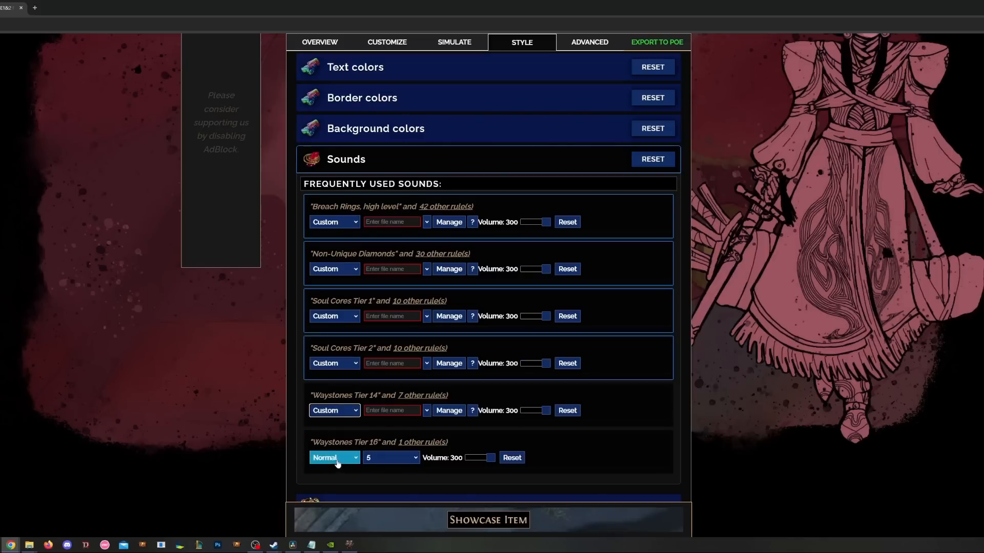
{"action": "left_click", "coordinate": [333, 458]}
{"action": "left_click", "coordinate": [332, 504]}
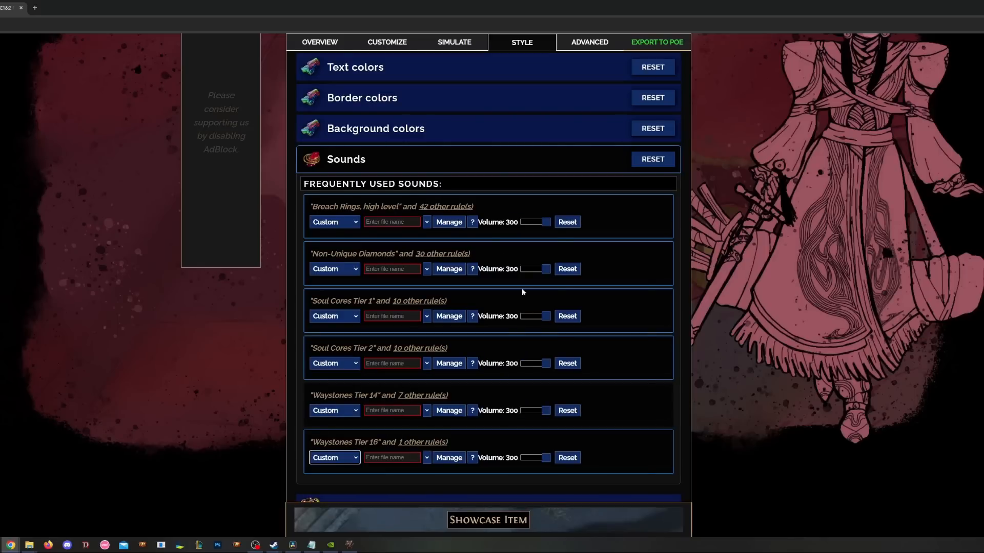
- Upload the 449 KB wave file Low Tier Currency 1.wav as a custom sound for the filter
{"action": "left_click", "coordinate": [449, 224]}
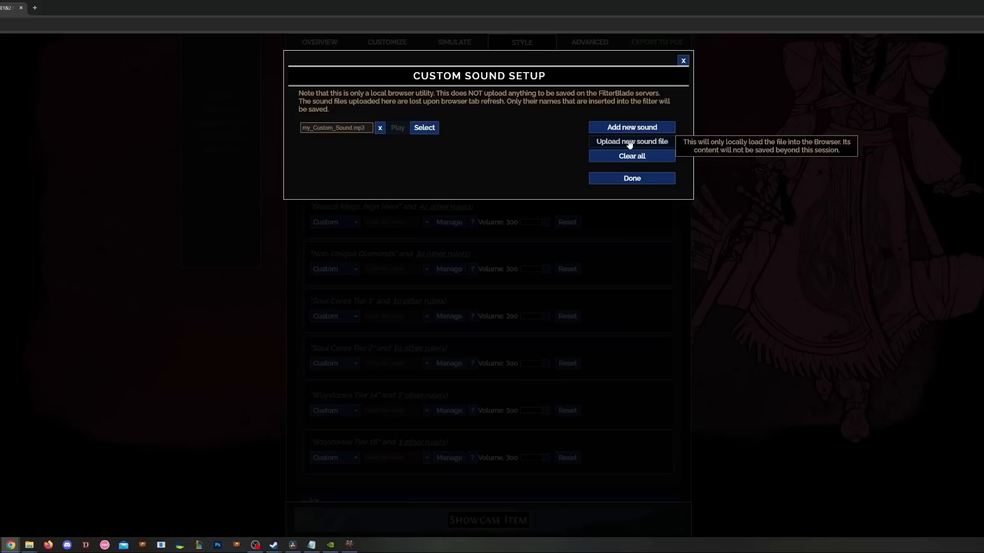
{"action": "left_click", "coordinate": [630, 142]}
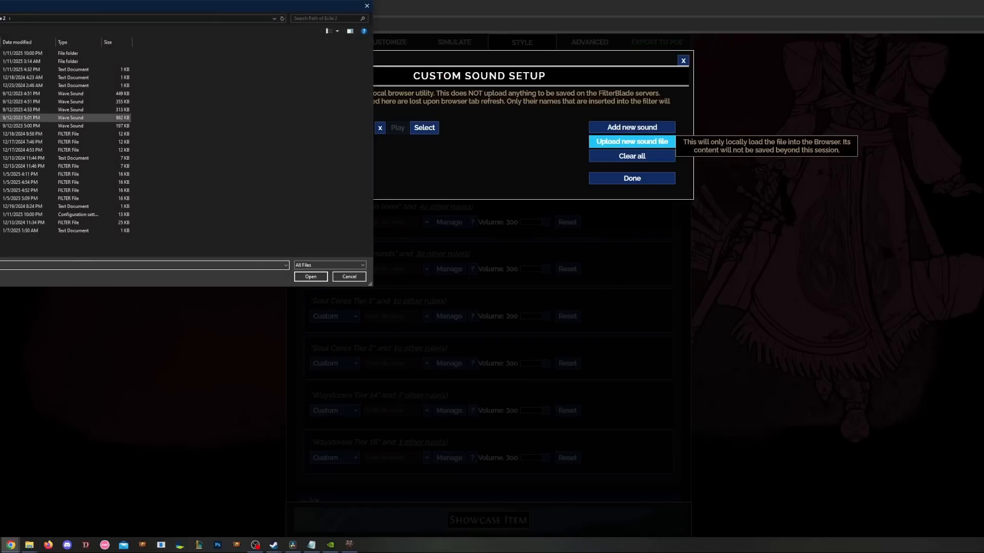
{"action": "left_click", "coordinate": [10, 93]}
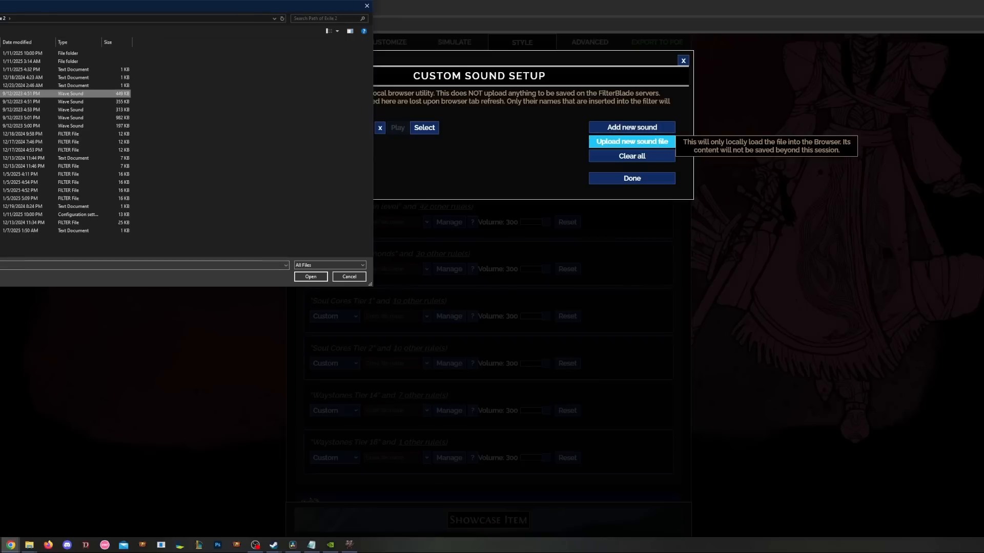
{"action": "double_click", "coordinate": [10, 94]}
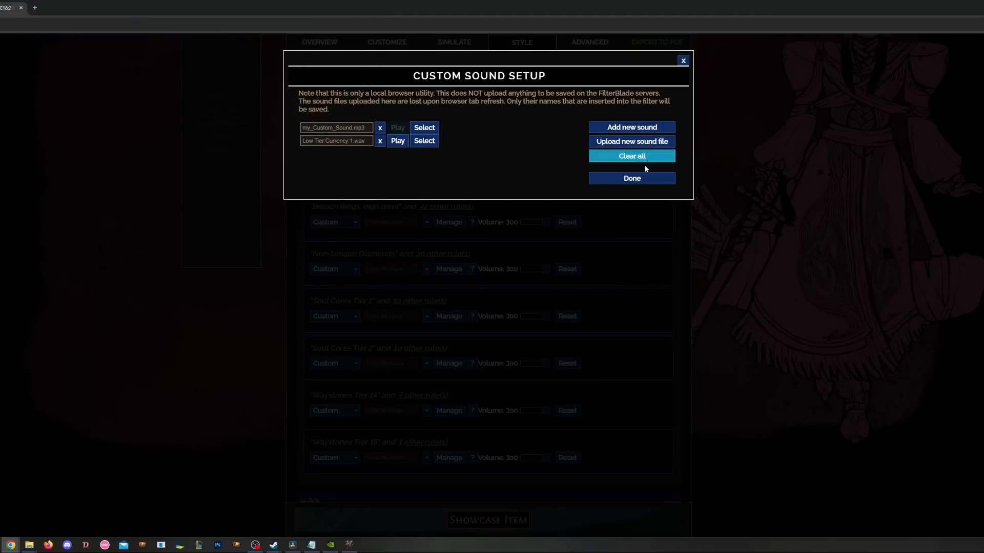
{"action": "left_click", "coordinate": [631, 179]}
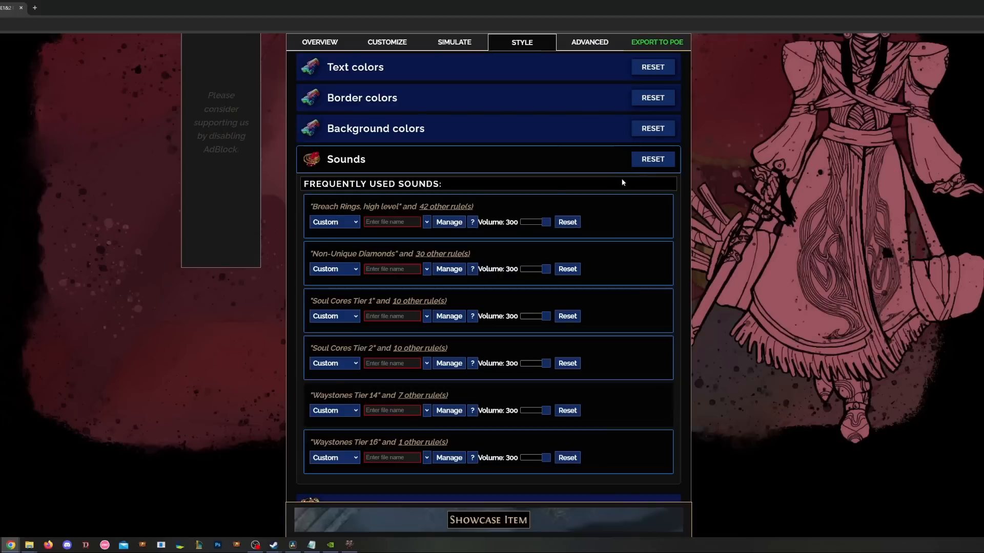
- Set the Breach Rings, high level drop sound to the custom file Low Tier Currency 1.wav
{"action": "left_click", "coordinate": [426, 223]}
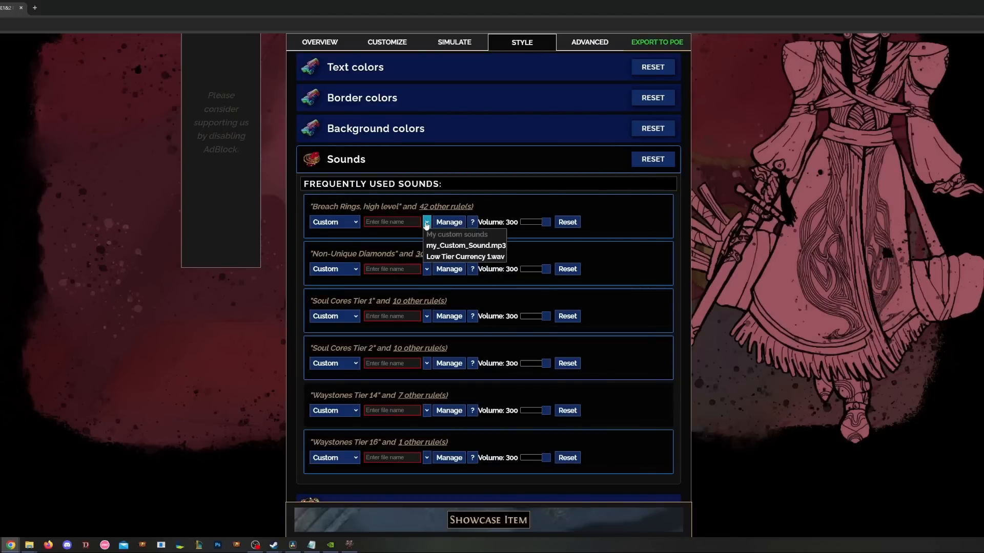
{"action": "left_click", "coordinate": [453, 257]}
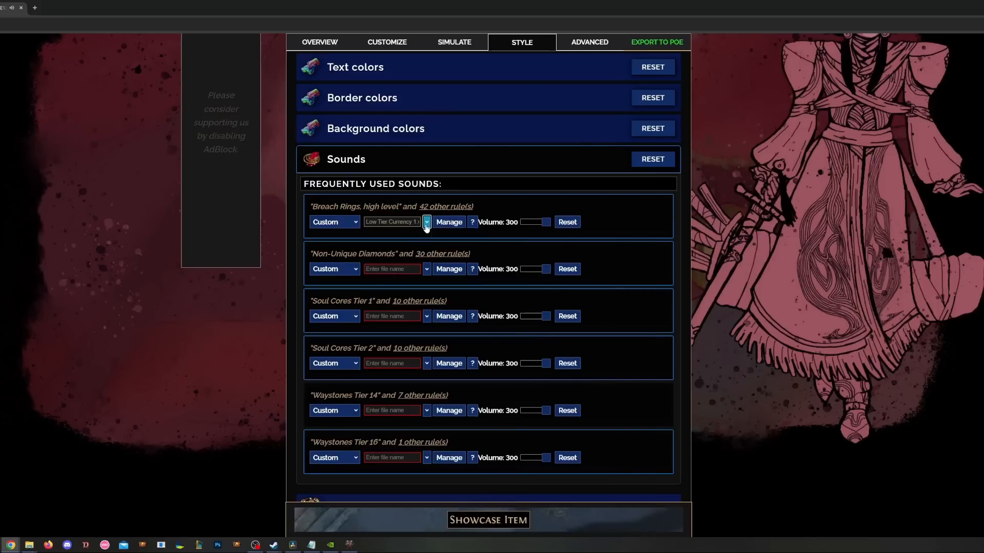
{"action": "mouse_move", "coordinate": [442, 204]}
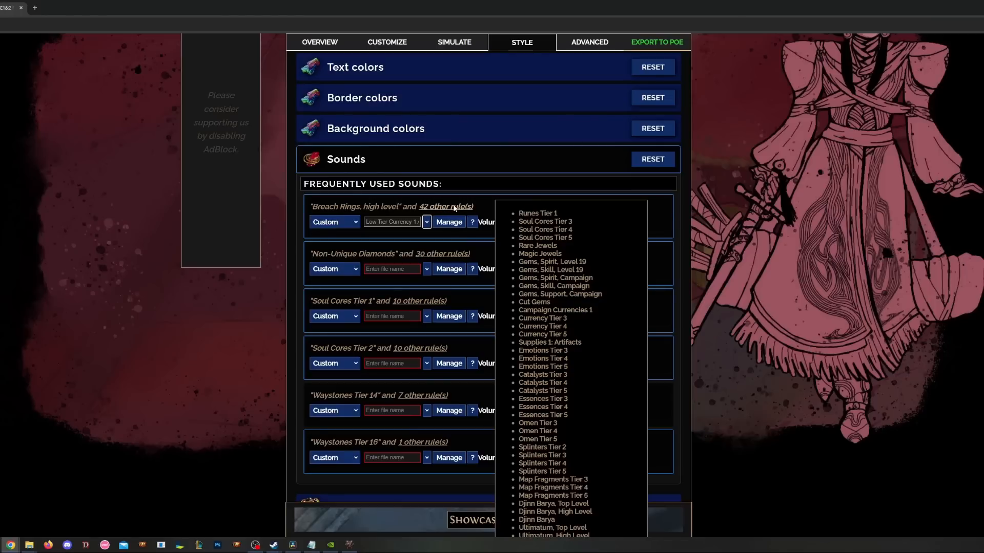
{"action": "mouse_move", "coordinate": [445, 255]}
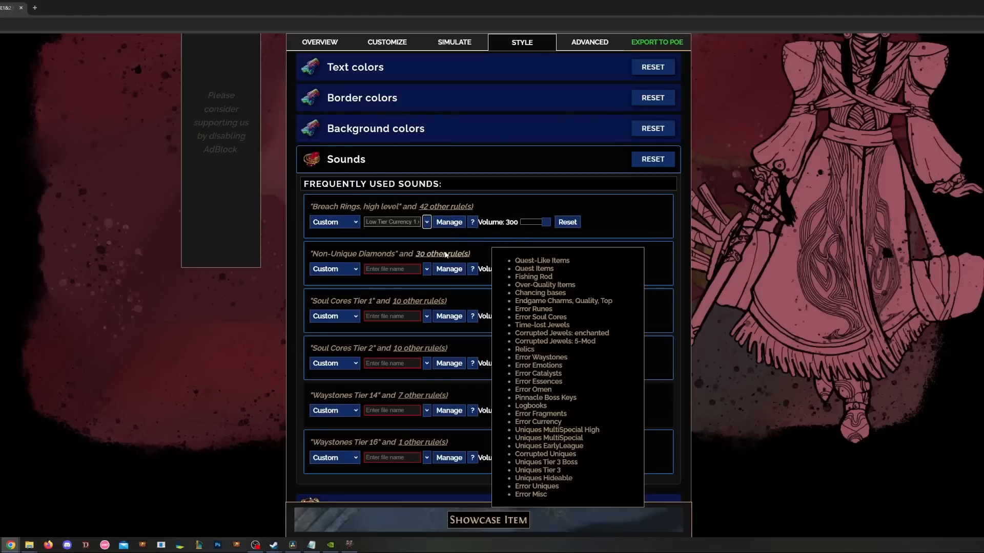